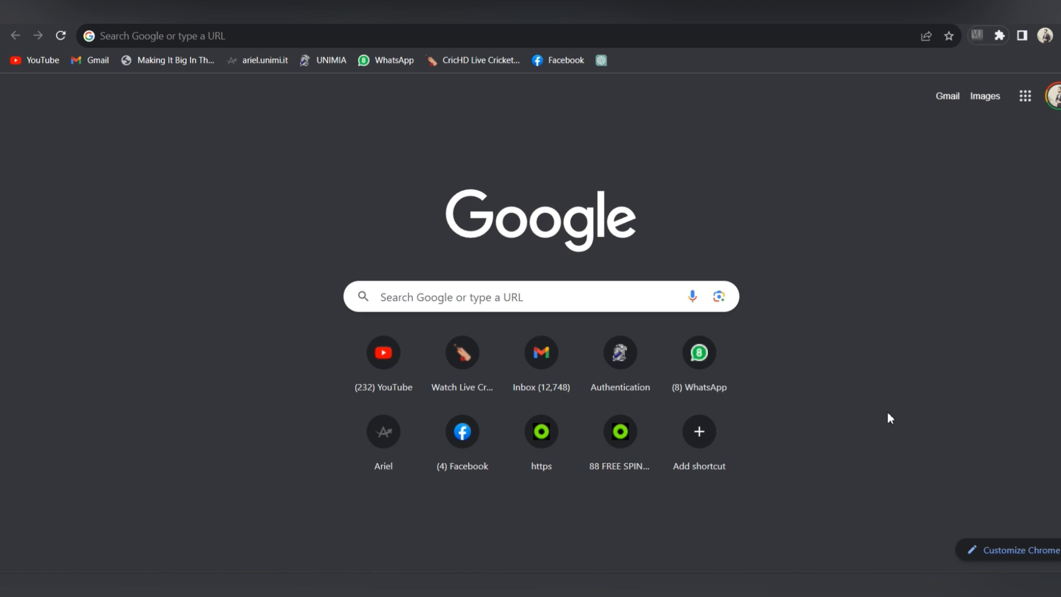
Step: Search Google for 'unimib english masters' using the autocomplete suggestion
click(563, 290)
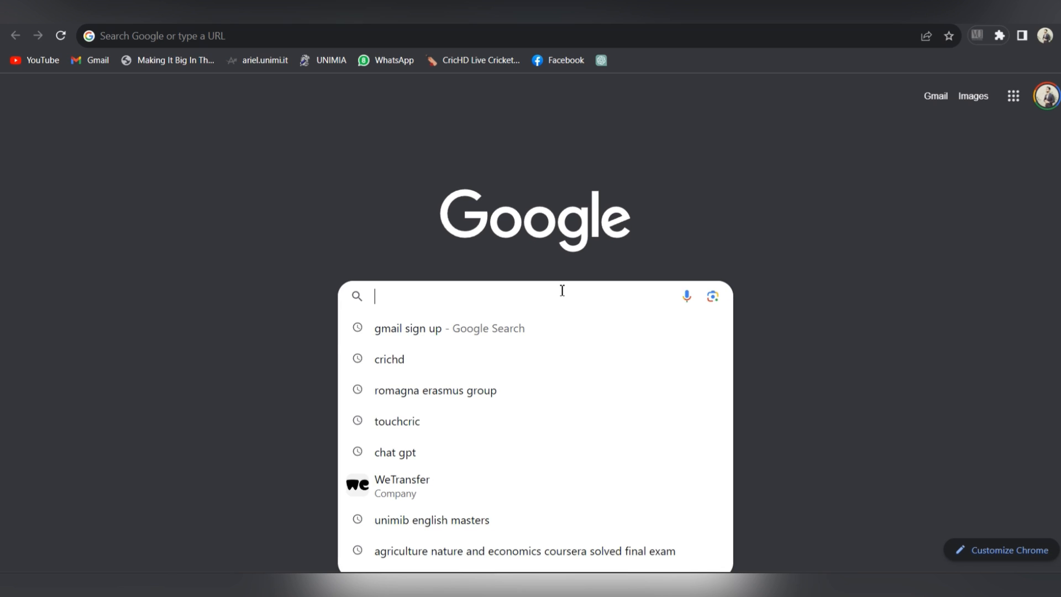
text(uni)
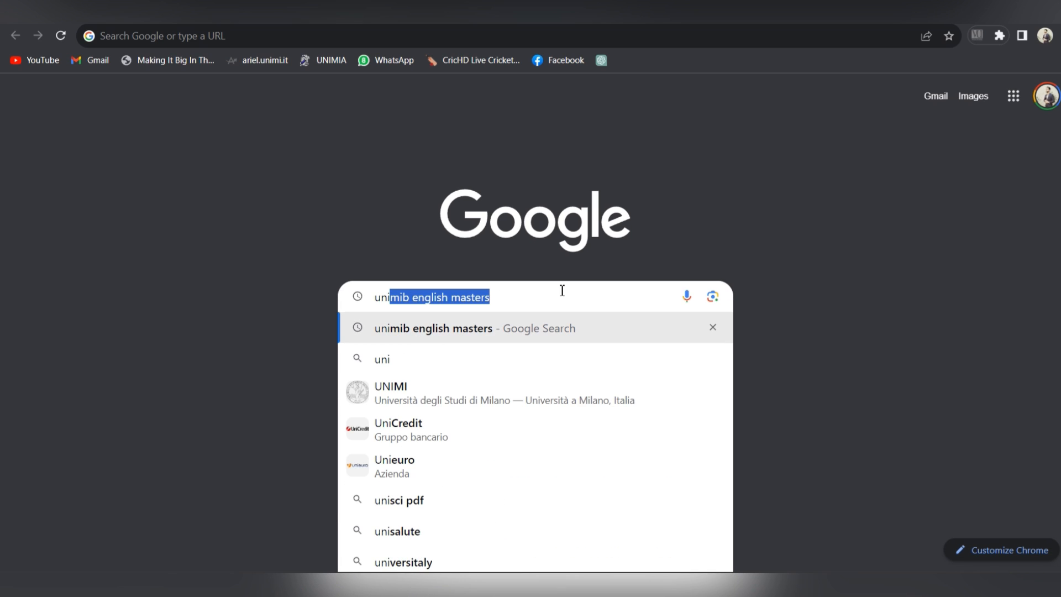
key(Right)
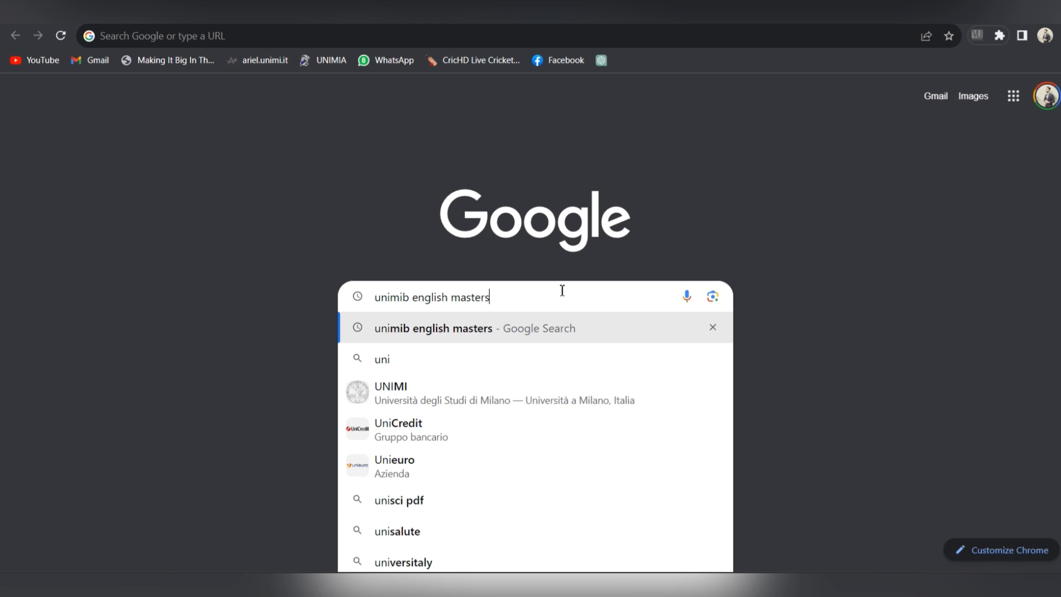
click(524, 328)
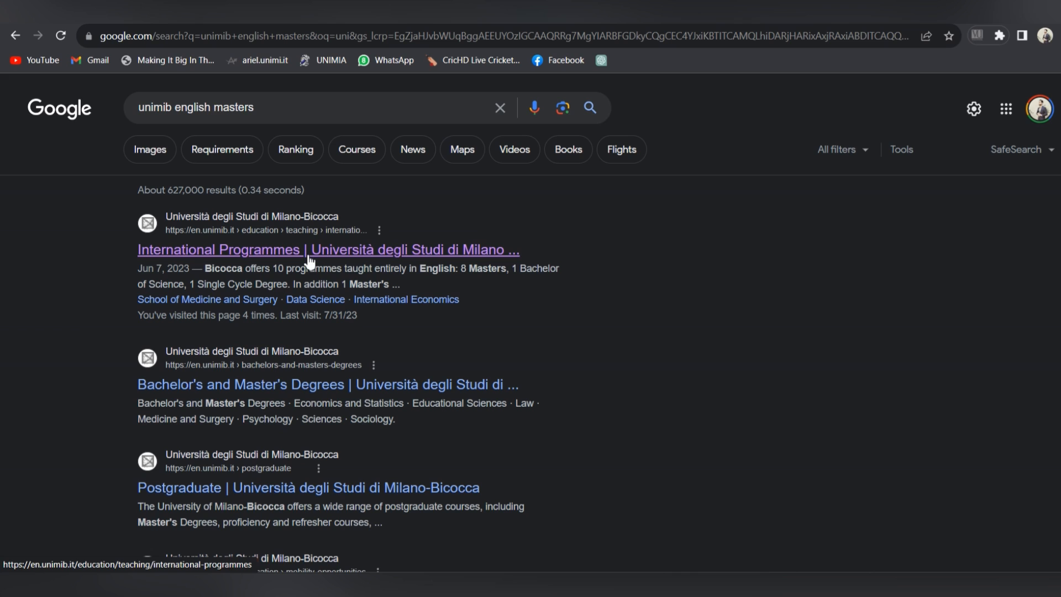
Step: Go from International Programmes to the Artificial Intelligence for Science and Technology course page and its Call For Application
click(309, 259)
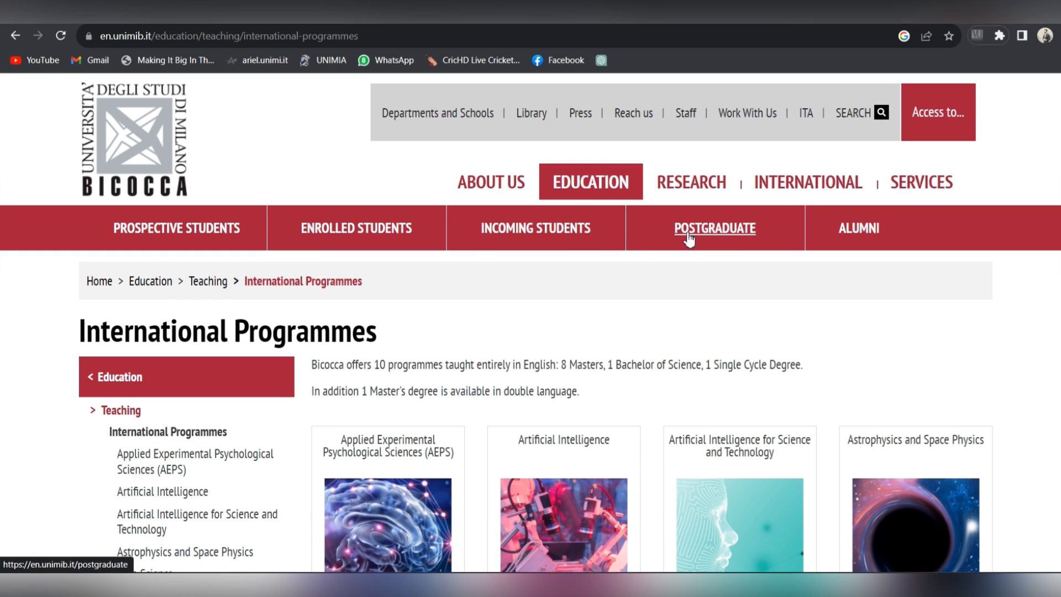
scroll(531, 332, down, 5)
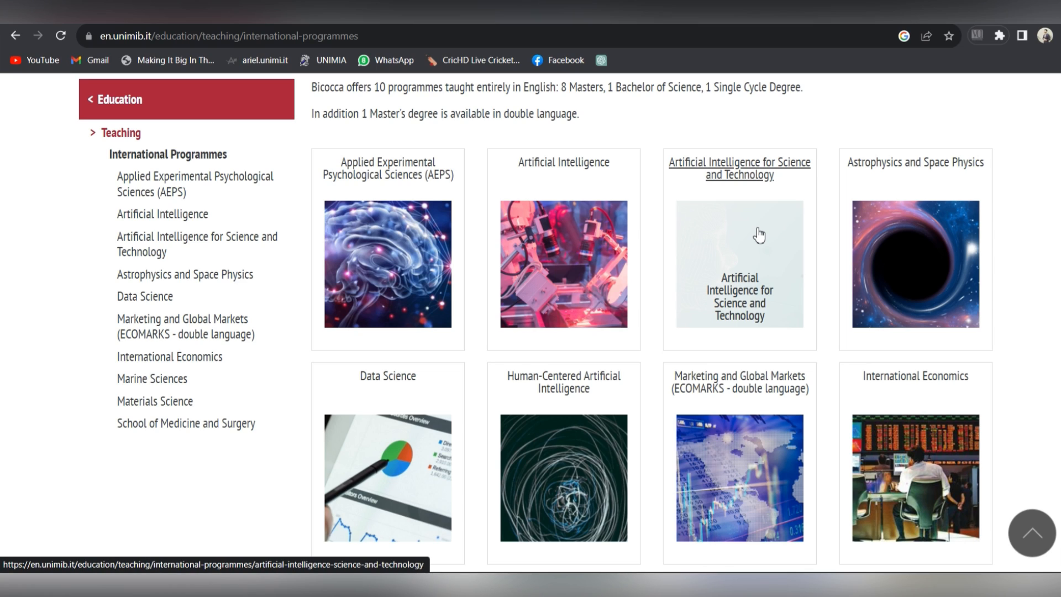
click(753, 174)
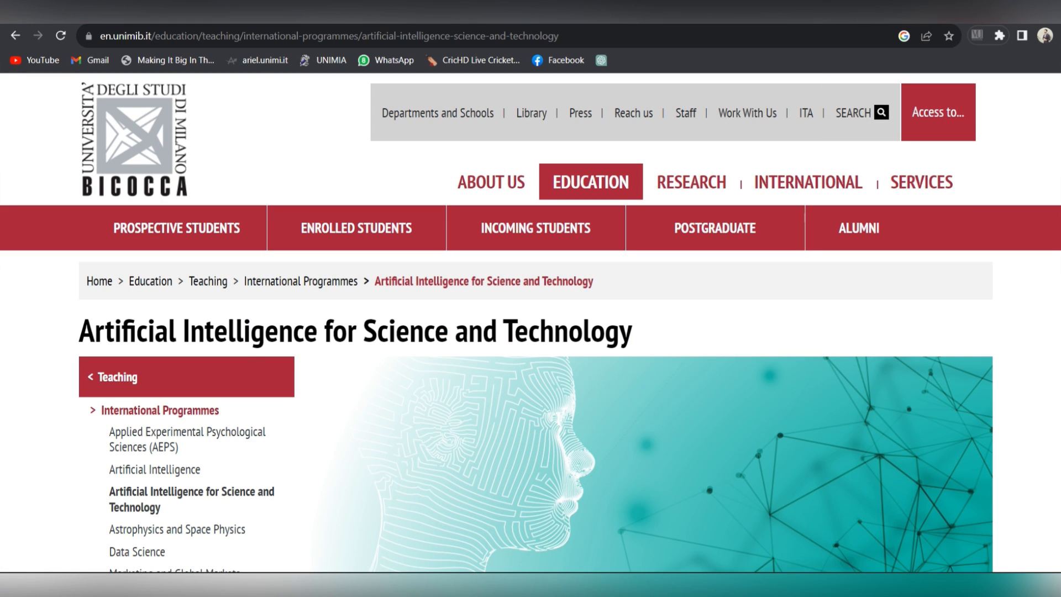
scroll(497, 454, down, 10)
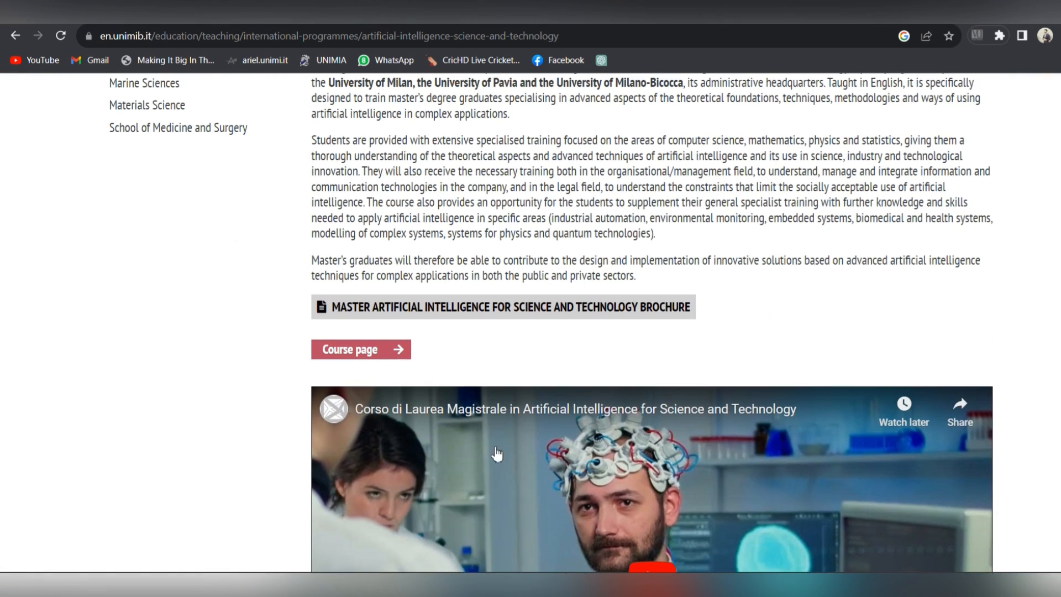
click(382, 350)
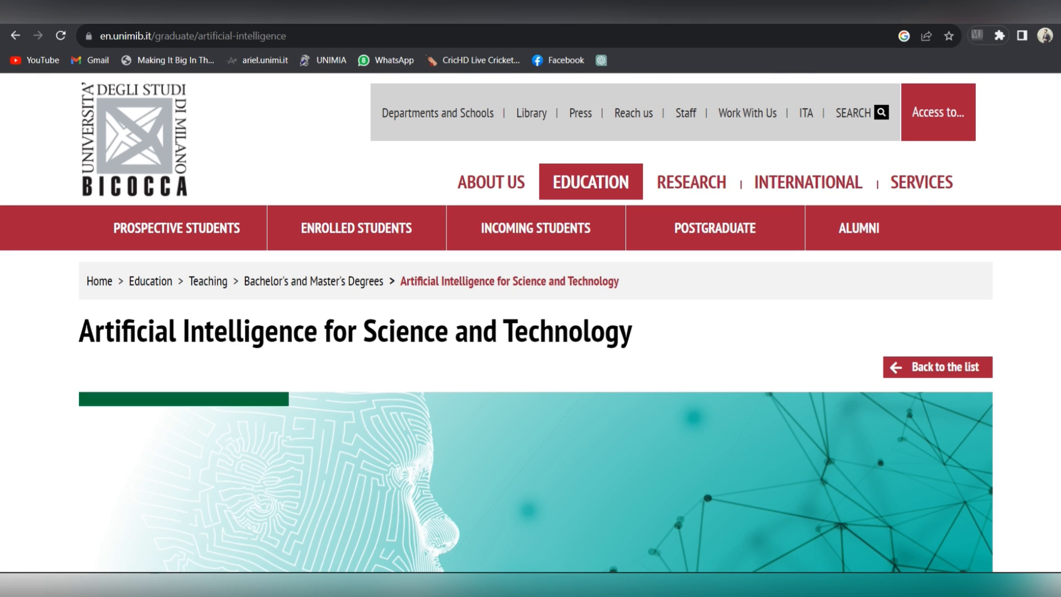
scroll(531, 331, down, 15)
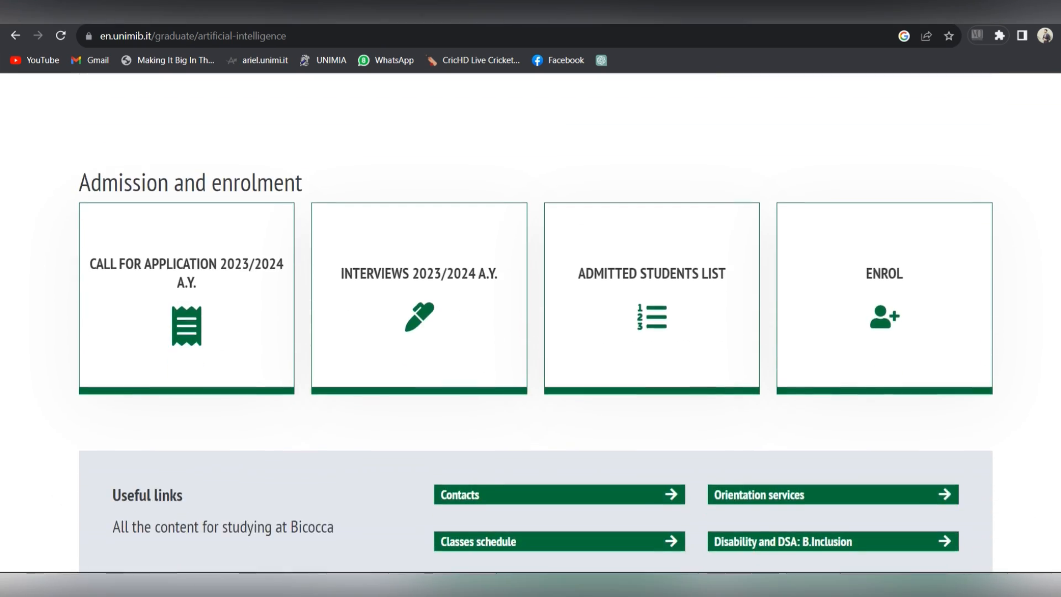
mouse_move(199, 279)
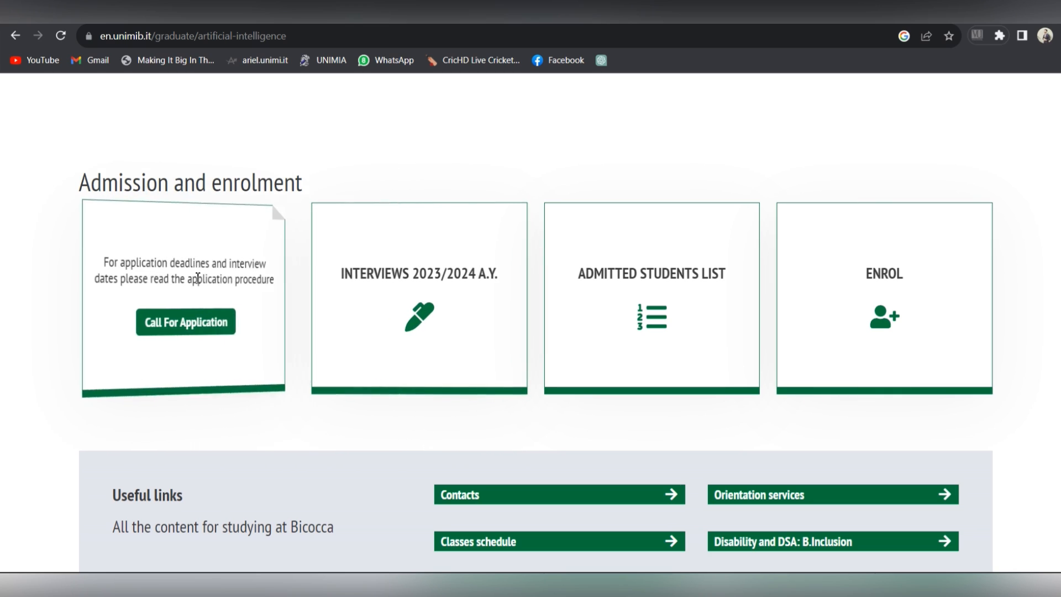
click(197, 327)
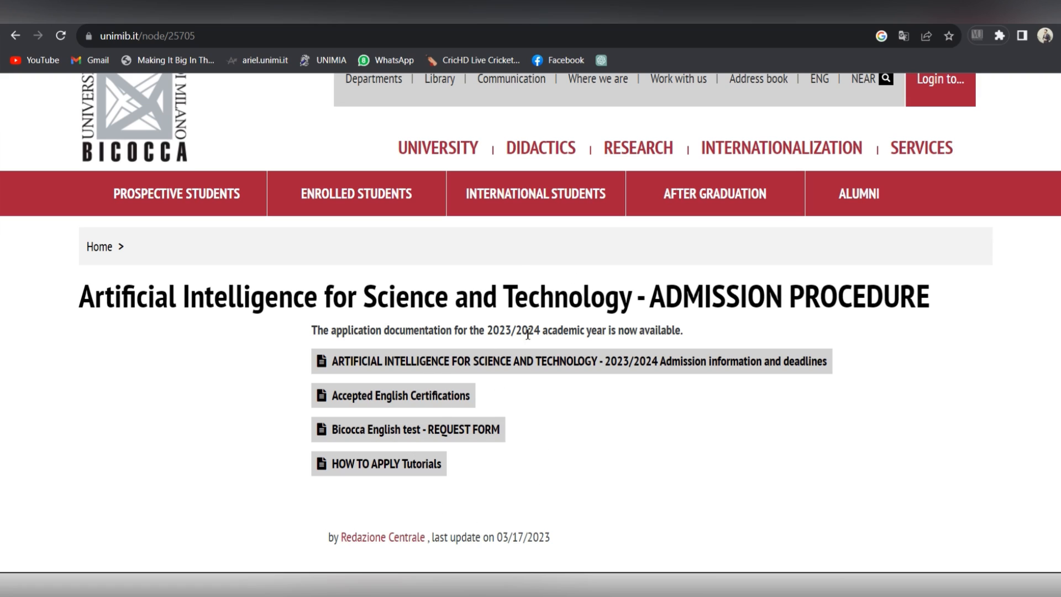
Step: Read the 2023/2024 admission information PDF and follow its Segreterie OnLine link
click(639, 363)
scroll(638, 372, down, 2)
scroll(641, 342, down, 6)
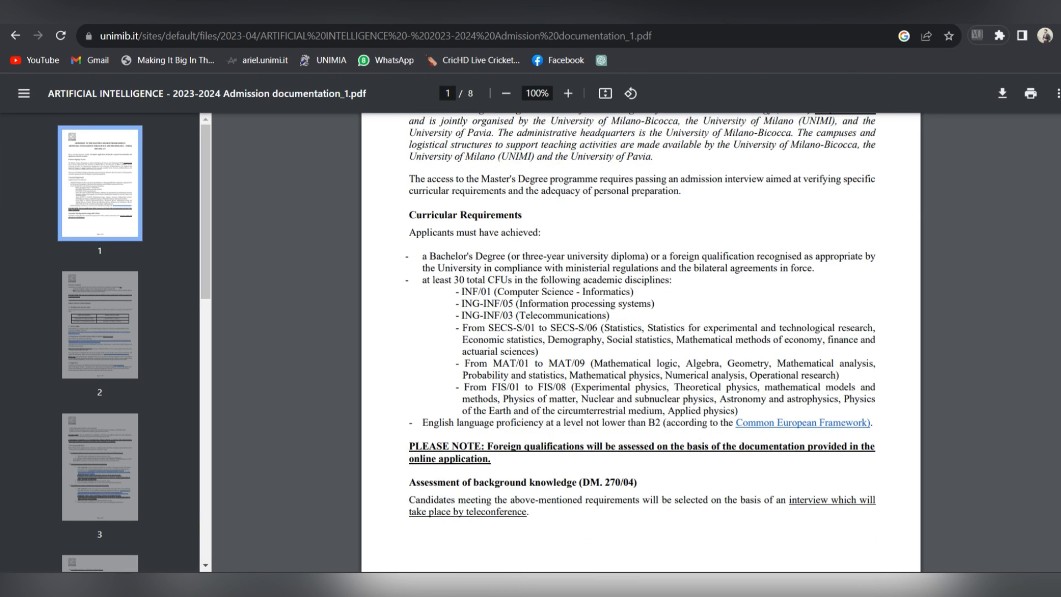
scroll(641, 343, down, 3)
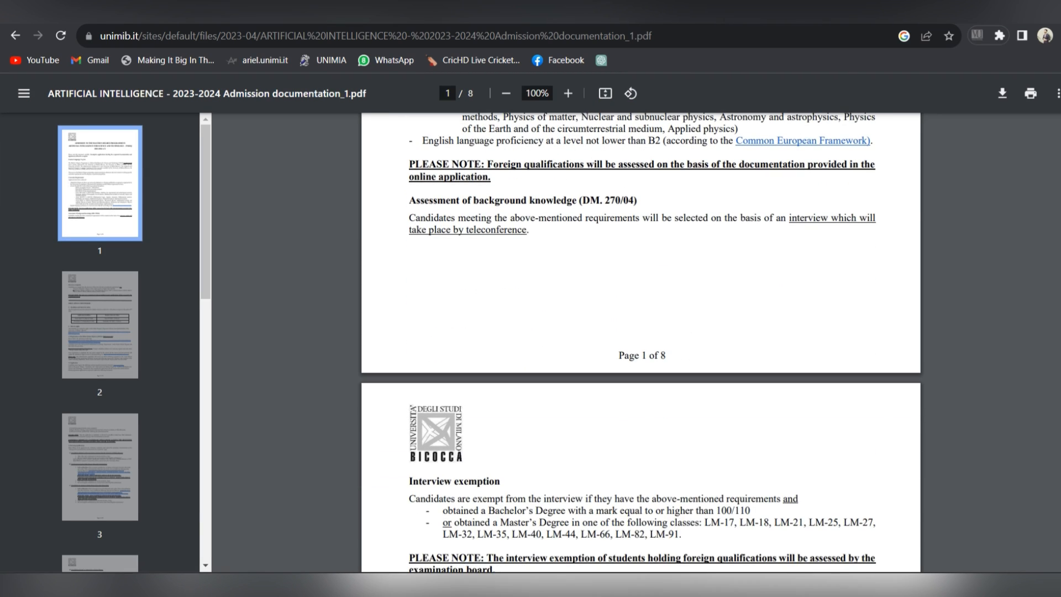
scroll(641, 343, up, 7)
scroll(641, 343, down, 10)
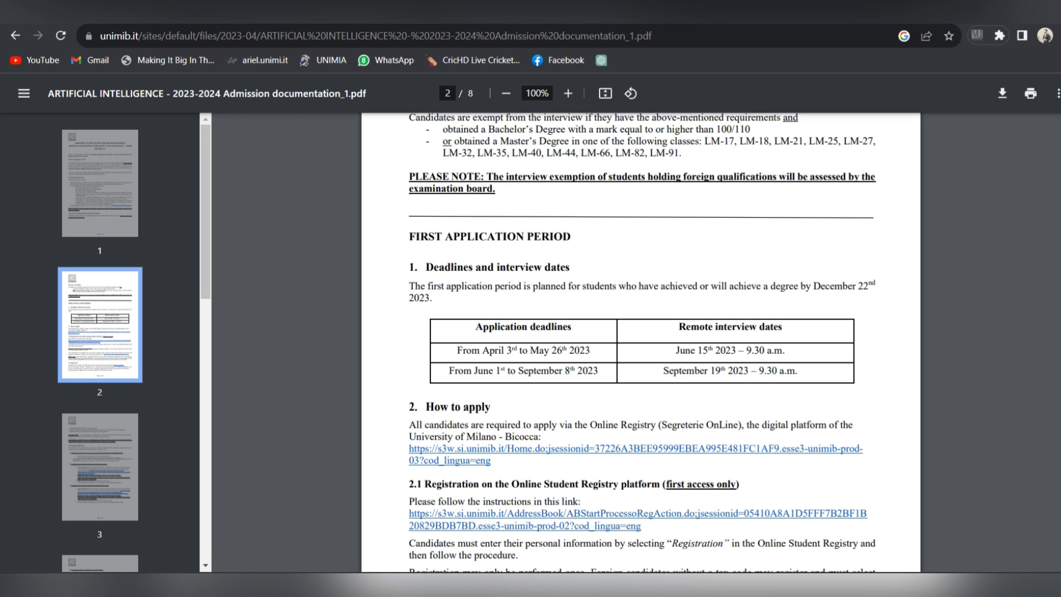
scroll(710, 282, down, 3)
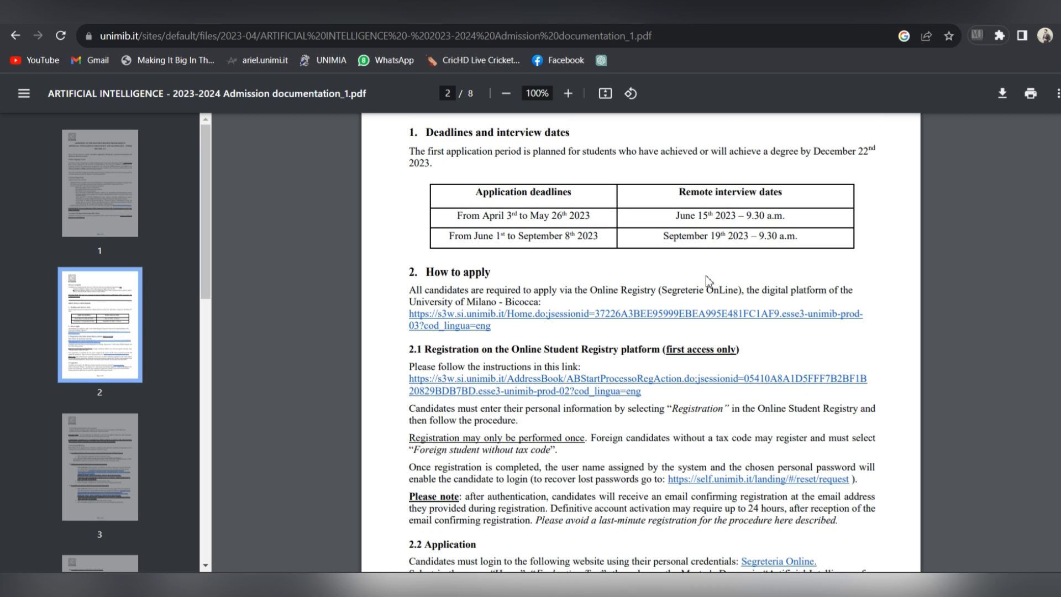
click(475, 327)
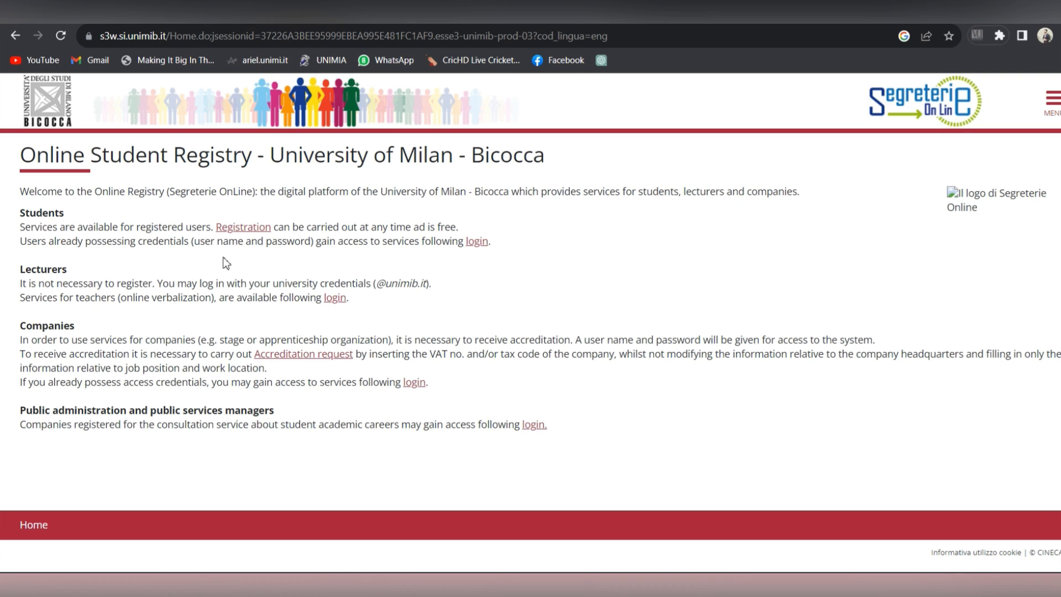
Step: Begin Web Registration and declare foreign student without an Italian tax code
click(263, 238)
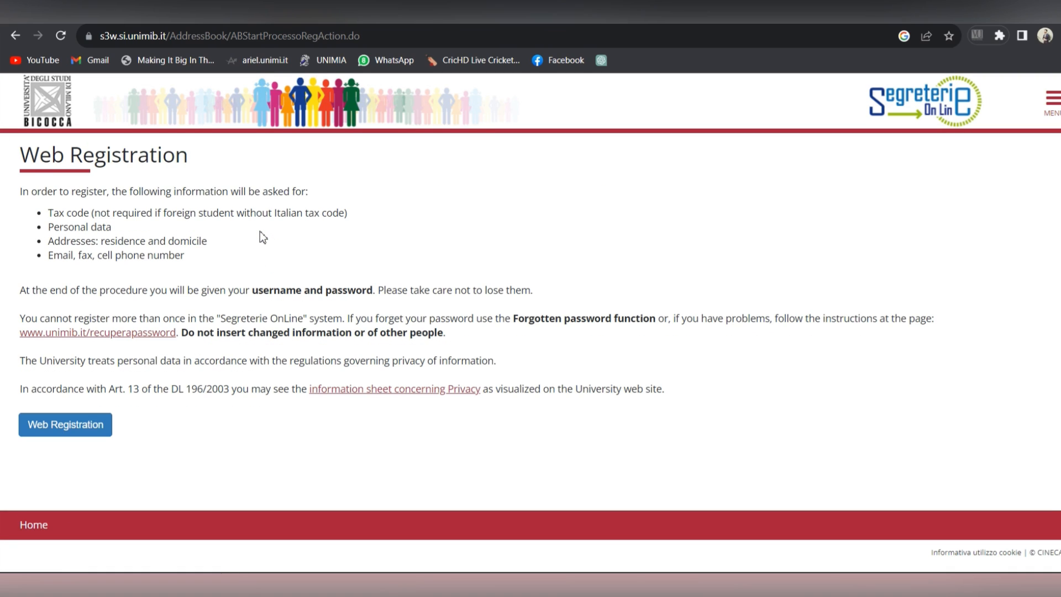
click(68, 431)
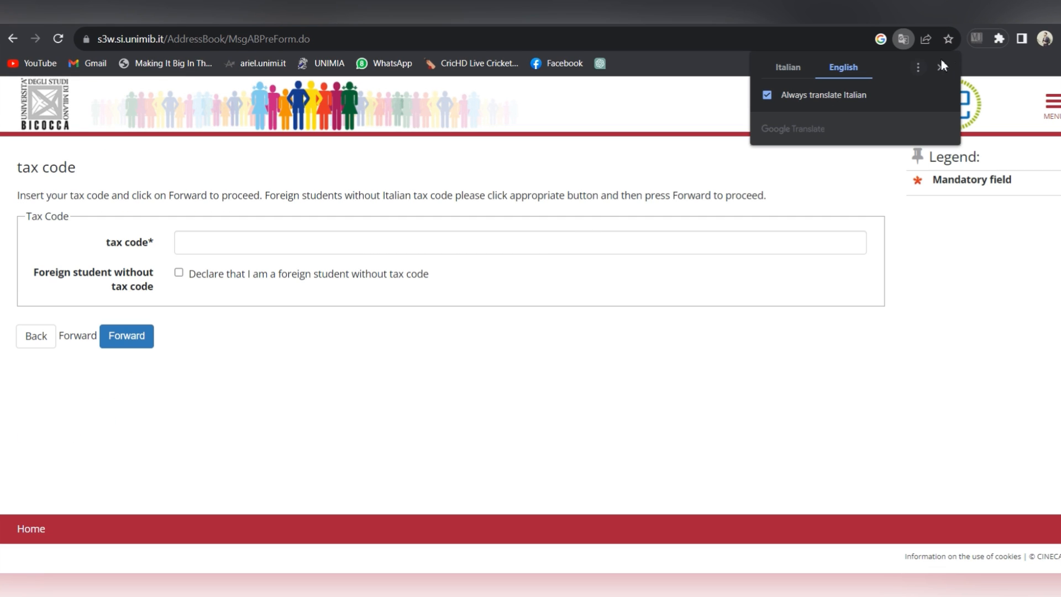
click(939, 70)
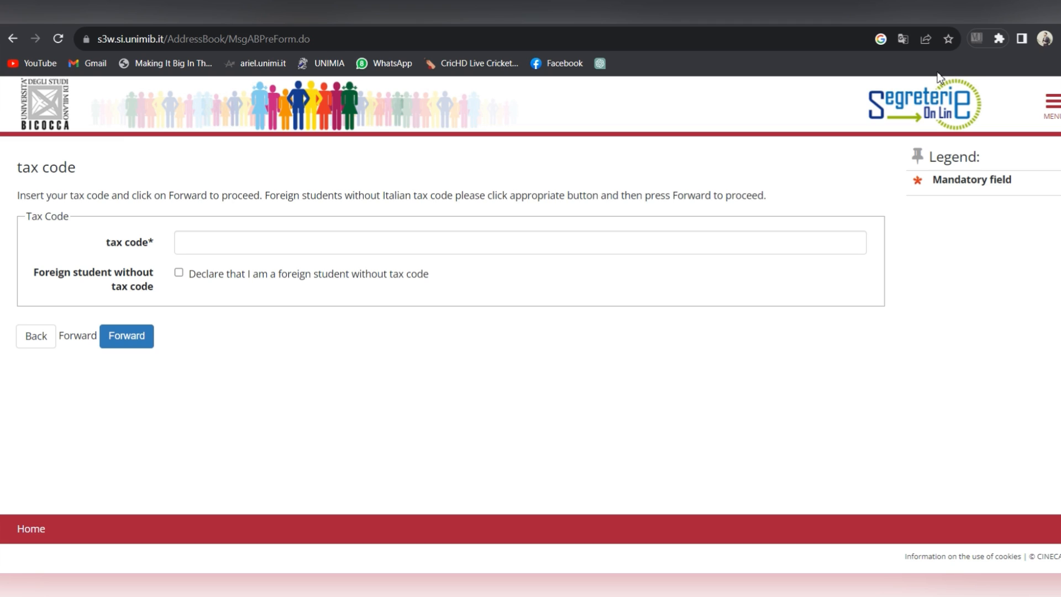
click(180, 274)
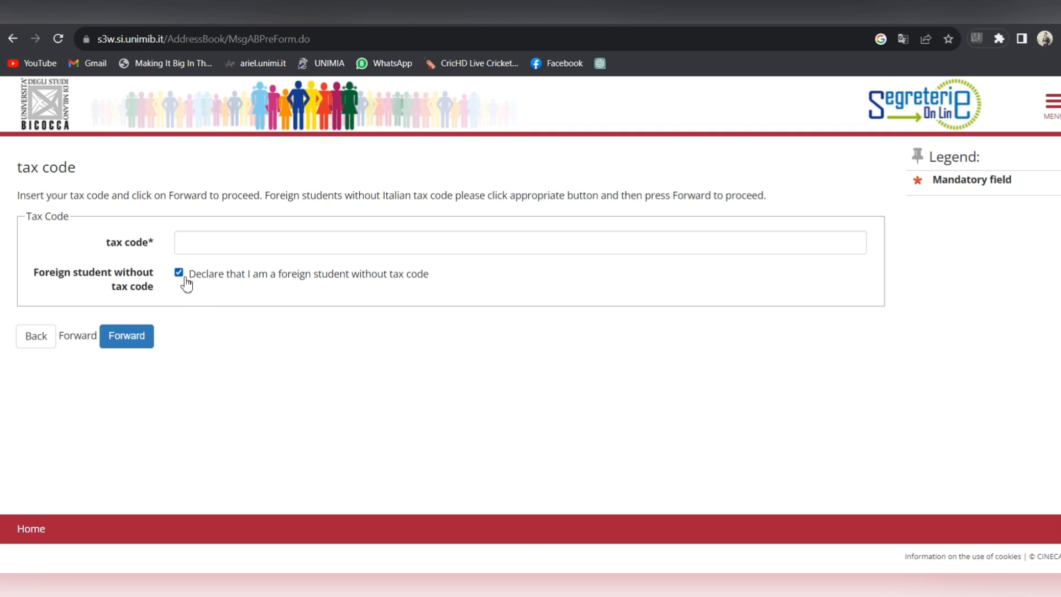
click(142, 338)
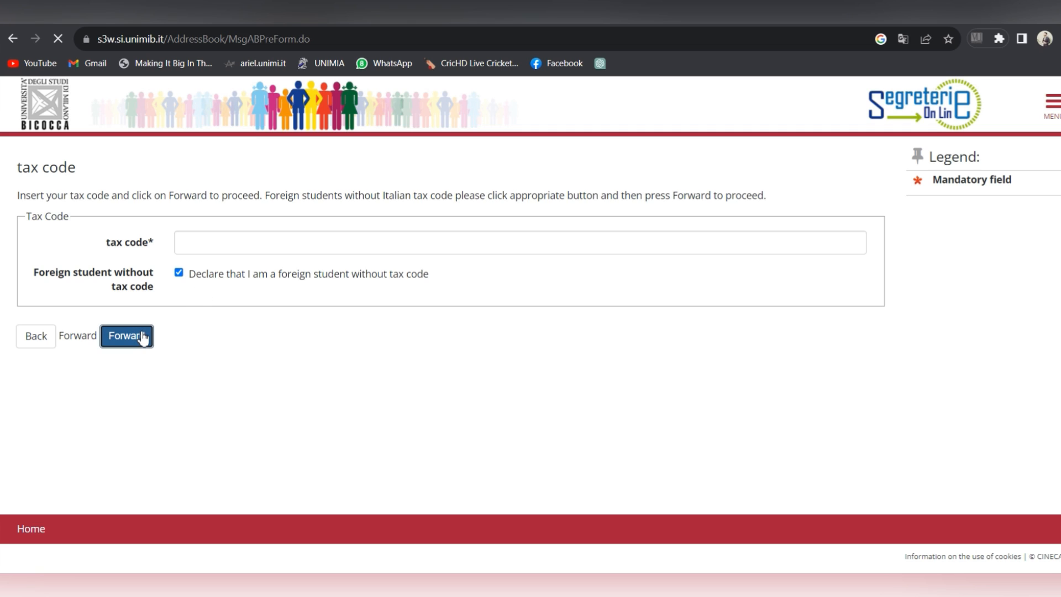
Step: Enter the applicant's first and family names, a birth date of the 4th in 1989, and gender
click(247, 273)
text(J)
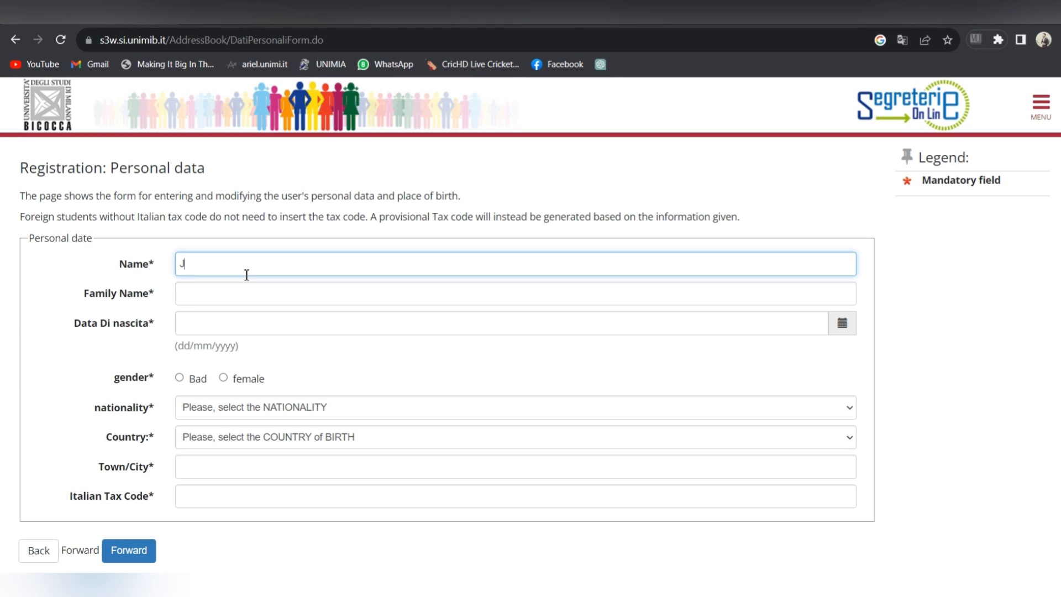
text(oey)
click(254, 294)
text(T)
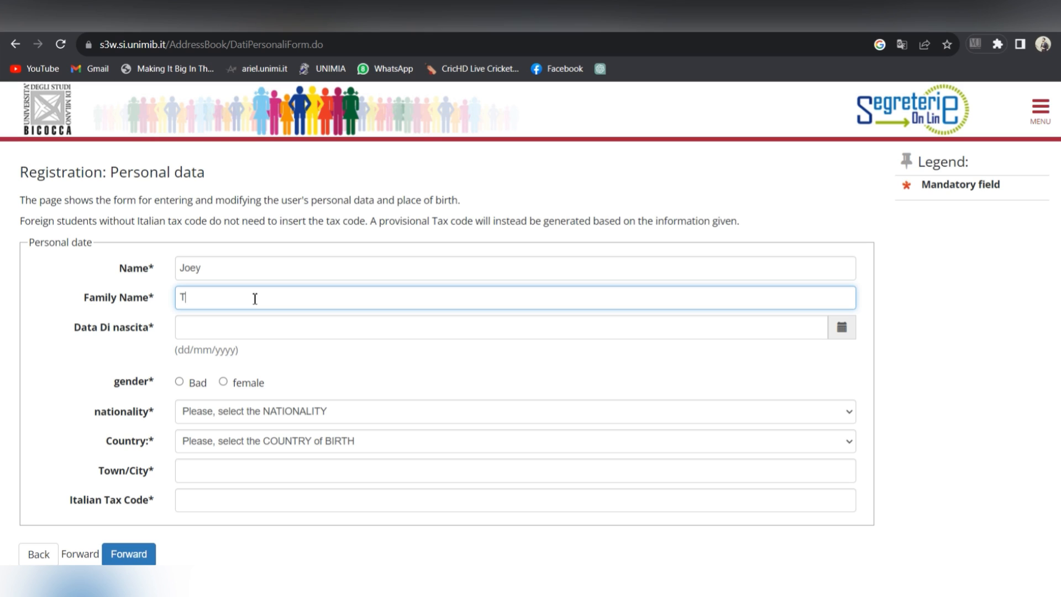
text(ribbiani)
key(ctrl+a)
click(321, 334)
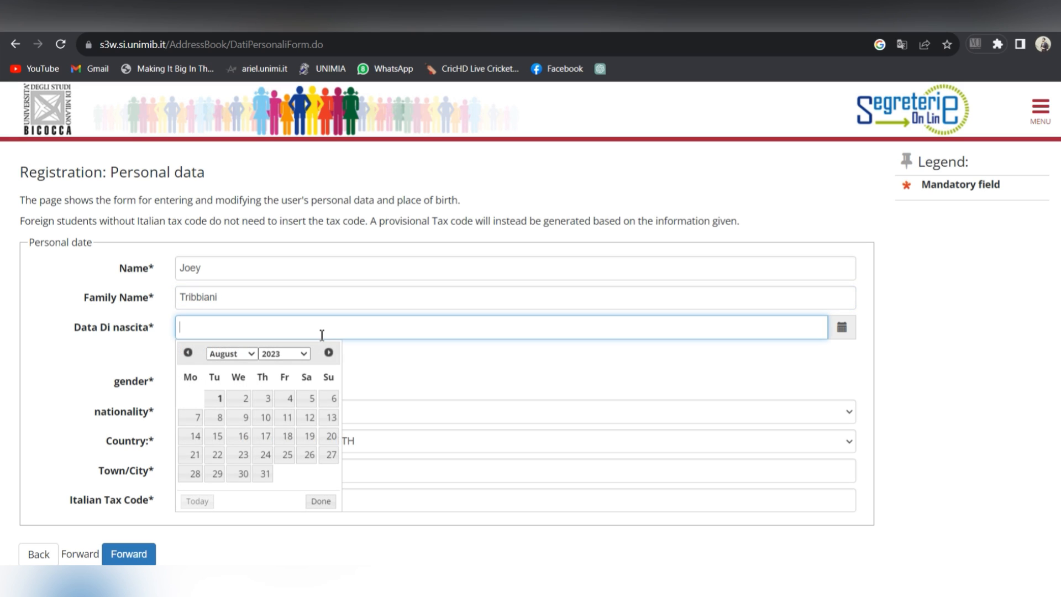
click(288, 356)
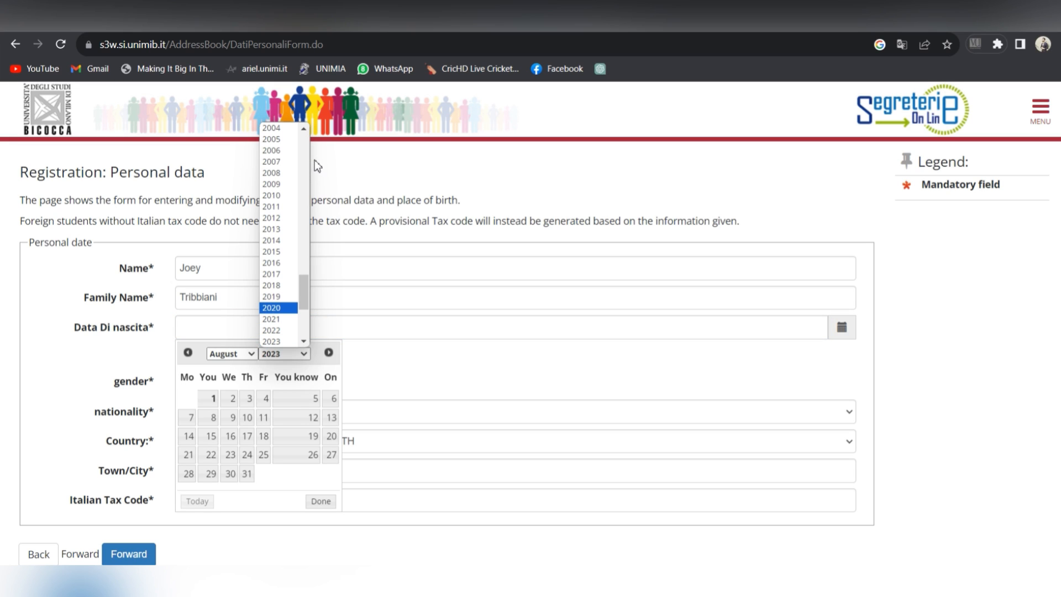
drag(304, 131, 304, 132)
click(285, 157)
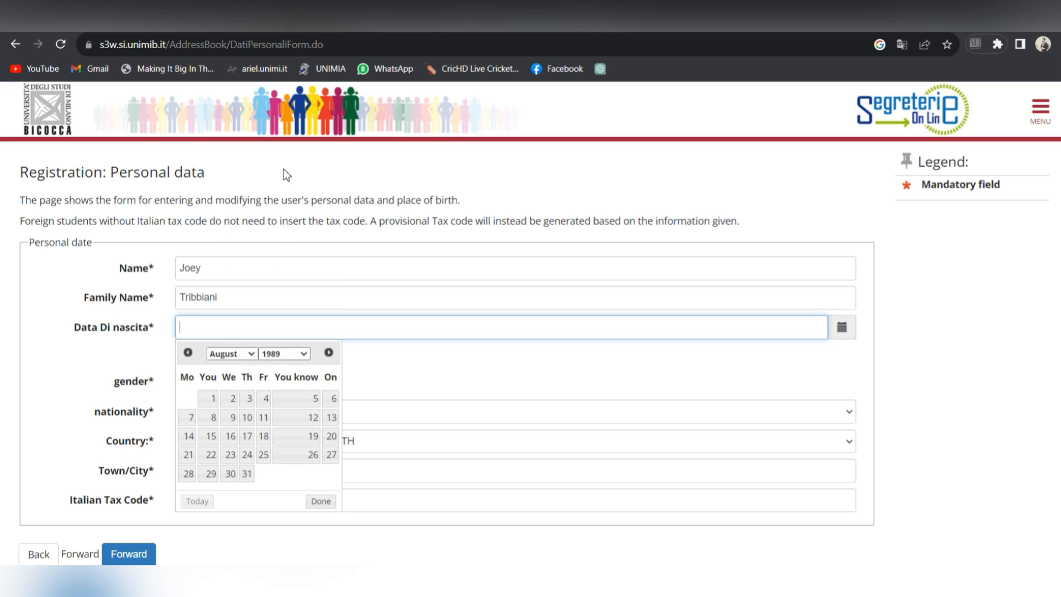
click(266, 400)
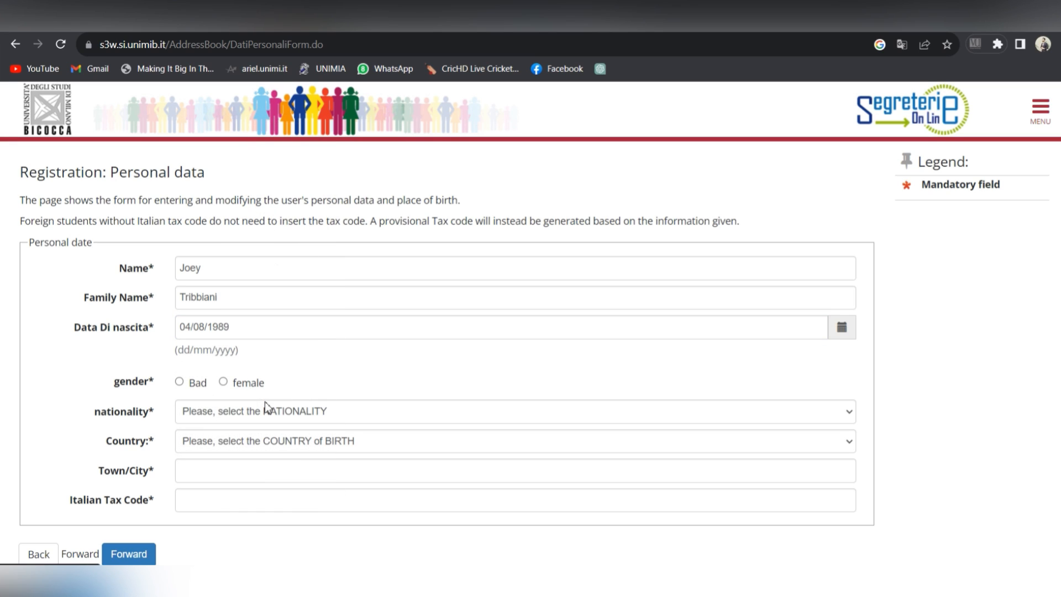
click(179, 385)
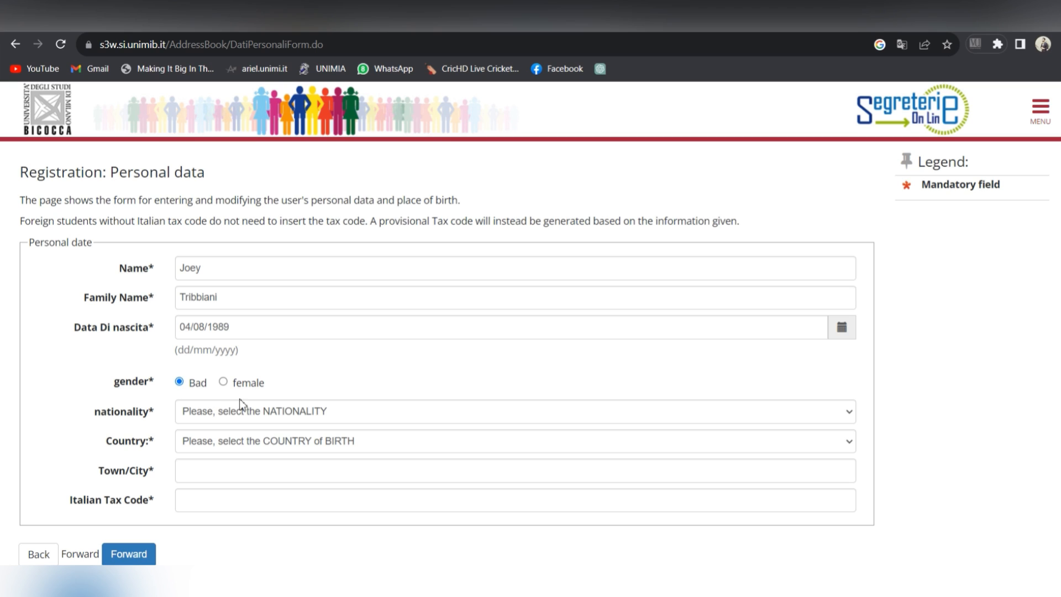
Step: Set nationality and birth country to ARGENTINA, birth town Rosario, and calculate the tax code
click(370, 421)
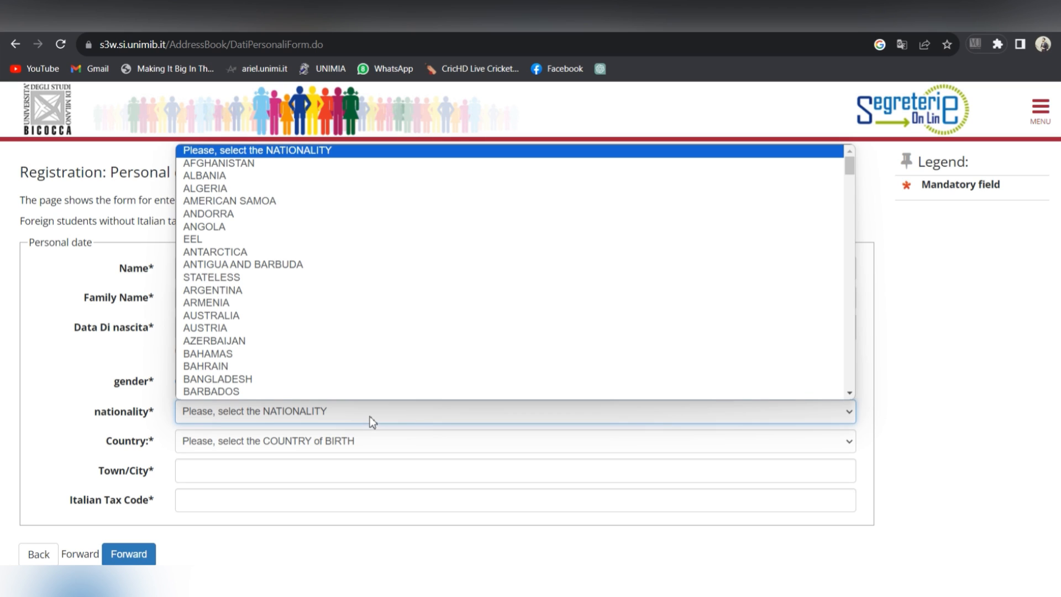
click(303, 292)
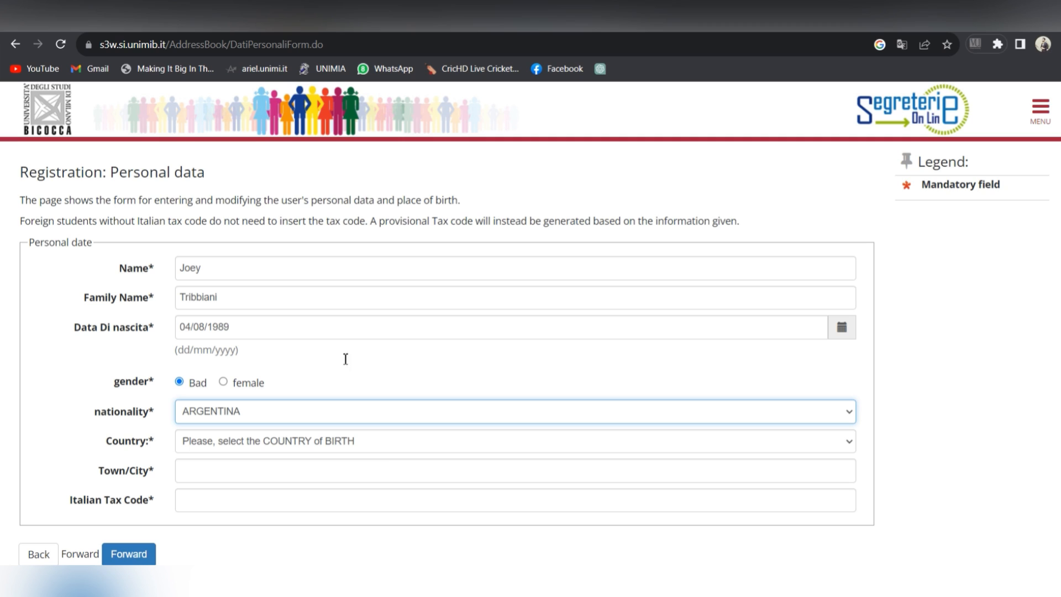
click(369, 440)
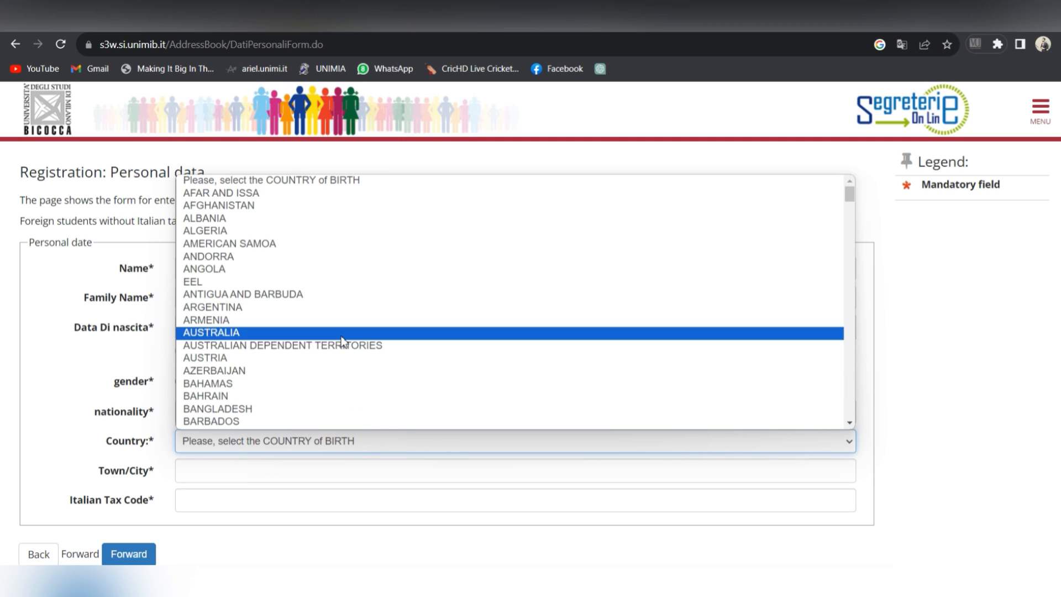
click(320, 308)
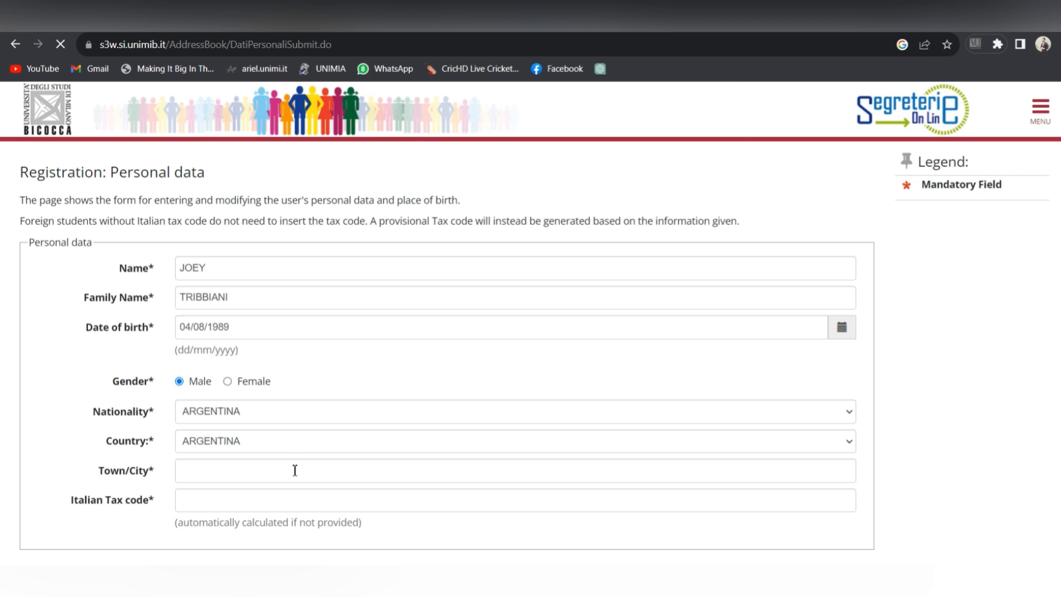
click(249, 471)
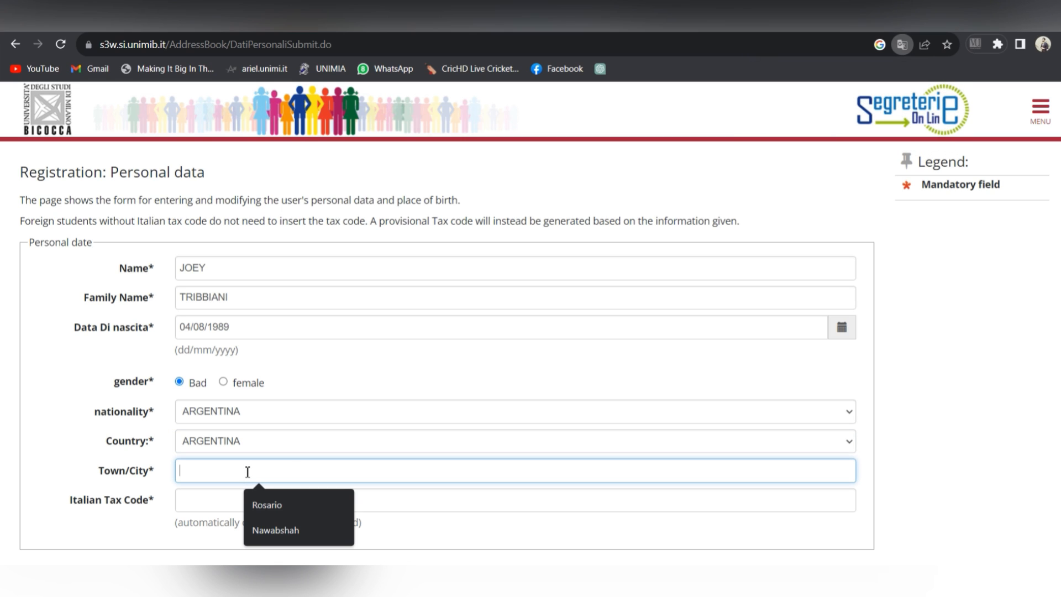
text(Rosa)
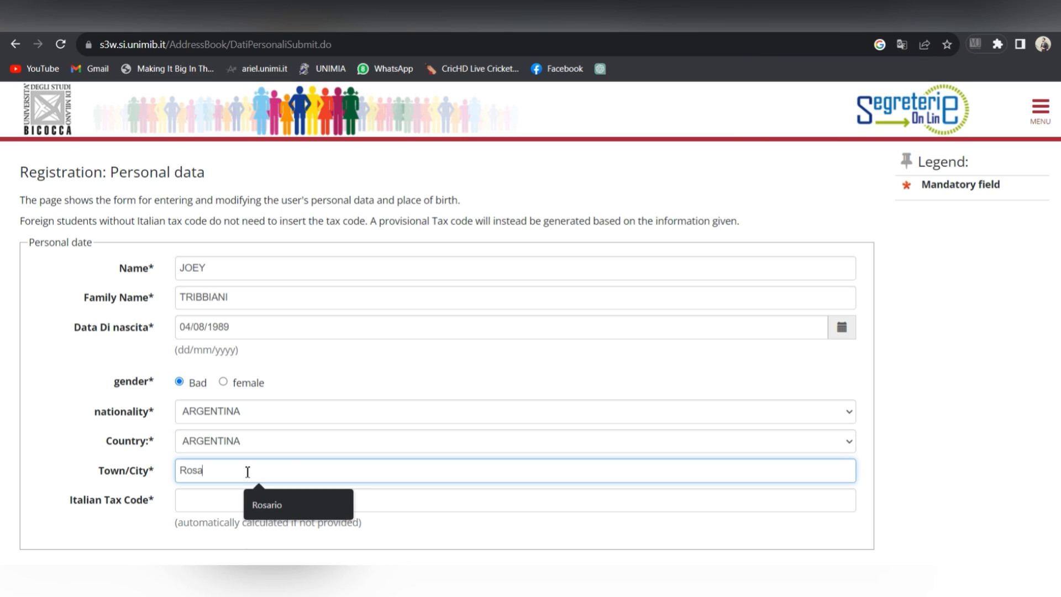
text(rio)
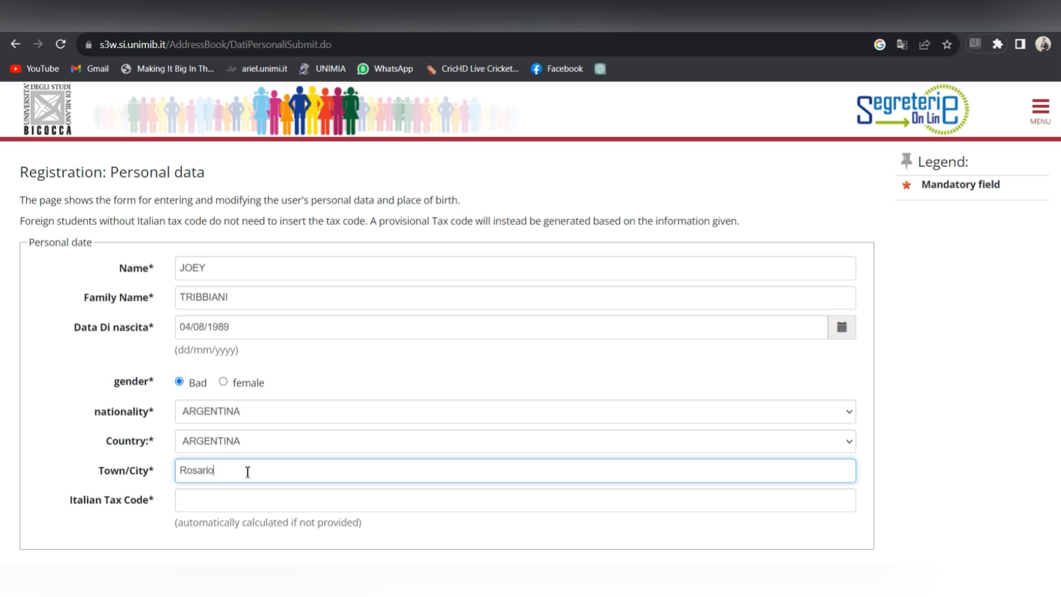
click(250, 504)
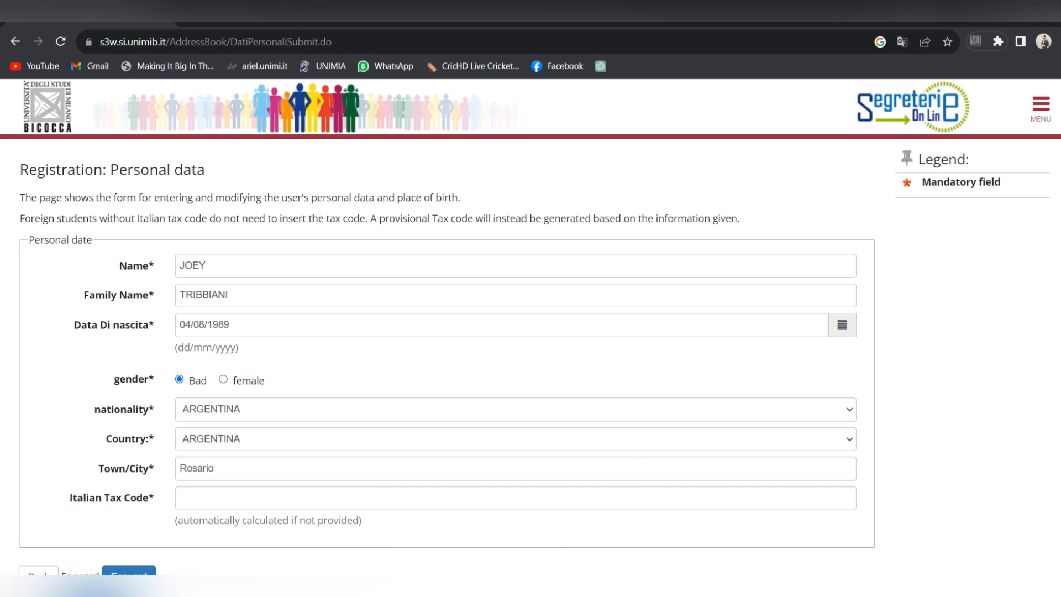
scroll(526, 343, down, 2)
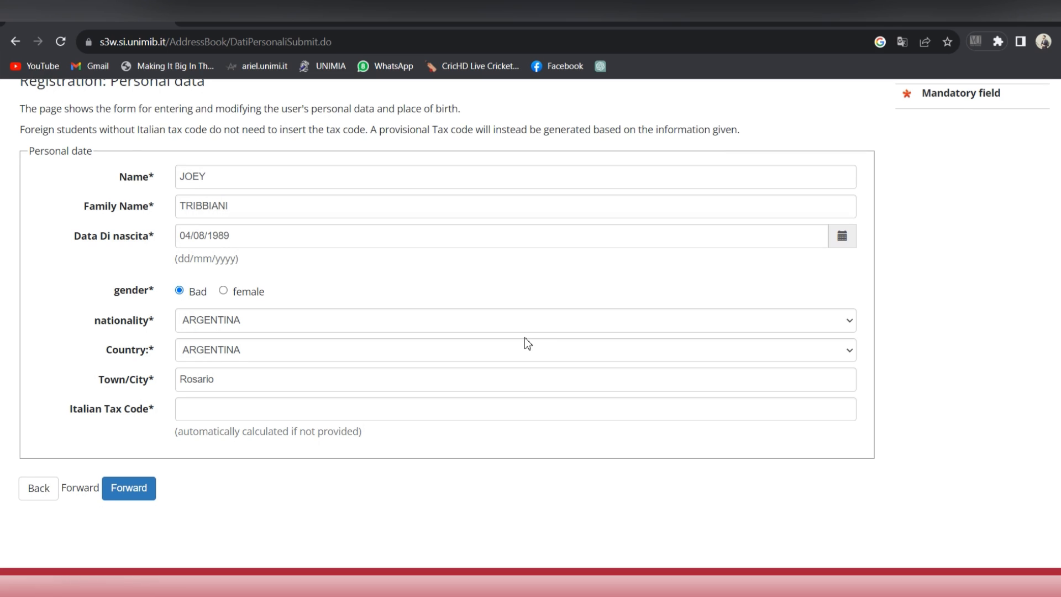
click(148, 491)
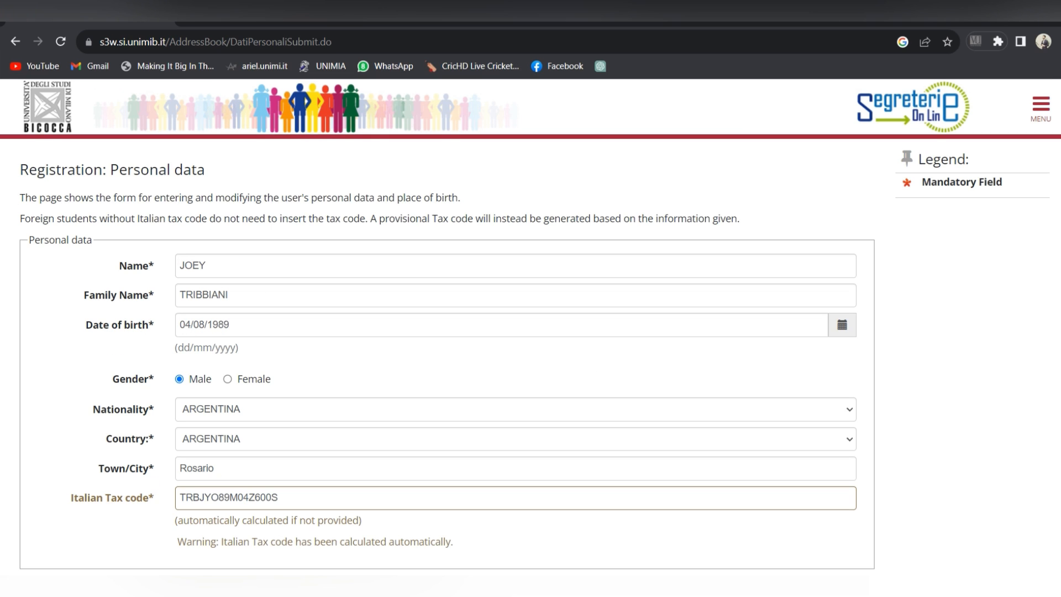
scroll(860, 341, down, 3)
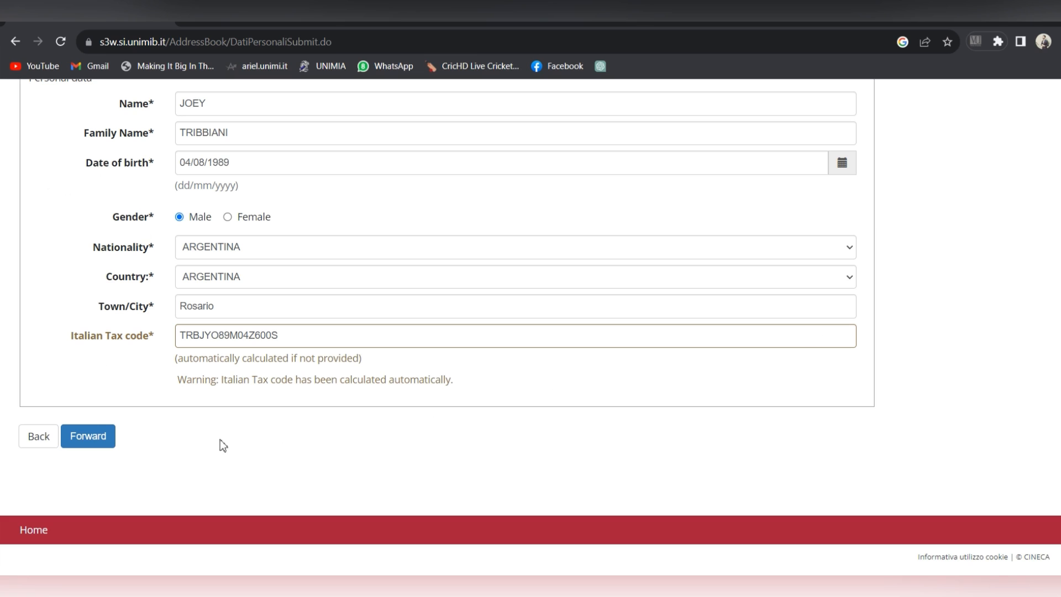
Step: Submit the personal data and set the permanent address country to PAKISTAN
click(97, 446)
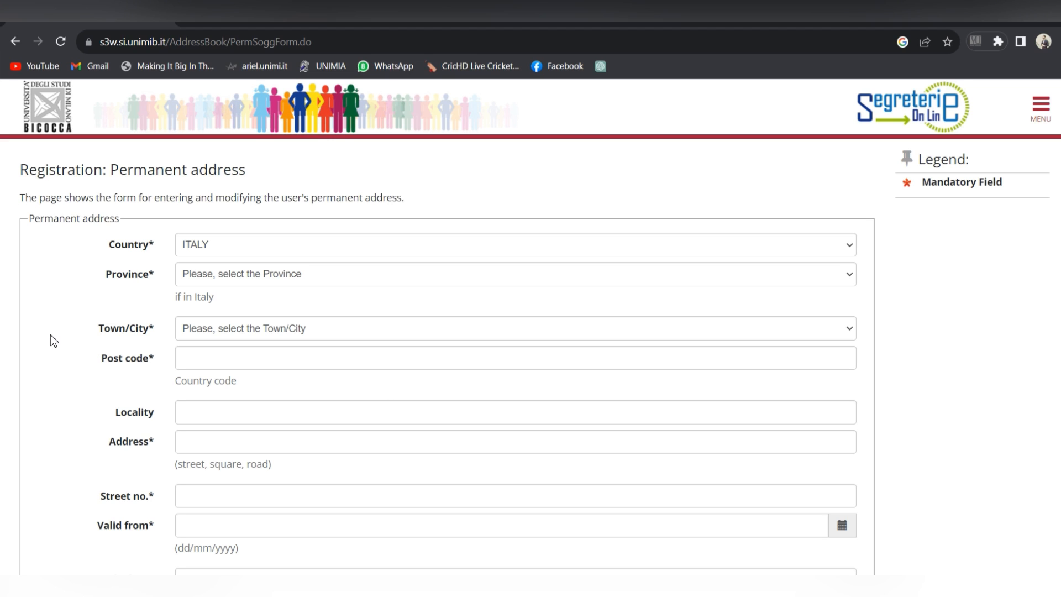
click(779, 253)
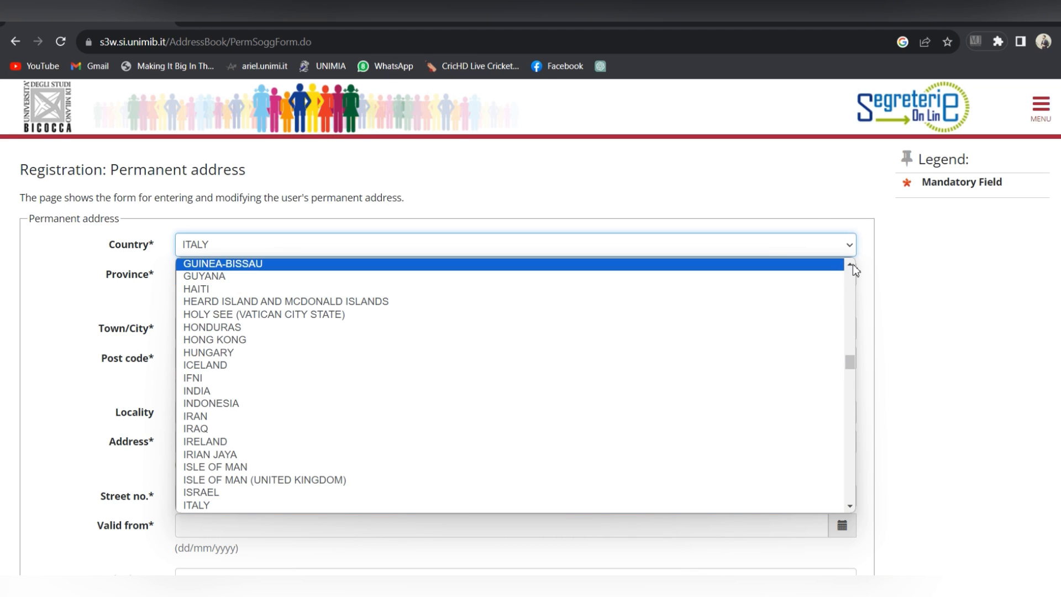
scroll(853, 269, up, 5)
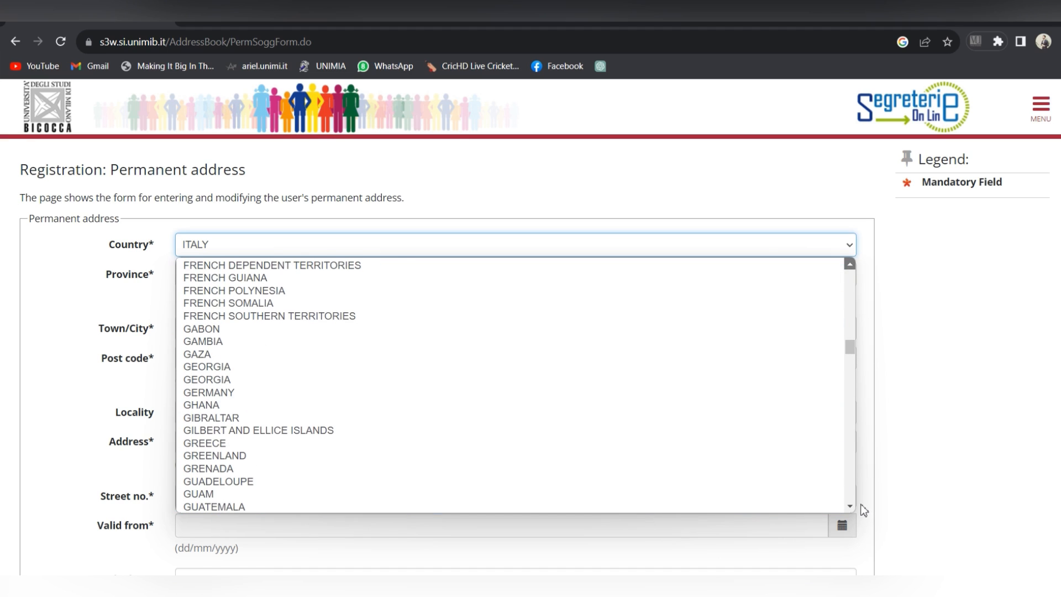
scroll(851, 507, down, 8)
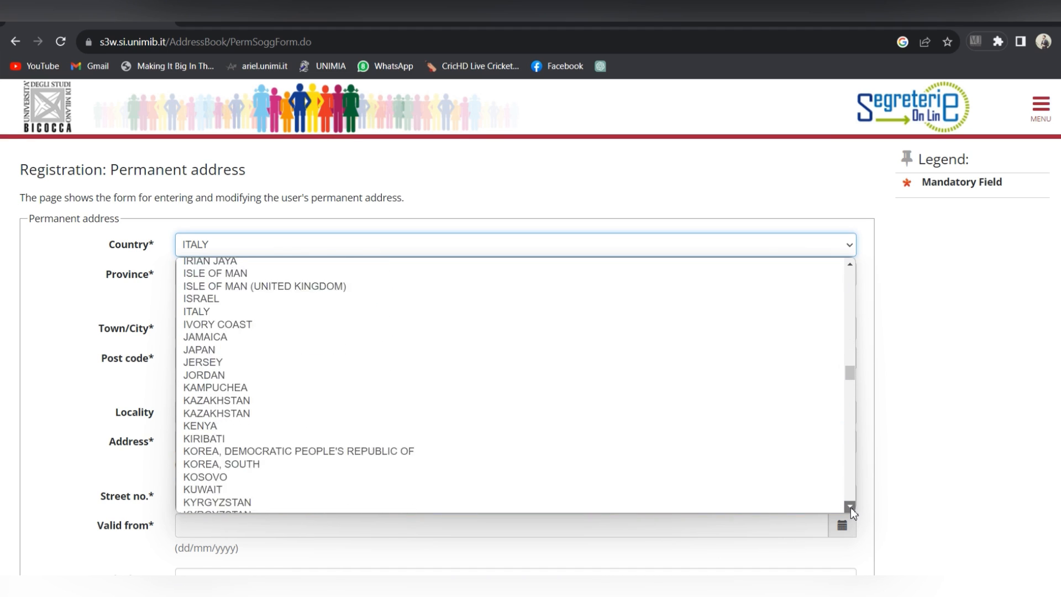
scroll(851, 508, down, 12)
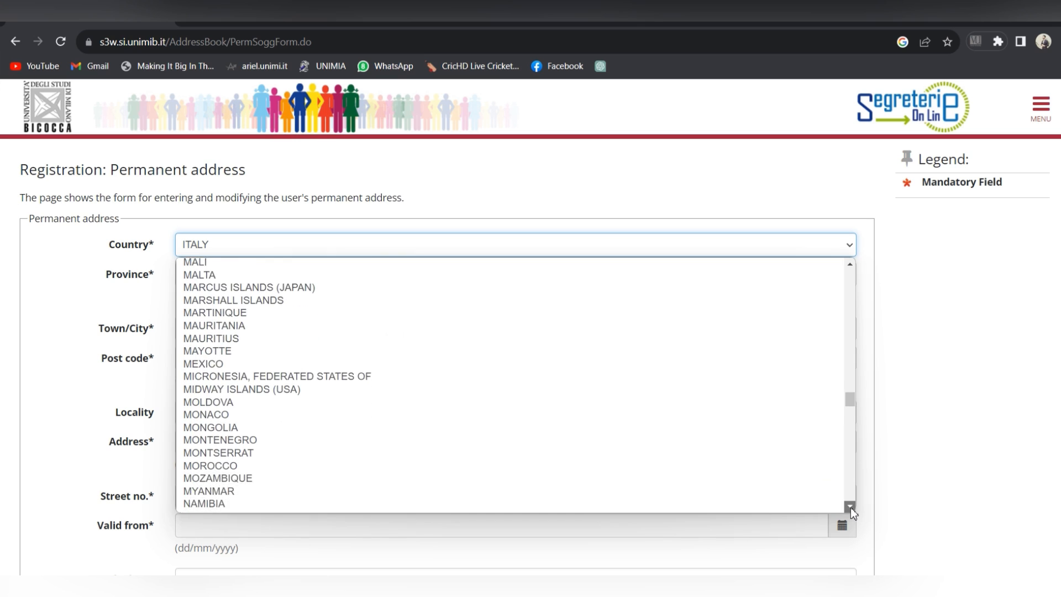
scroll(851, 507, down, 11)
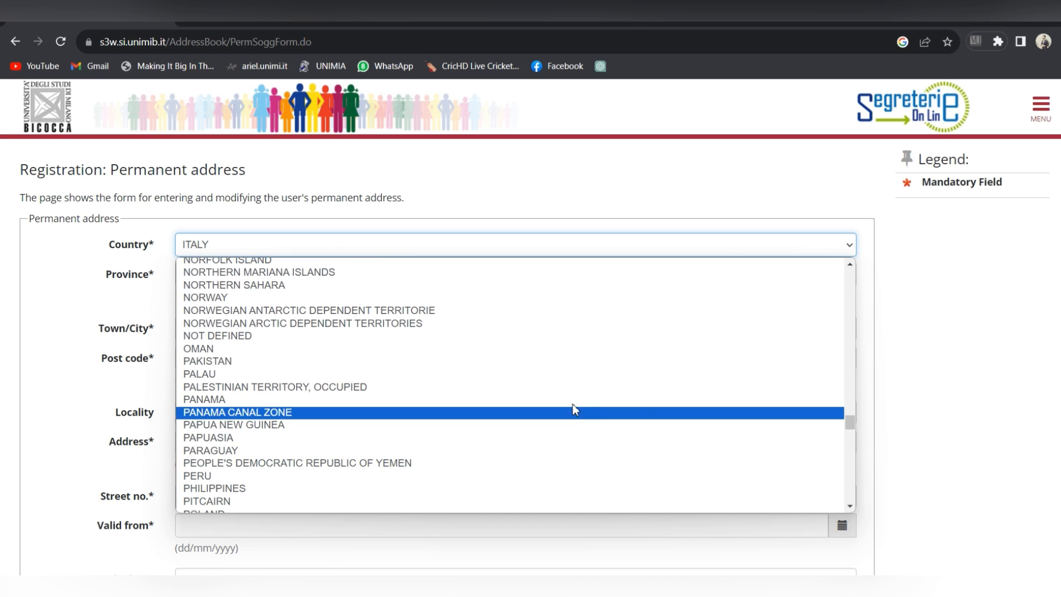
click(518, 362)
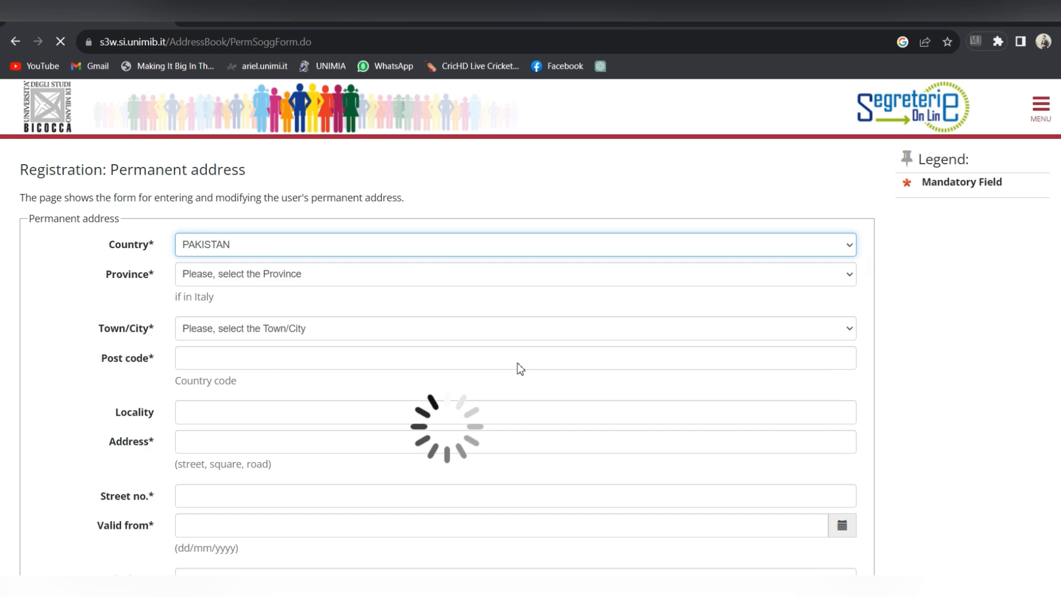
click(475, 281)
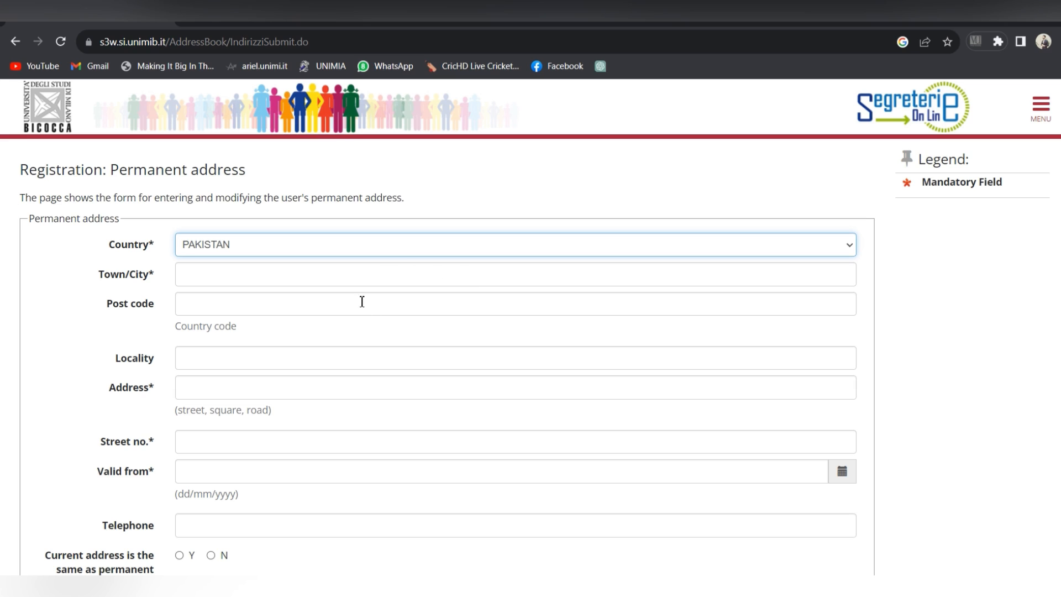
Step: Enter the address town and street, valid from 04/08/2022, with current address marked same as permanent
click(354, 273)
text(Lah)
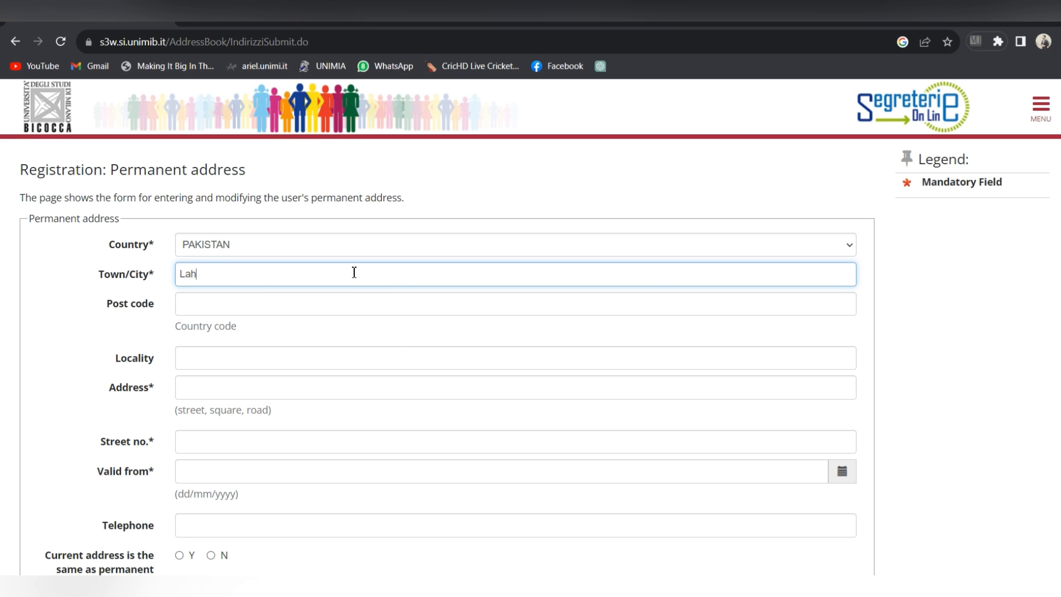
text(ore)
scroll(217, 308, down, 1)
click(217, 307)
text(L)
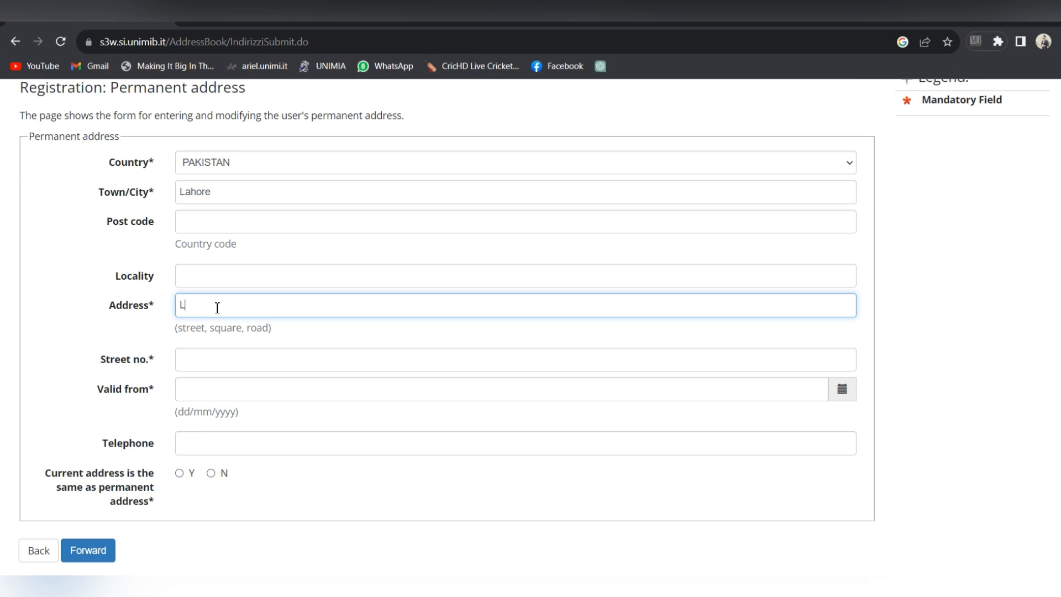
text(ahore)
click(225, 360)
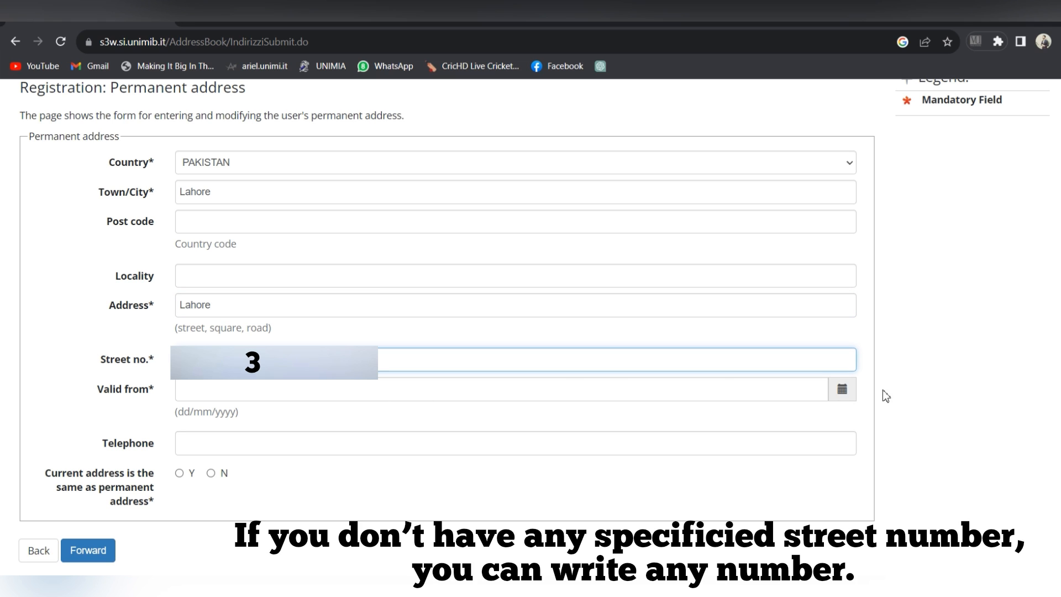
click(843, 390)
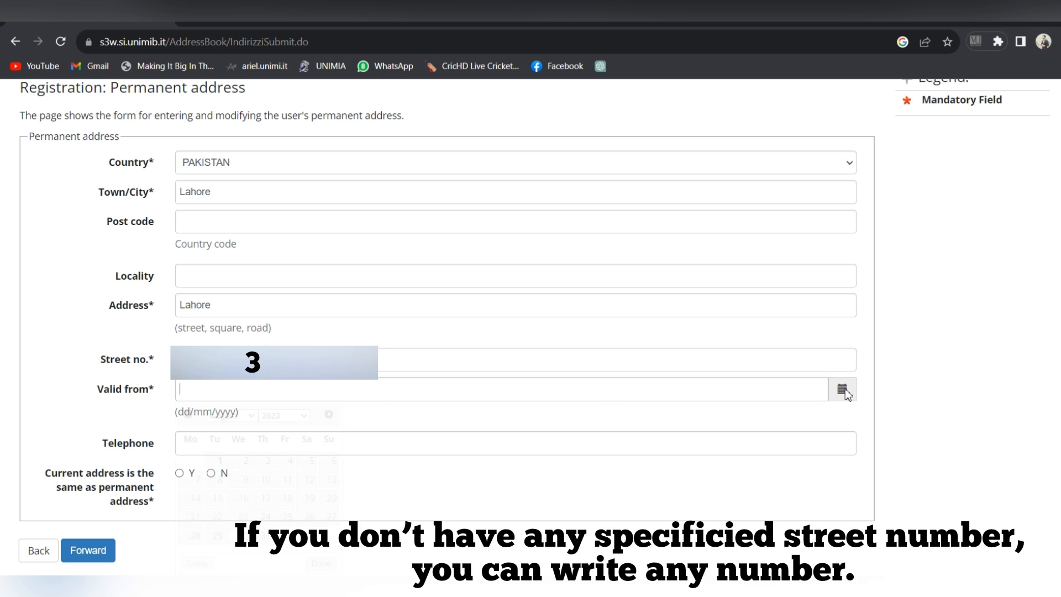
click(303, 417)
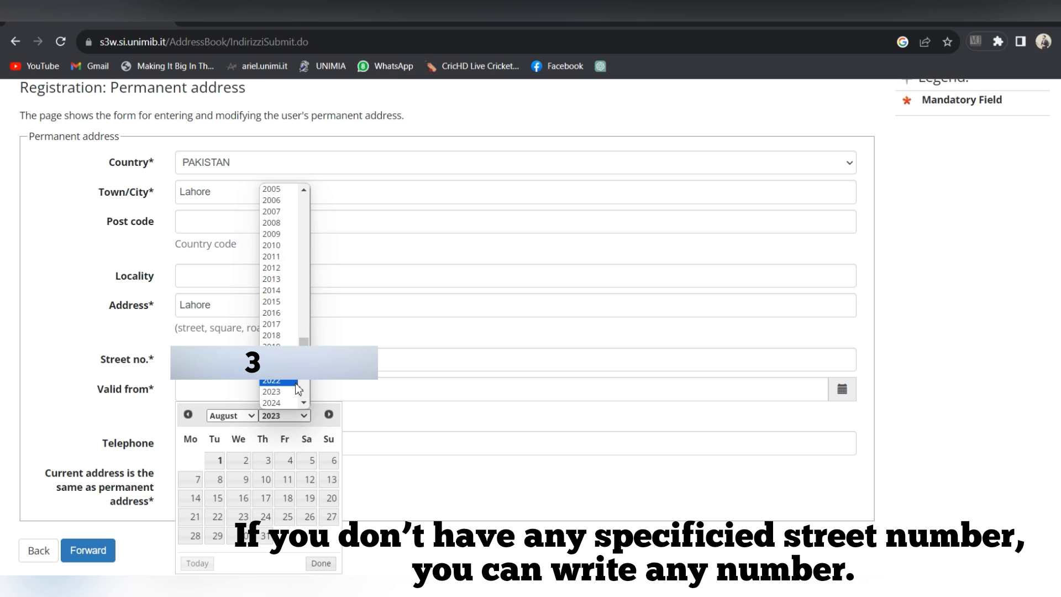
click(298, 382)
click(269, 461)
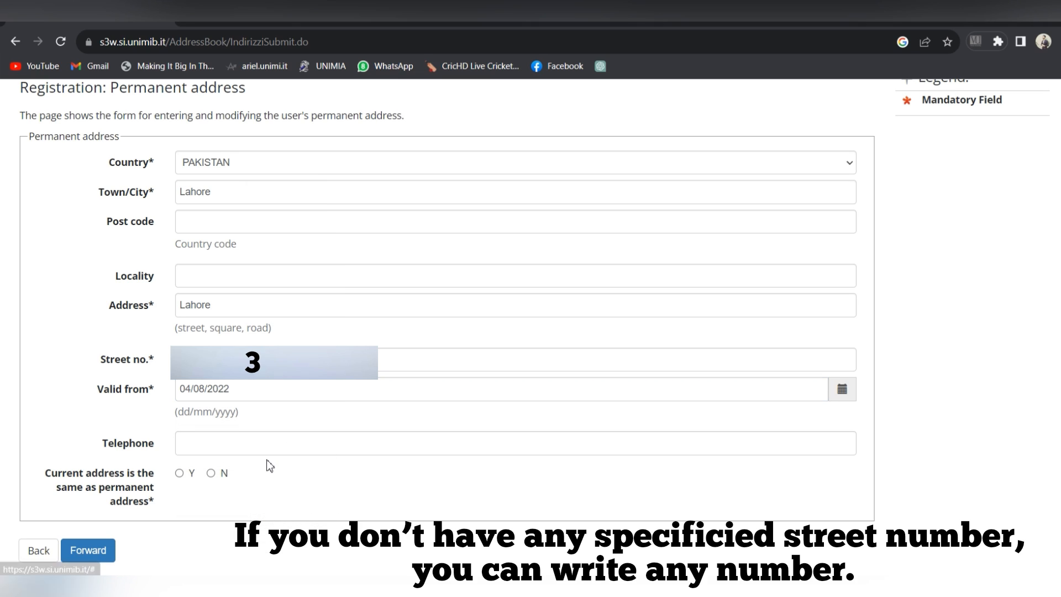
click(179, 474)
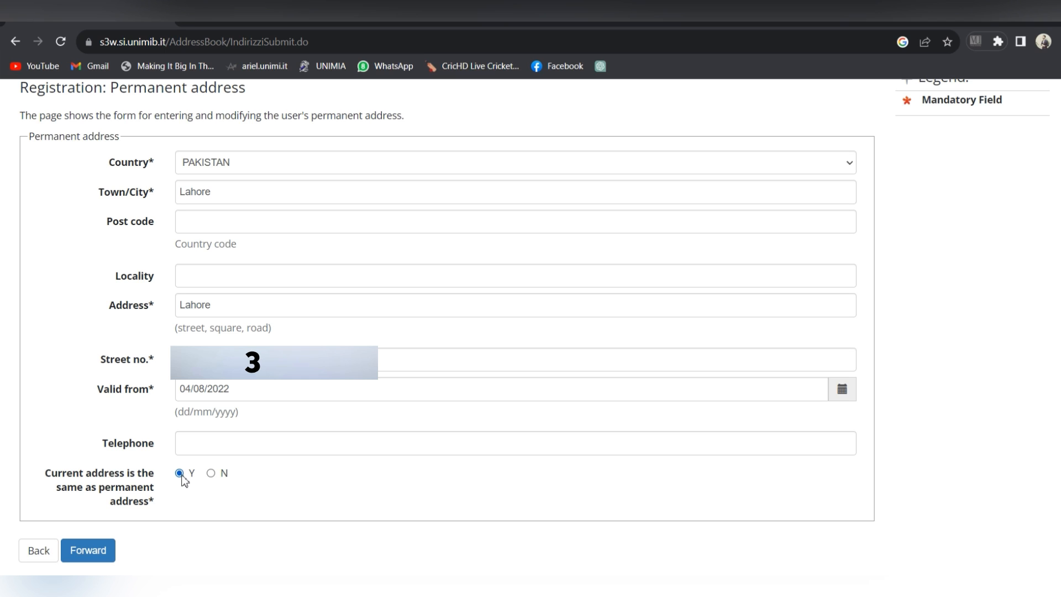
Step: Submit the permanent address and contact details pages to reach the password step
click(94, 557)
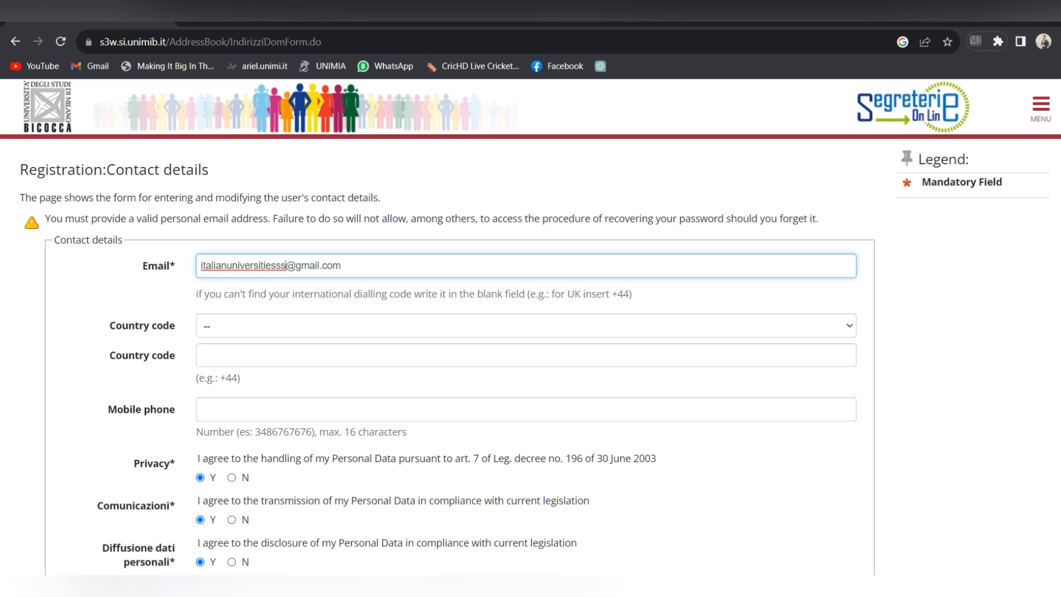
scroll(448, 463, down, 3)
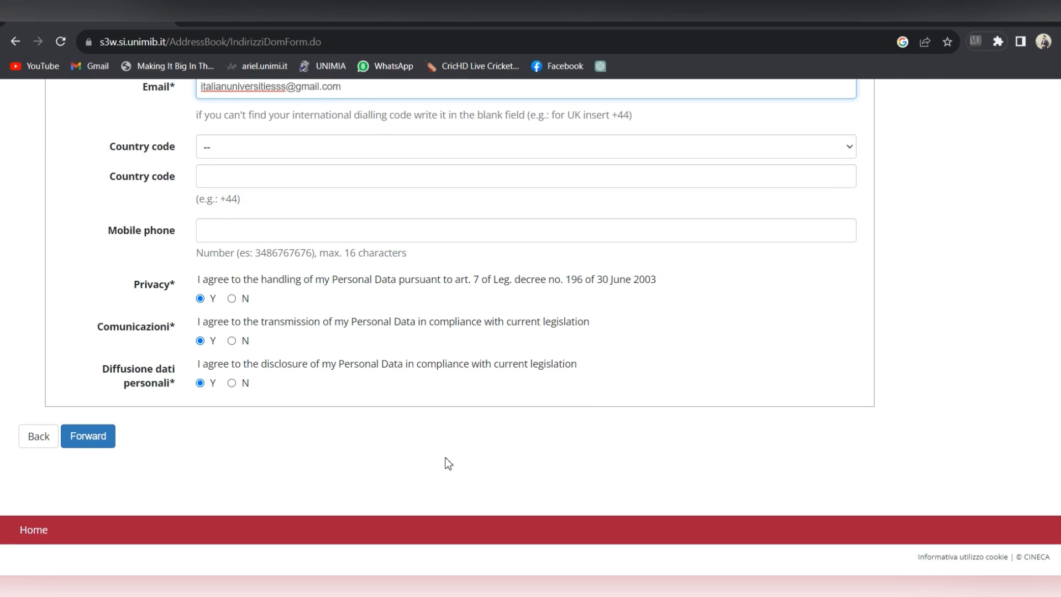
click(95, 443)
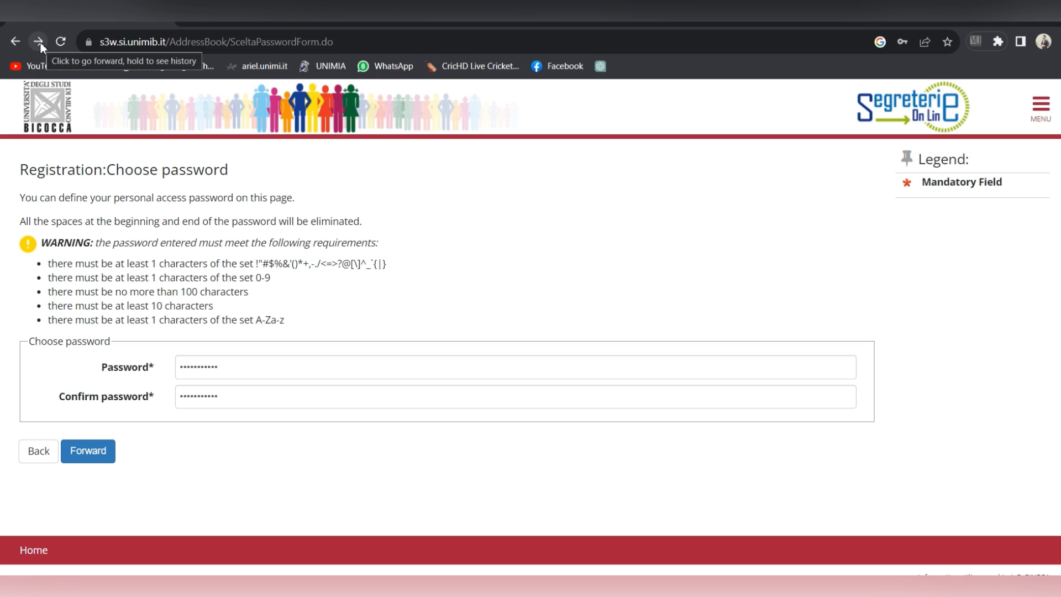
click(40, 41)
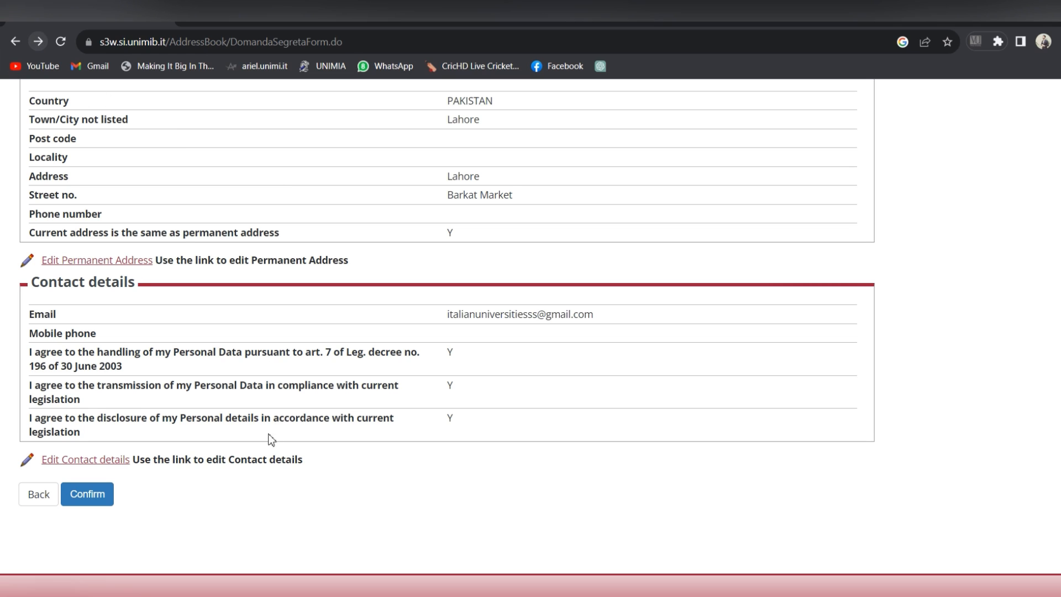
Step: Confirm the Personal Data summary to finish registration and get the username
click(39, 42)
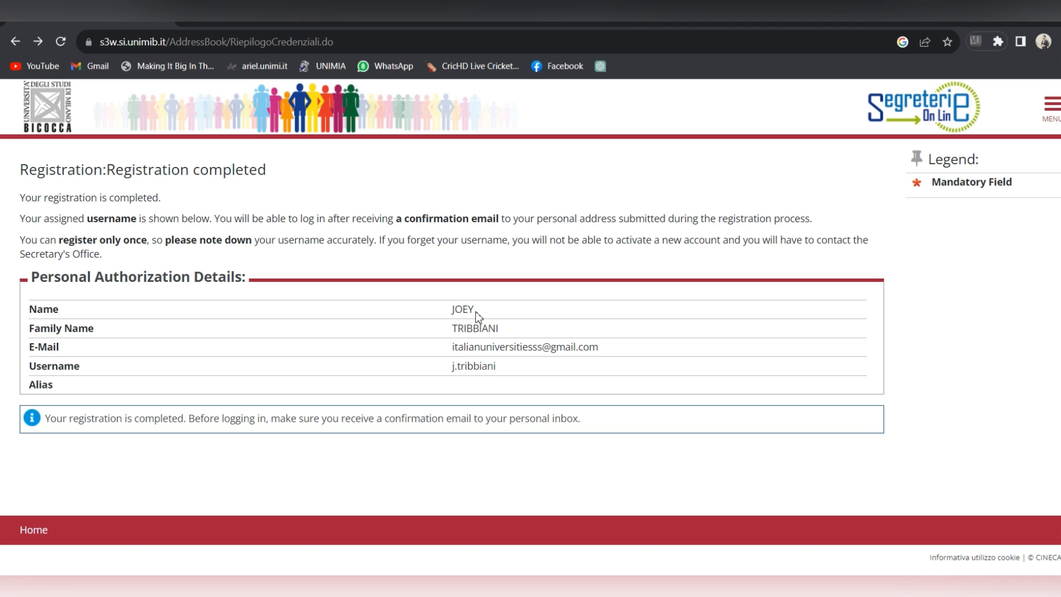
Step: Log in with the new campus username and account password
click(1053, 116)
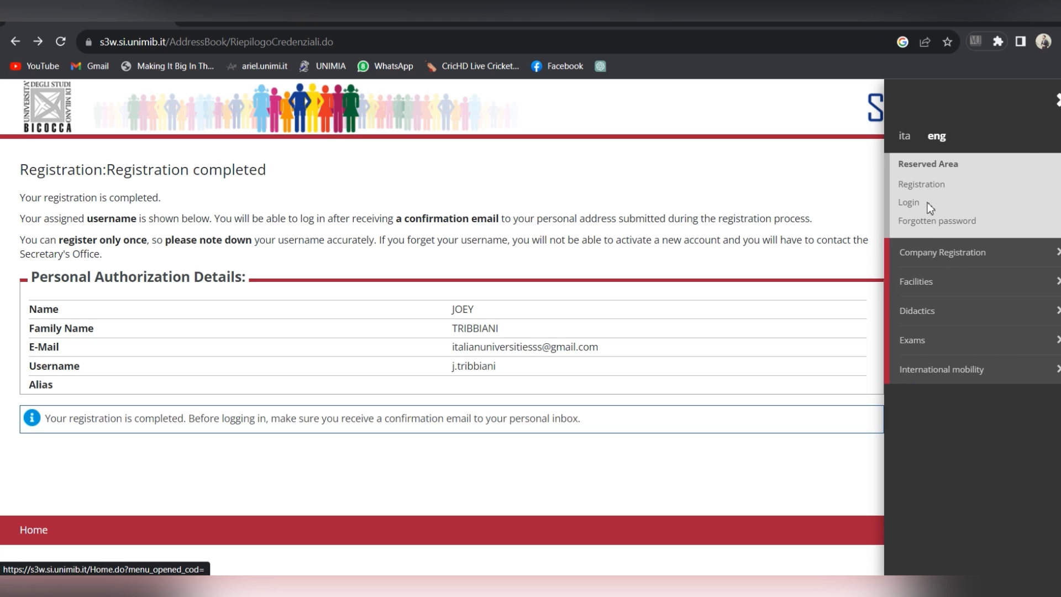
click(911, 206)
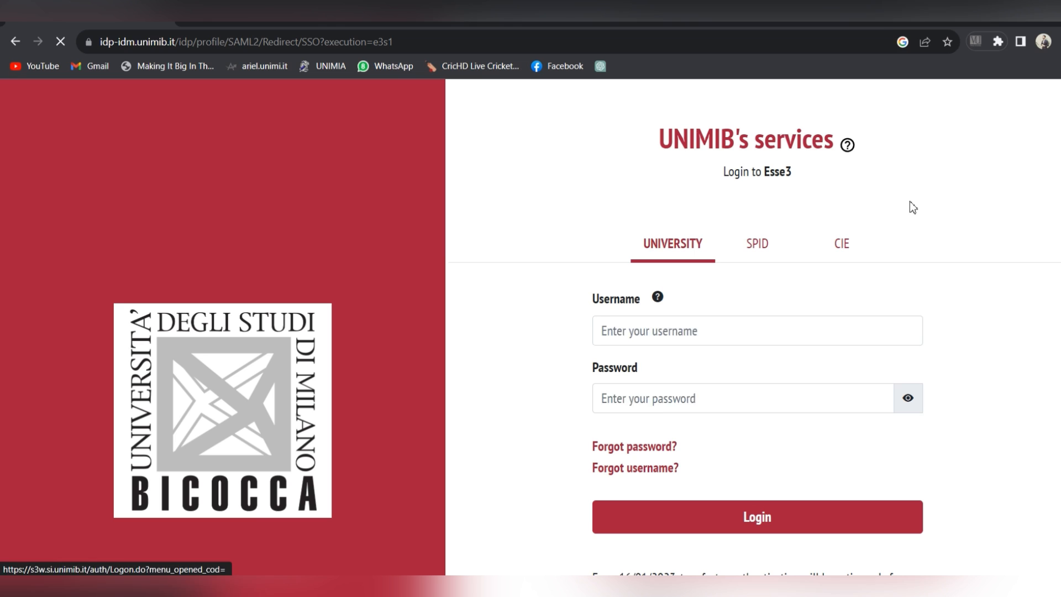
click(746, 330)
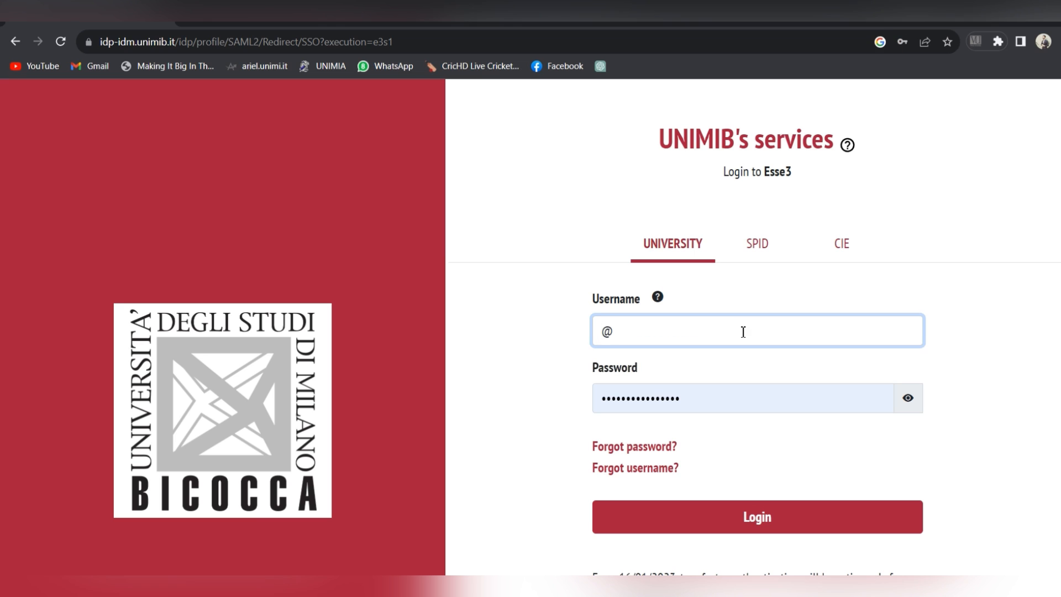
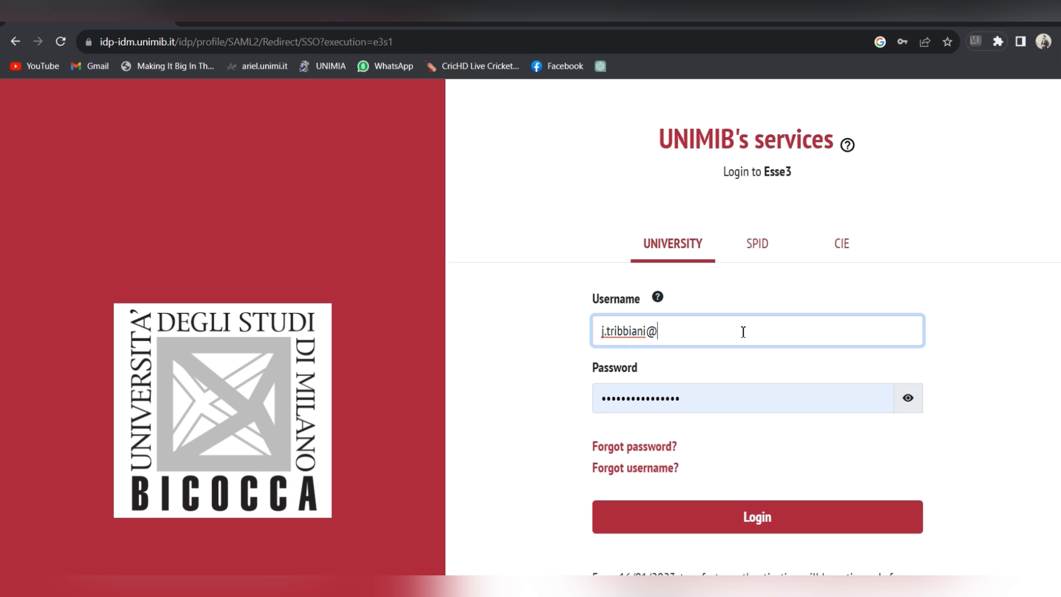
click(693, 411)
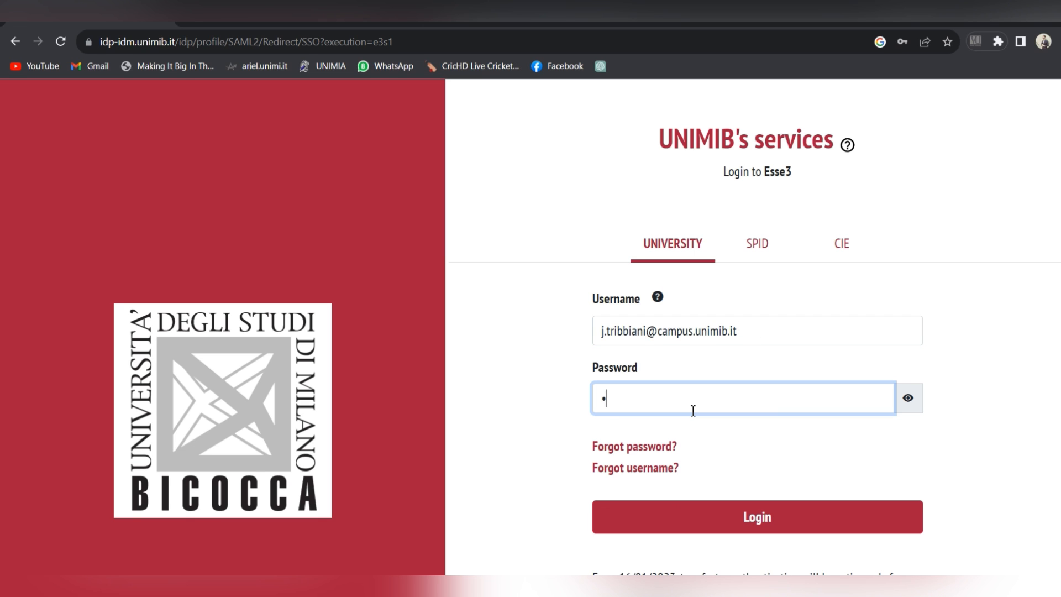
text(•••••••••••)
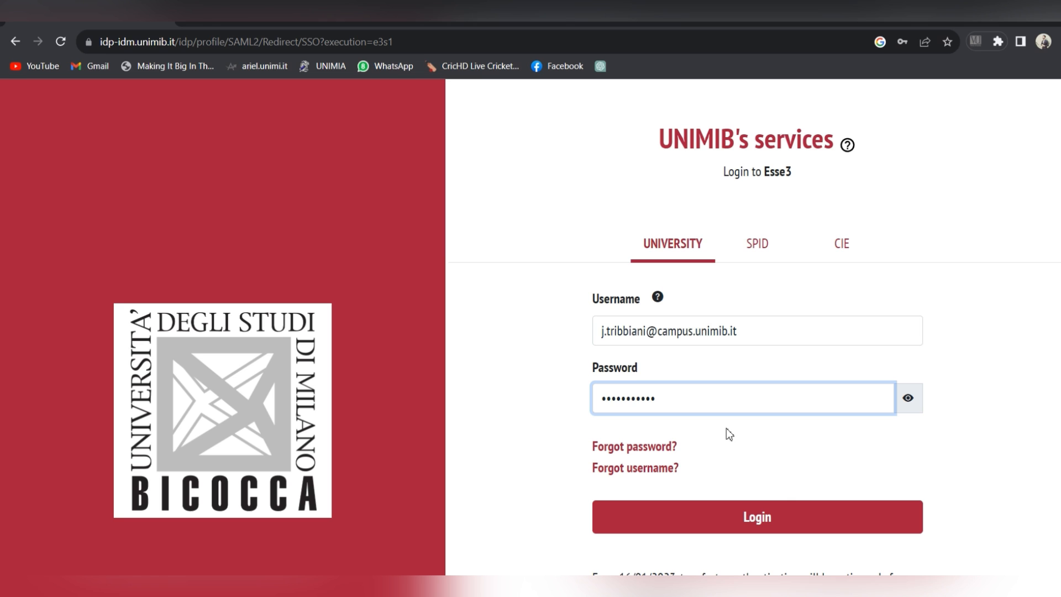
click(784, 515)
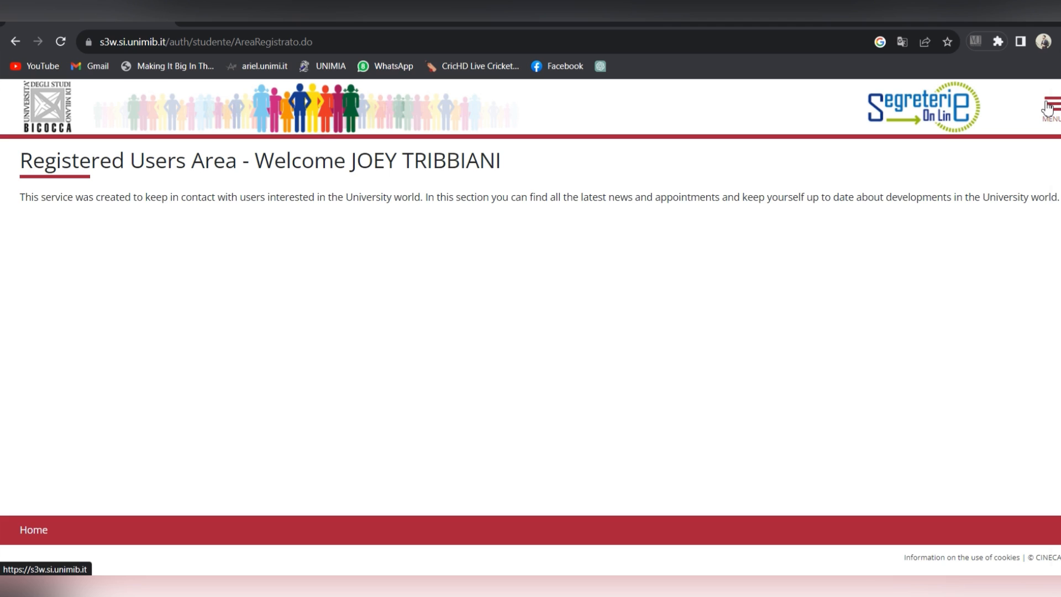
click(1049, 109)
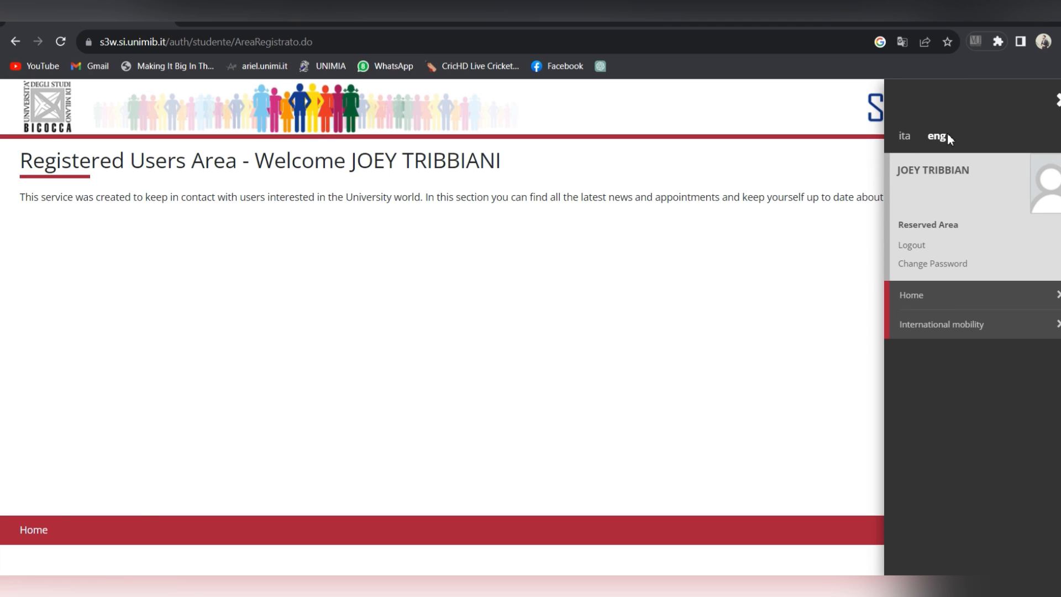
Step: Go to Evaluation test enrollment from the Home section of the side menu
click(971, 300)
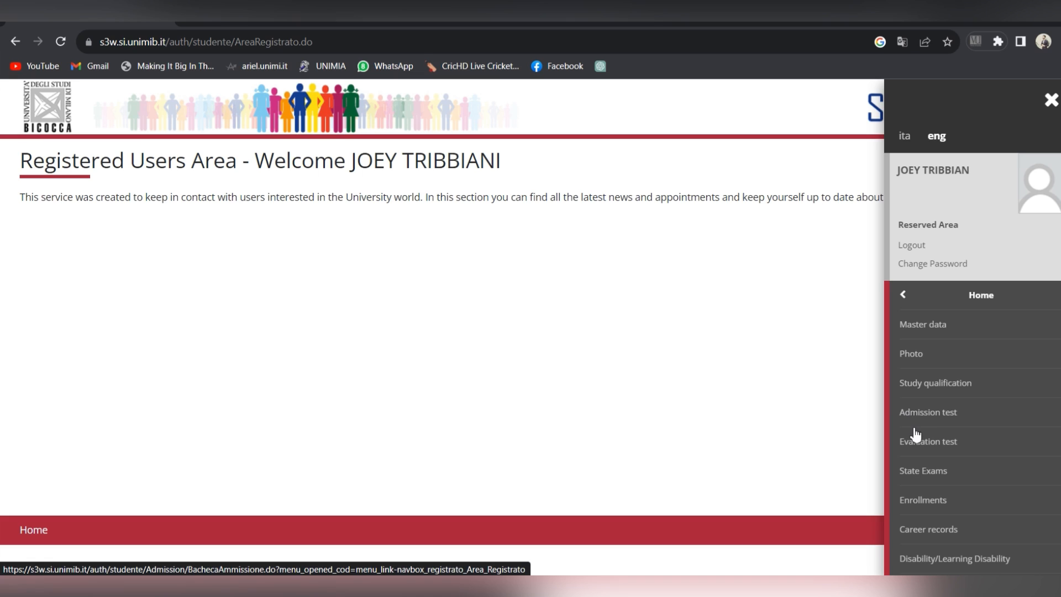
click(919, 449)
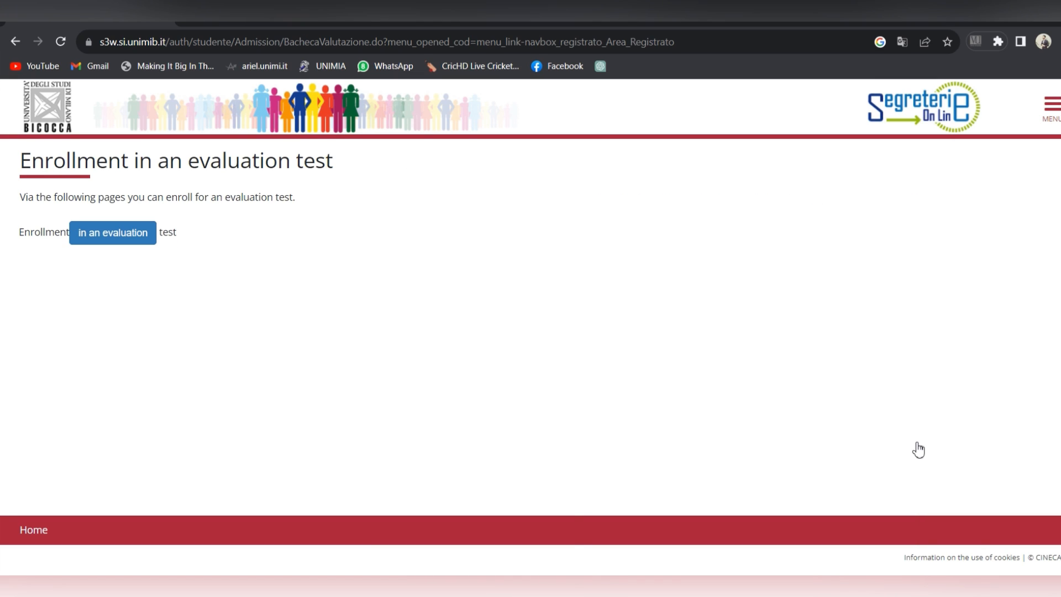
Step: Begin an evaluation-test enrollment, skip the ID photo notice, and choose the 2-year Masters Degree level
click(133, 237)
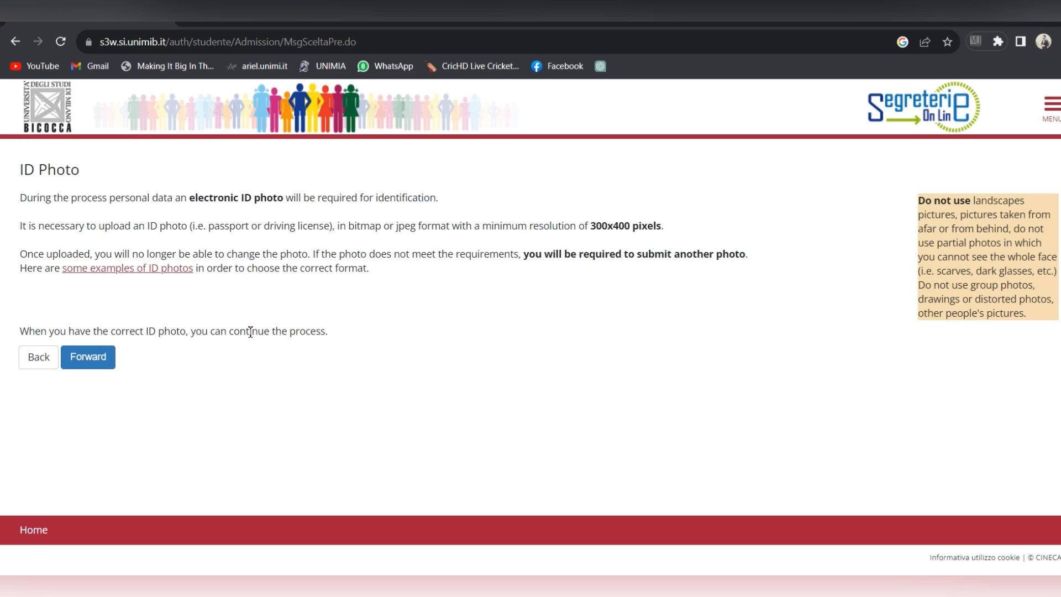
click(91, 366)
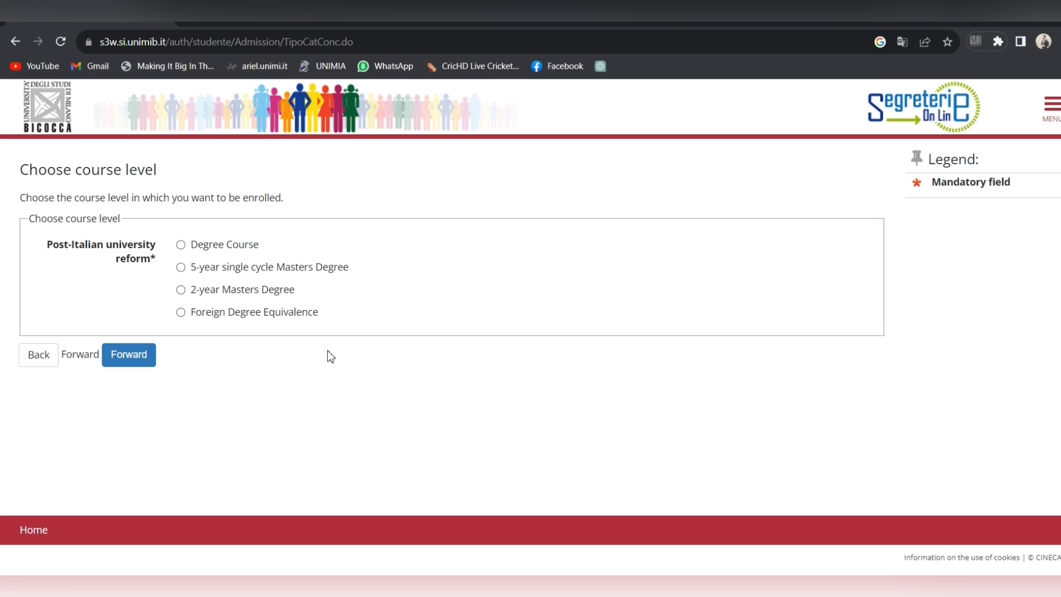
click(183, 292)
click(155, 360)
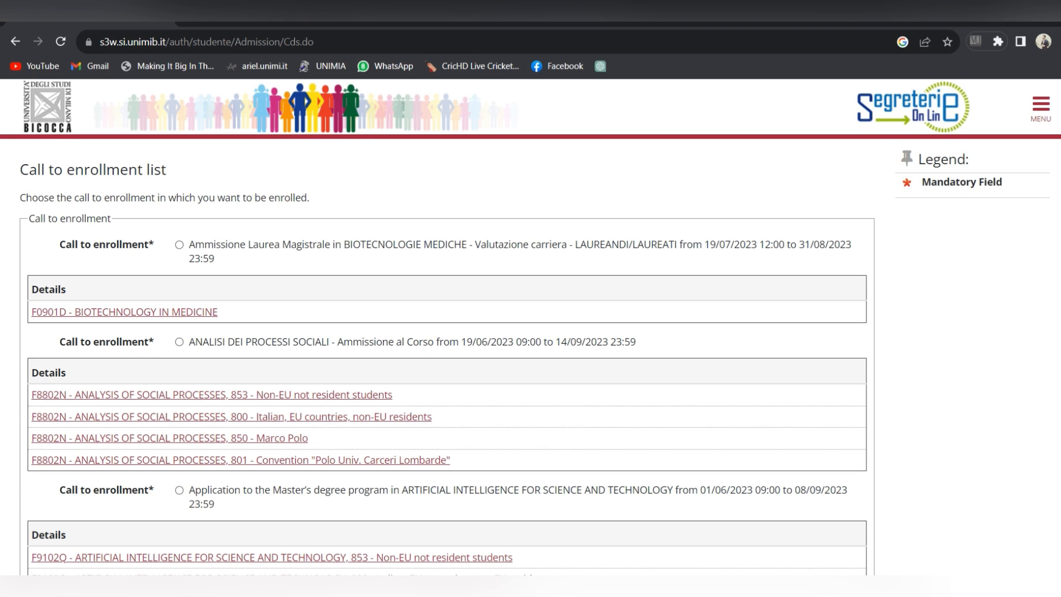
Step: Select the Artificial Intelligence for Science and Technology call (01/06/2023–08/09/2023)
scroll(443, 332, down, 4)
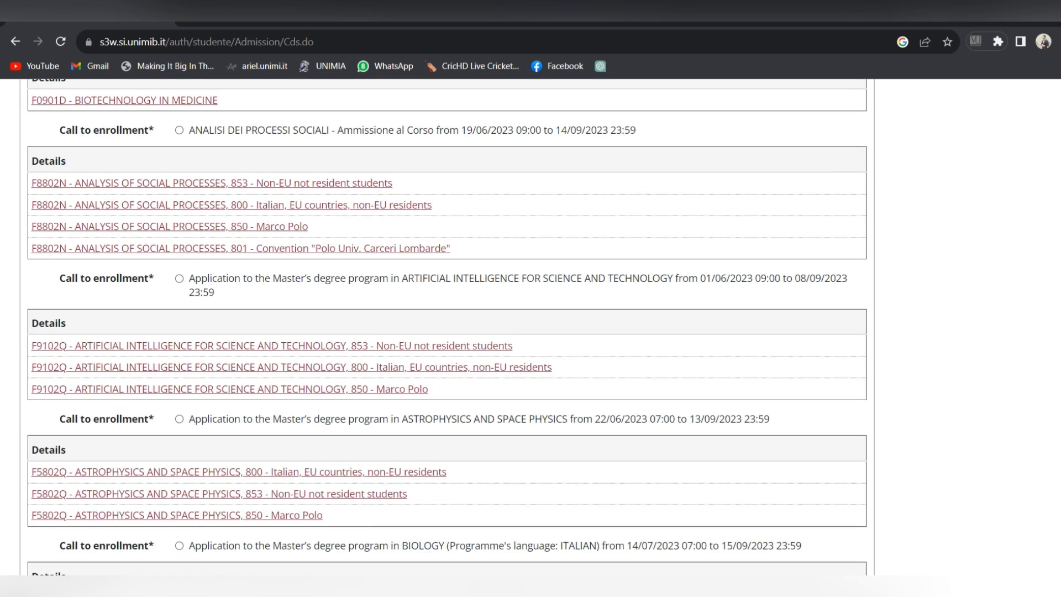
click(179, 279)
scroll(949, 223, down, 2)
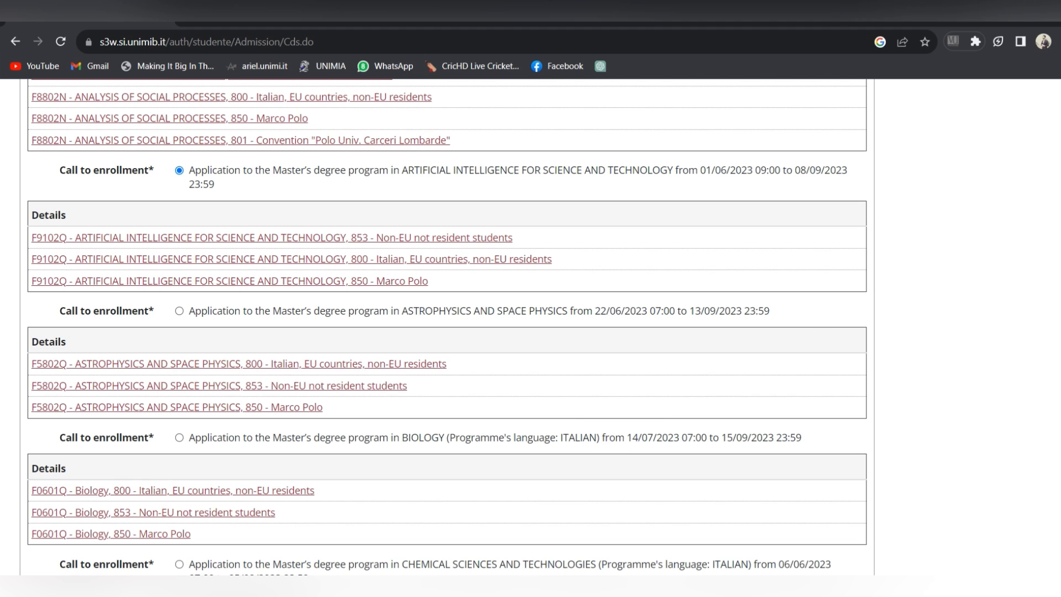
scroll(434, 337, down, 8)
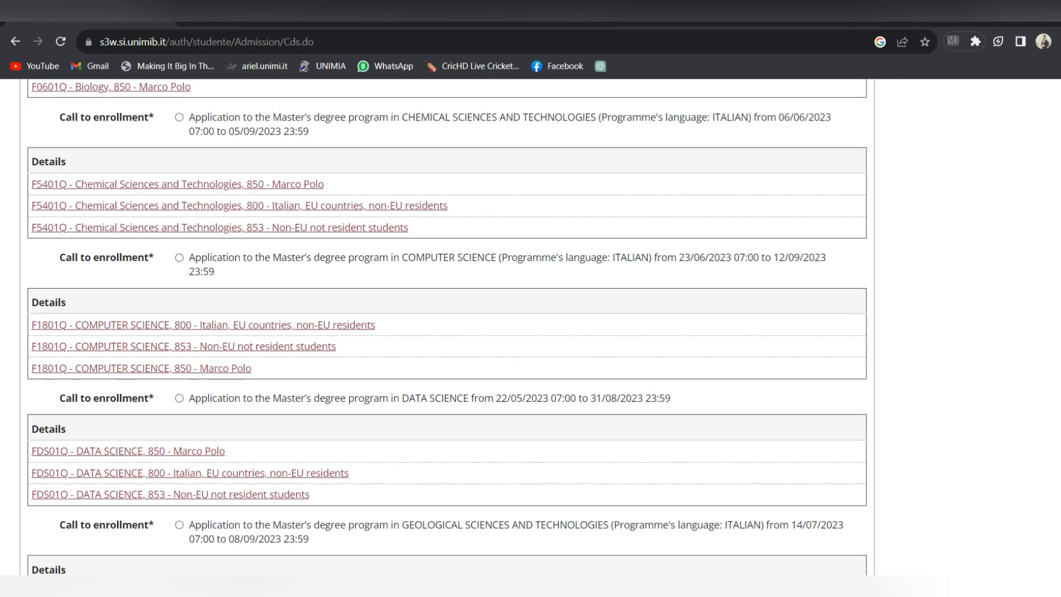
scroll(434, 337, up, 1)
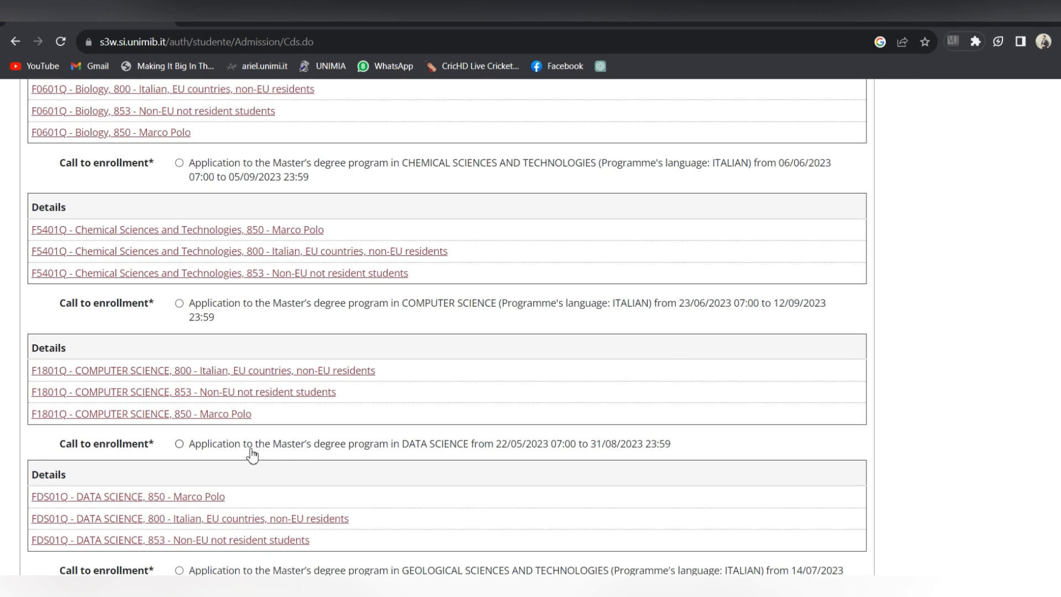
scroll(447, 326, down, 15)
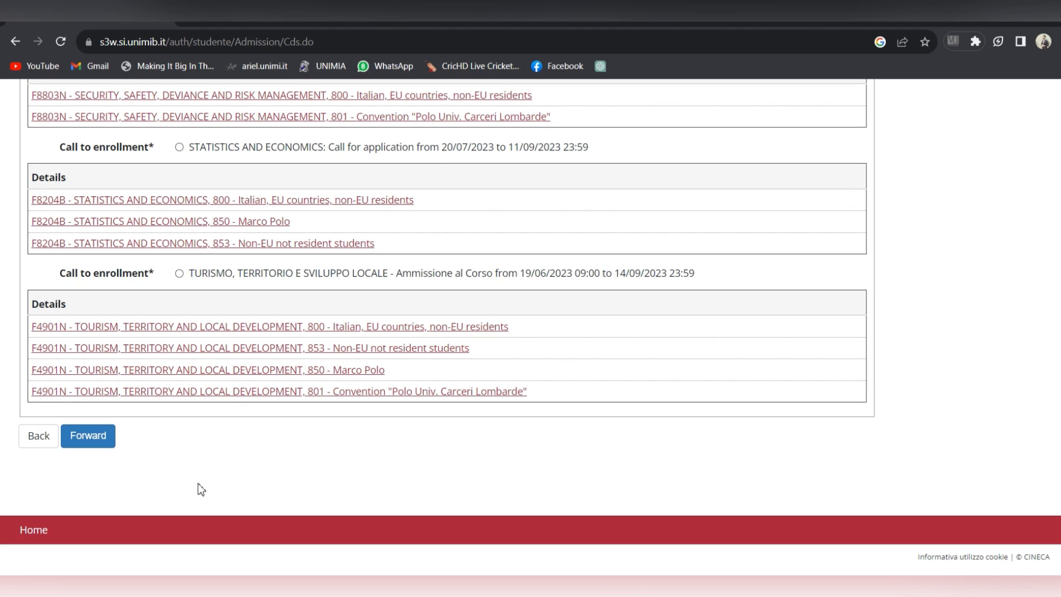
Step: Confirm the Artificial Intelligence call summary and the displayed personal data
click(101, 434)
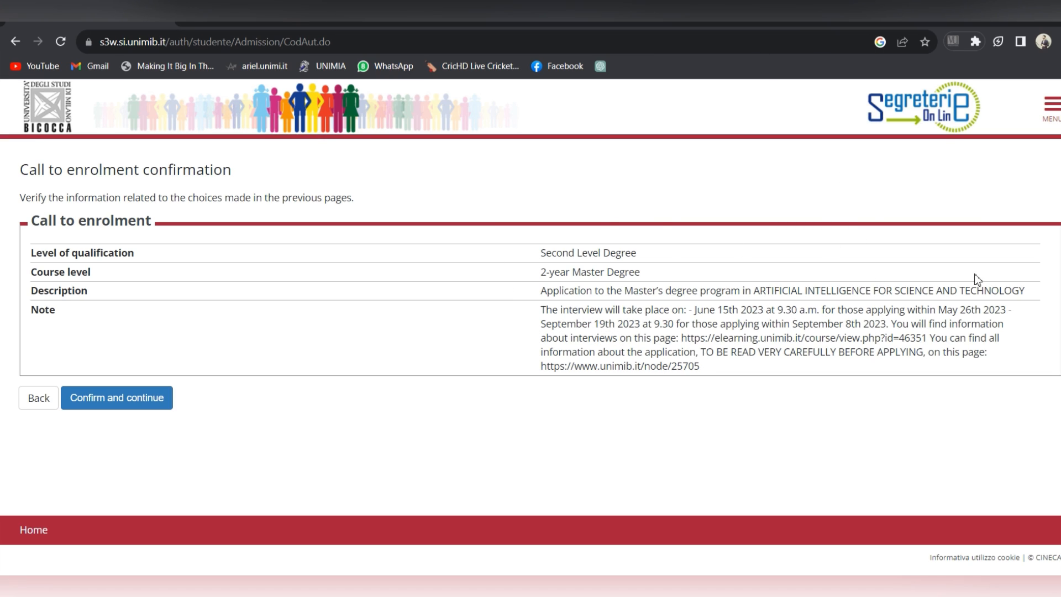
click(165, 409)
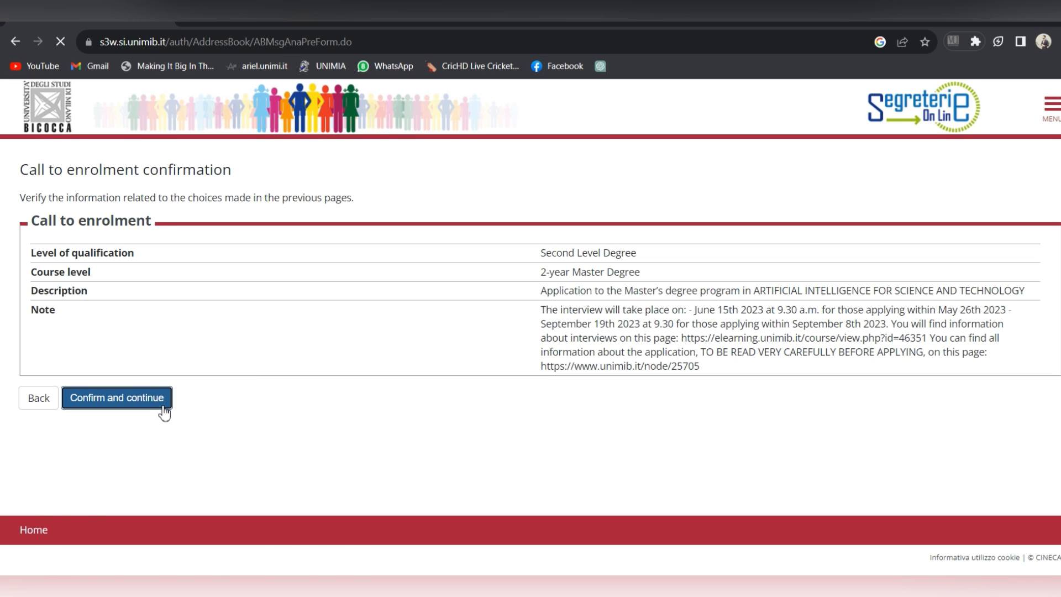
scroll(701, 211, down, 1)
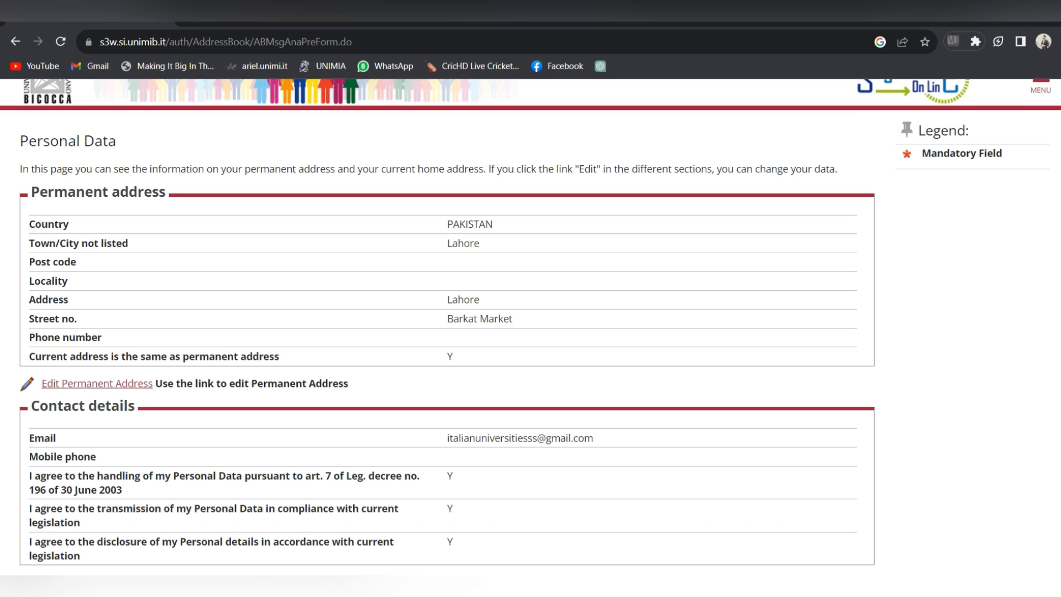
scroll(679, 320, down, 2)
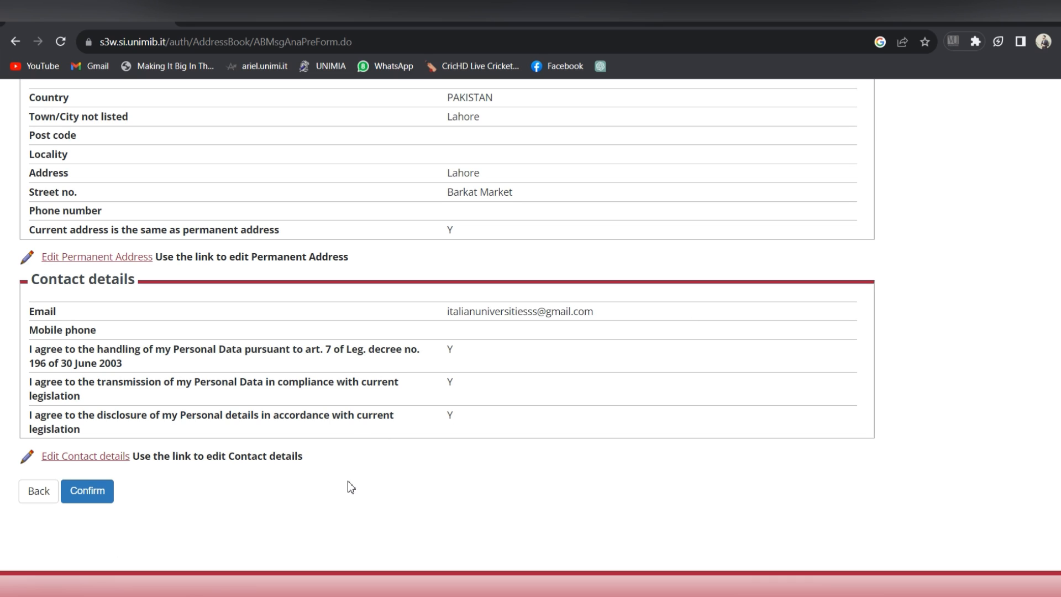
click(87, 491)
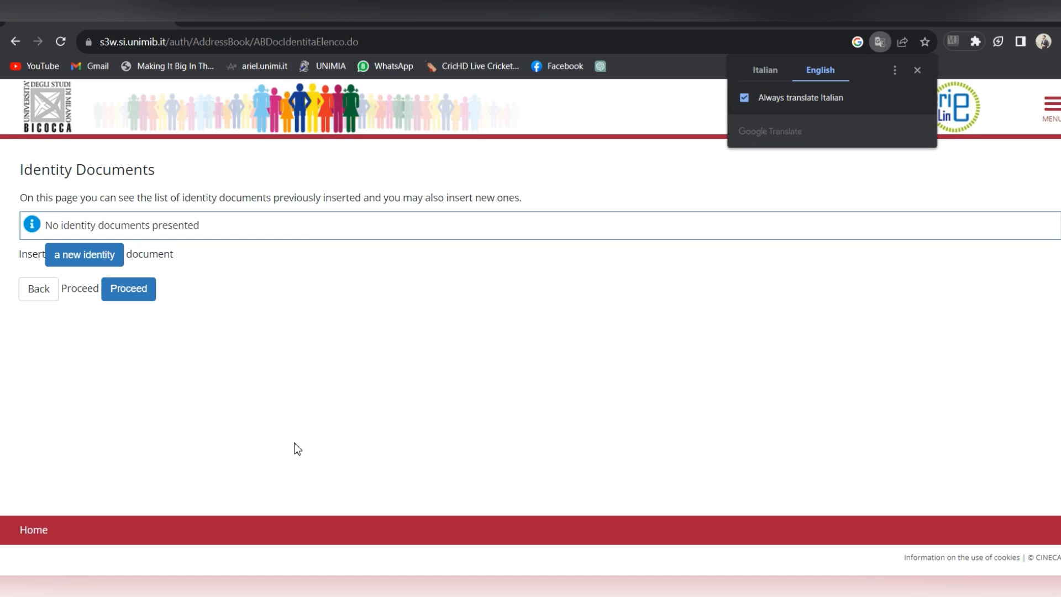
Step: Add a new Passports identity document and enter the passport number
click(100, 262)
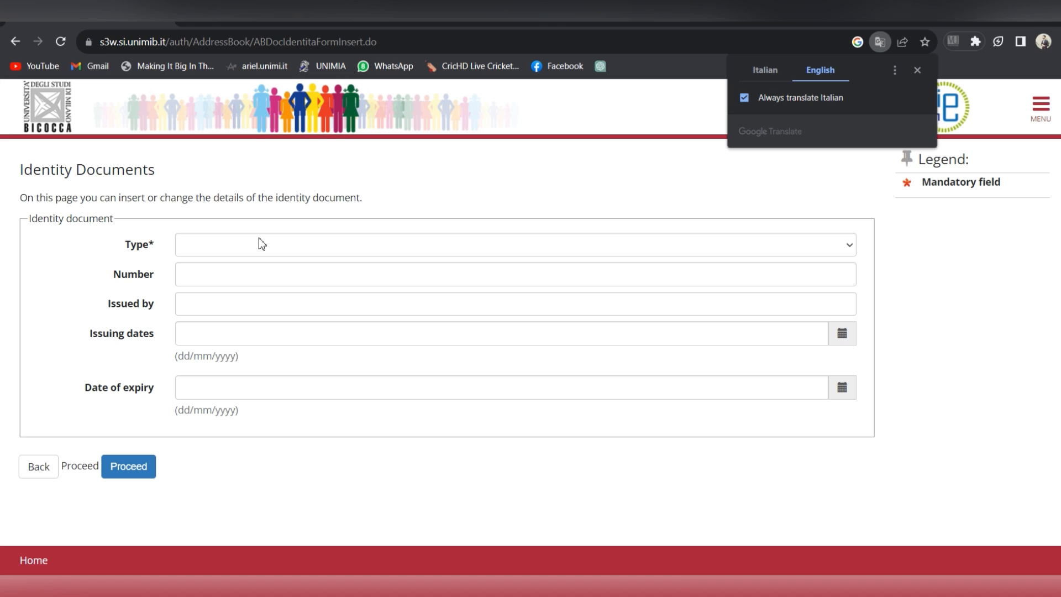
click(267, 247)
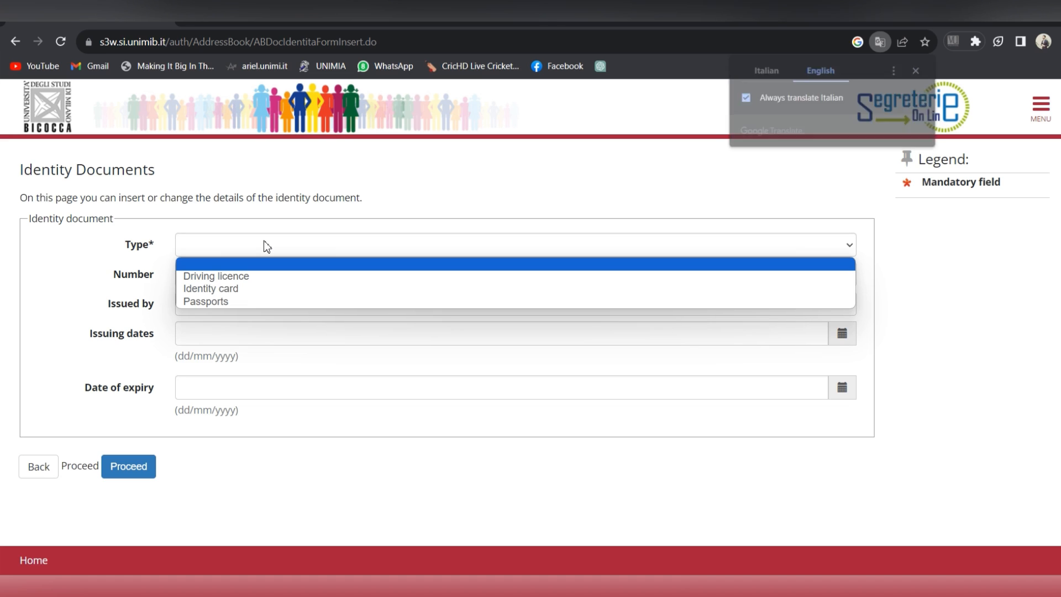
click(249, 311)
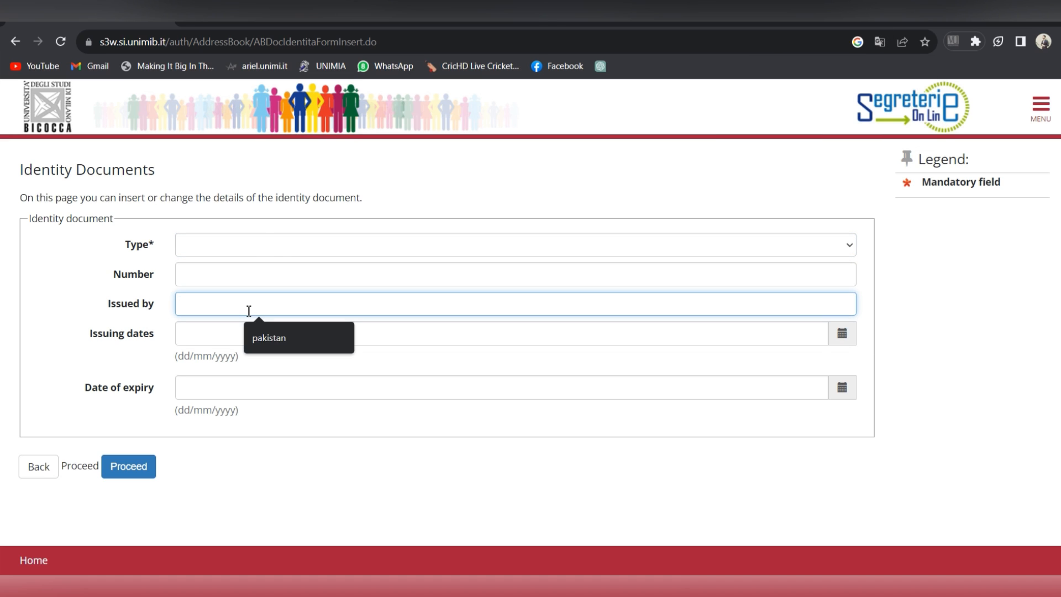
click(274, 247)
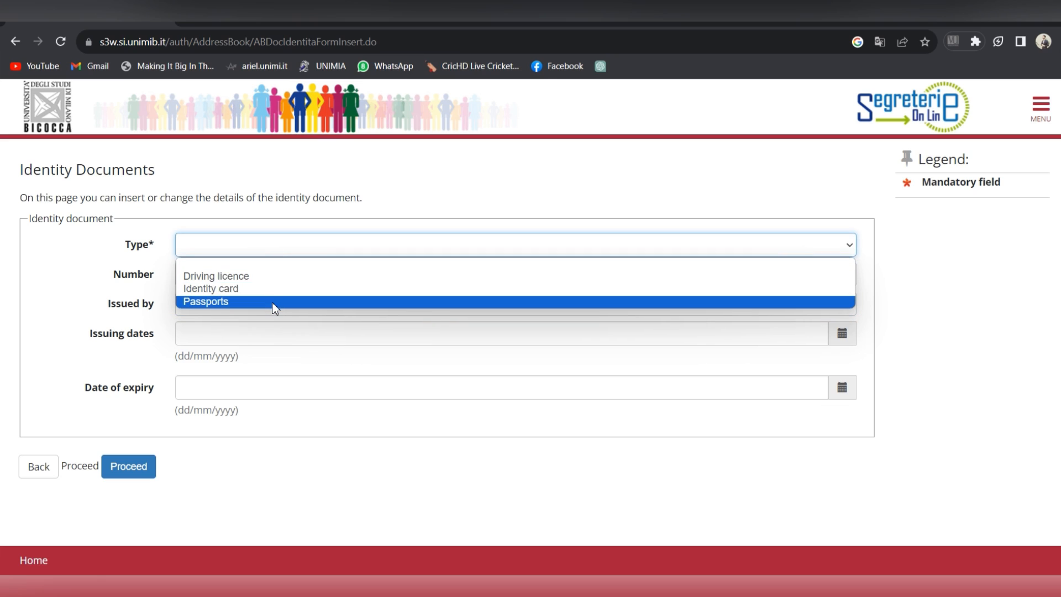
click(272, 302)
click(271, 278)
text(124)
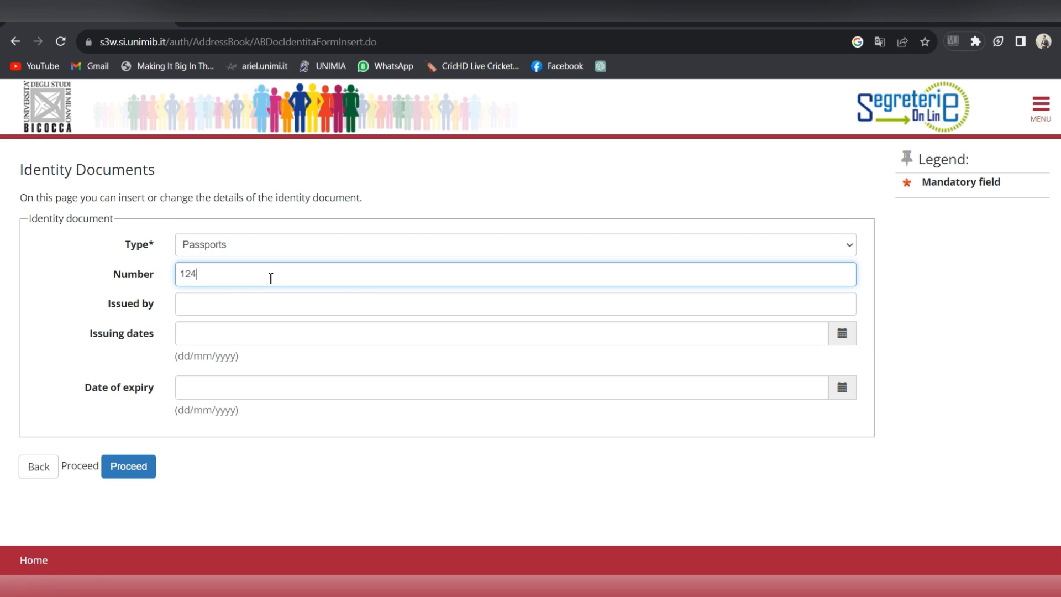
text(23346dsa)
key(BackSpace)
key(Right)
key(Right)
key(Right)
key(Right)
key(Right)
key(Right)
key(Right)
key(BackSpace)
Step: Set the issuing authority to pakistan and the issue date to 01/01/2023
click(275, 305)
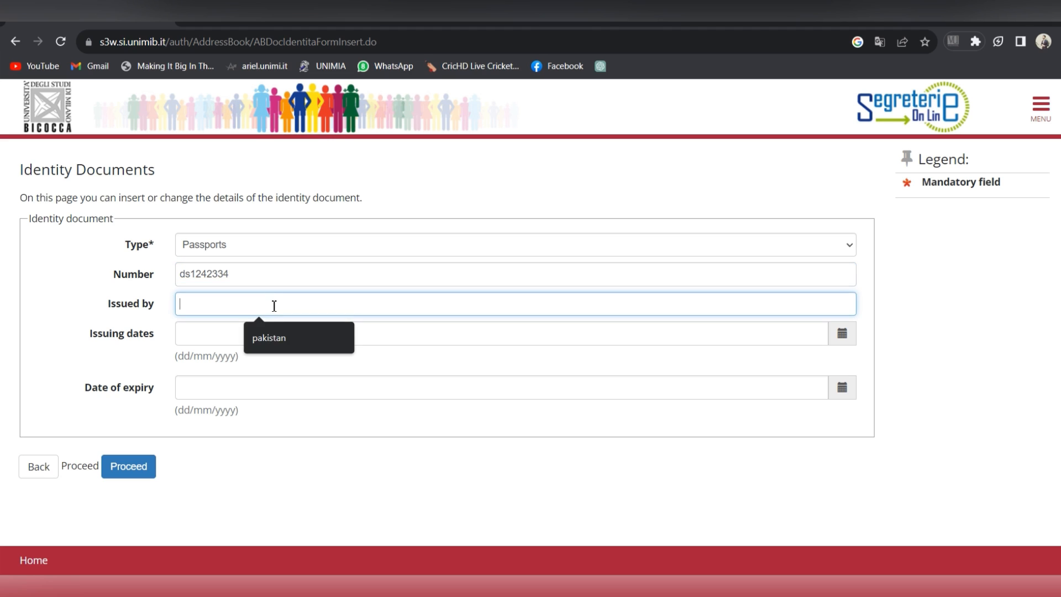
click(276, 334)
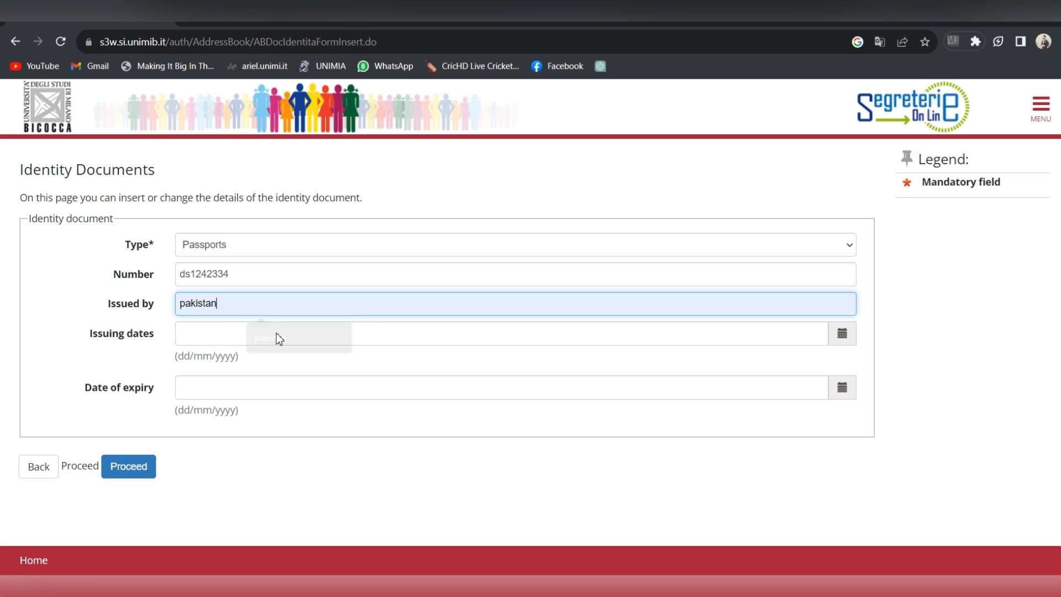
click(288, 334)
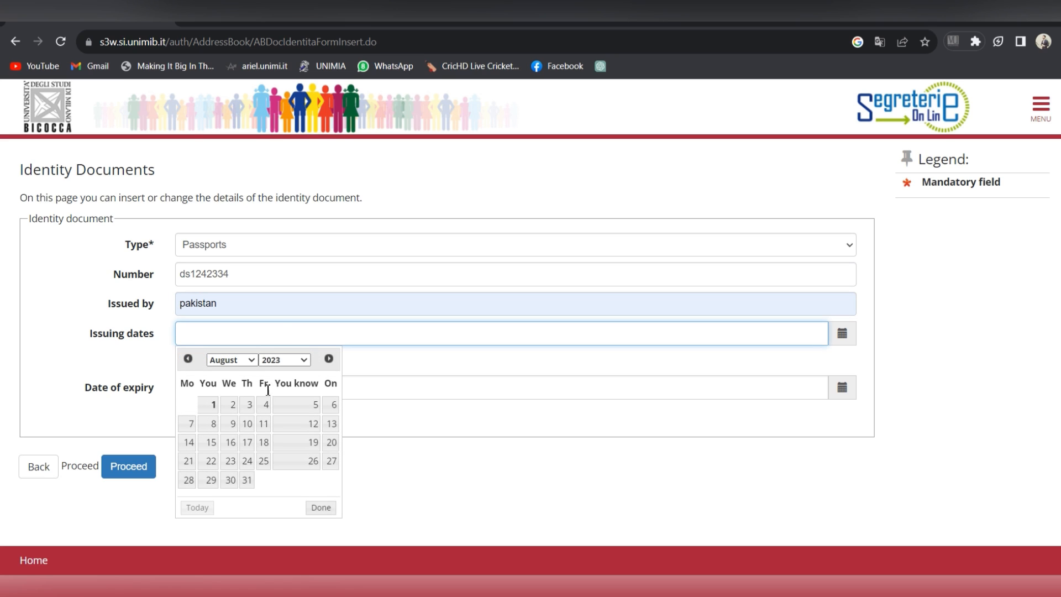
click(251, 361)
click(223, 373)
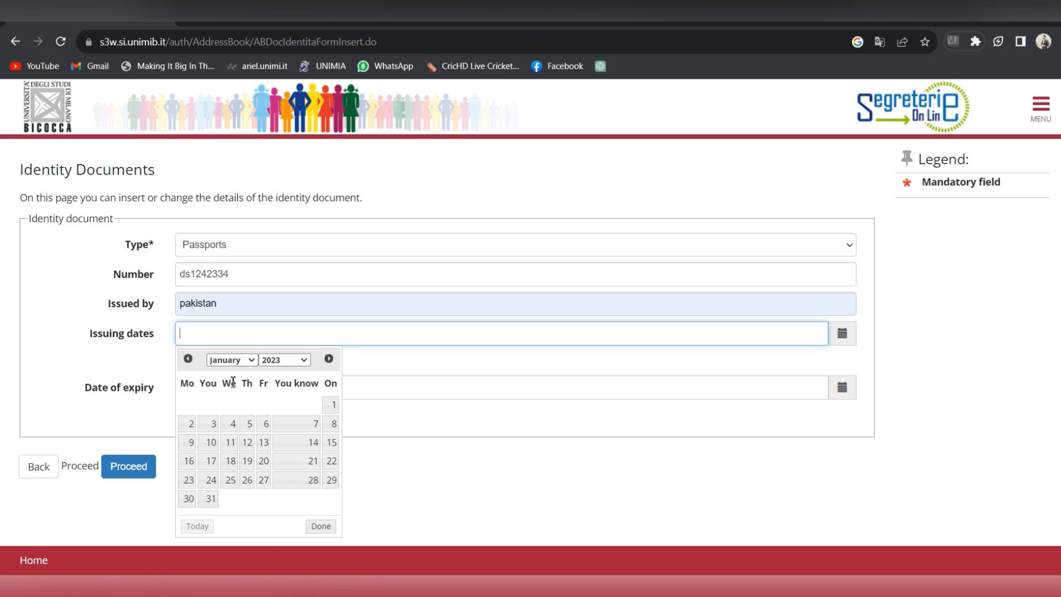
click(331, 405)
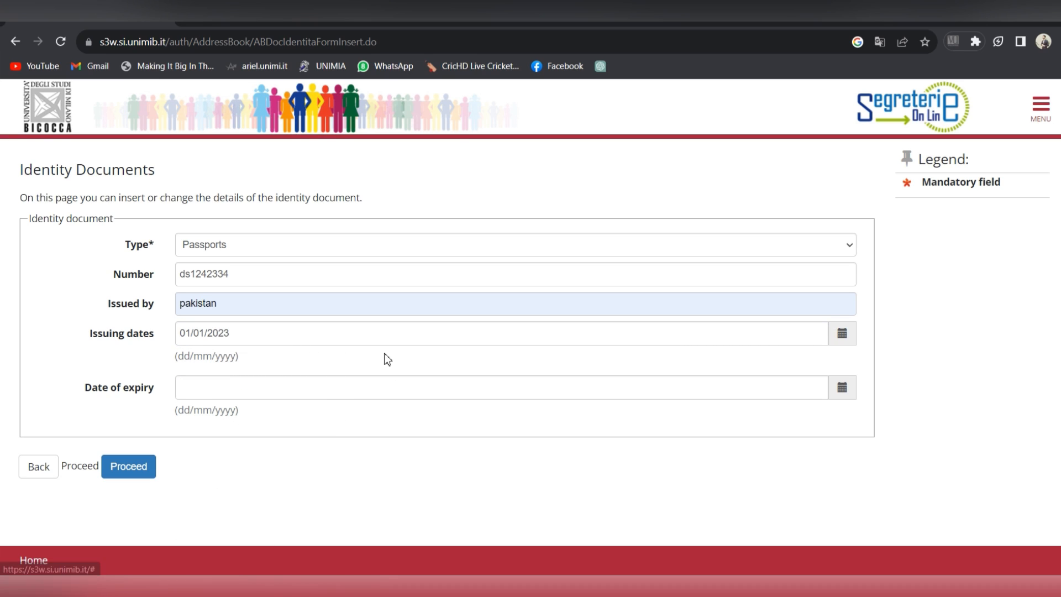
Step: Set the expiry date to 01/08/2028 and submit the passport details
click(405, 387)
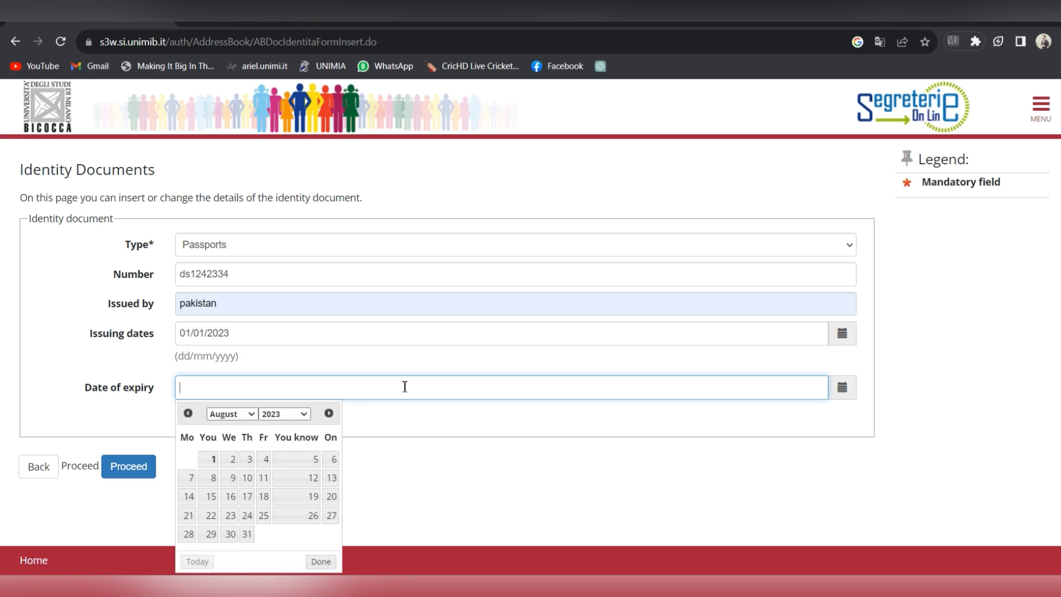
click(304, 416)
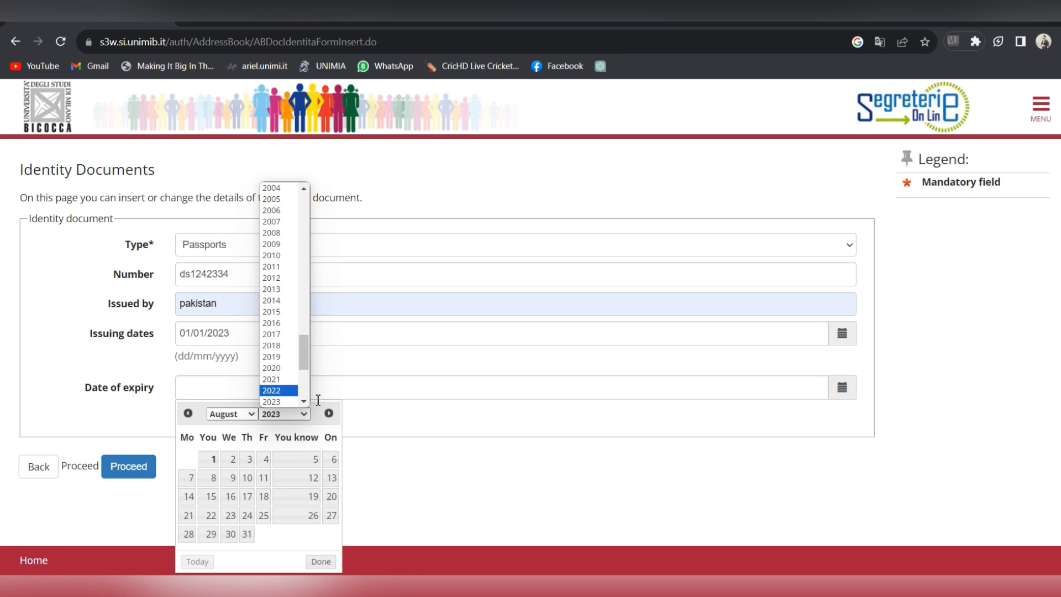
click(304, 401)
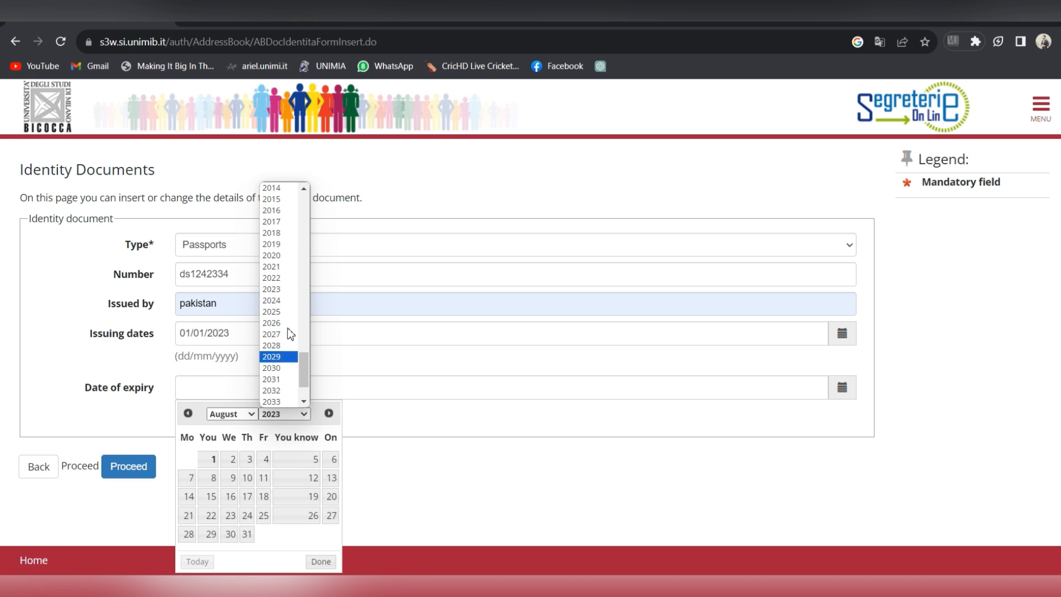
click(289, 346)
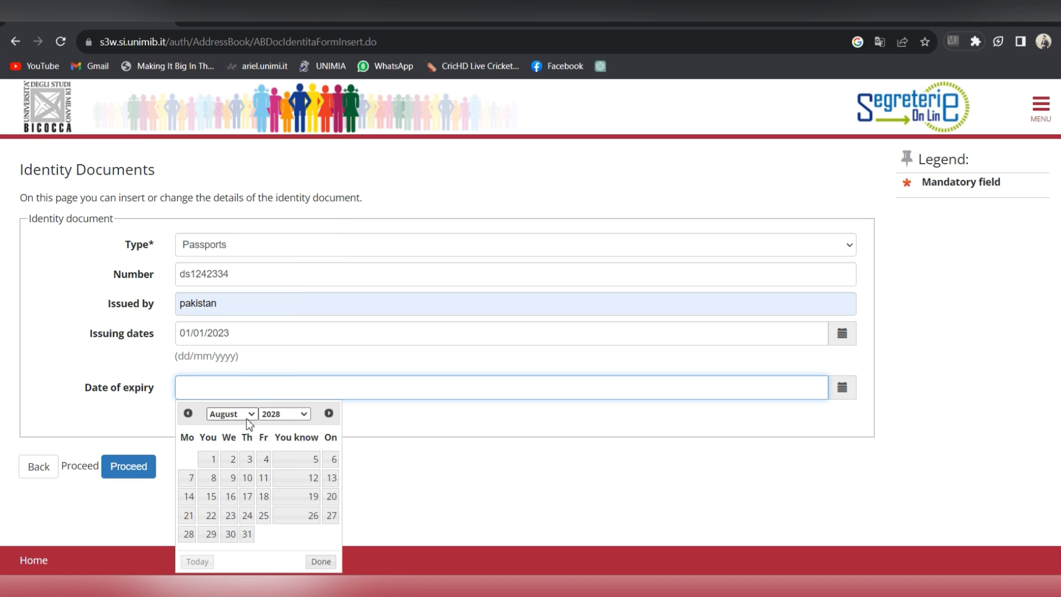
click(209, 461)
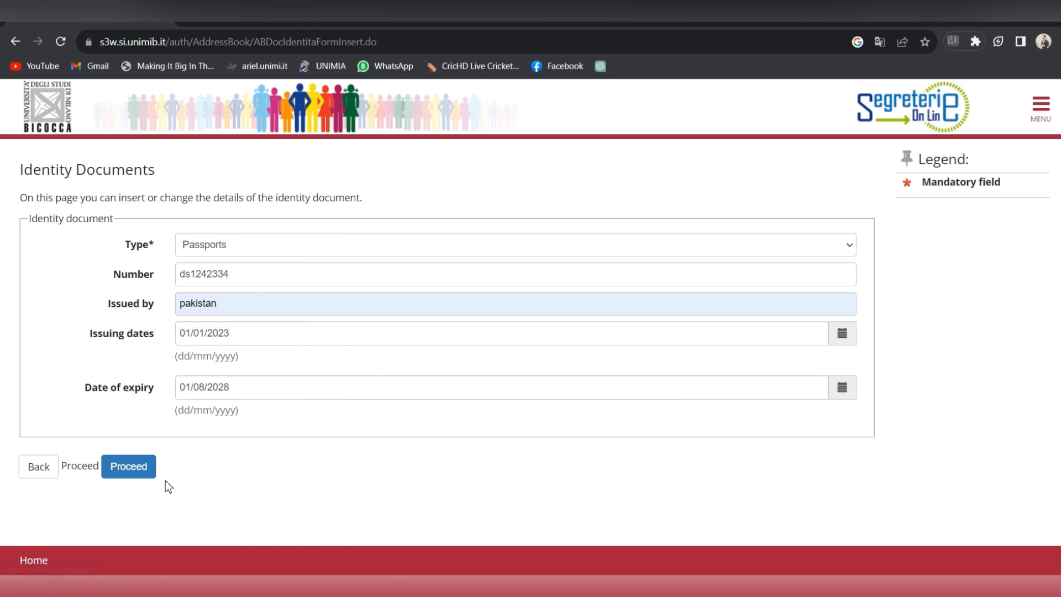
click(153, 473)
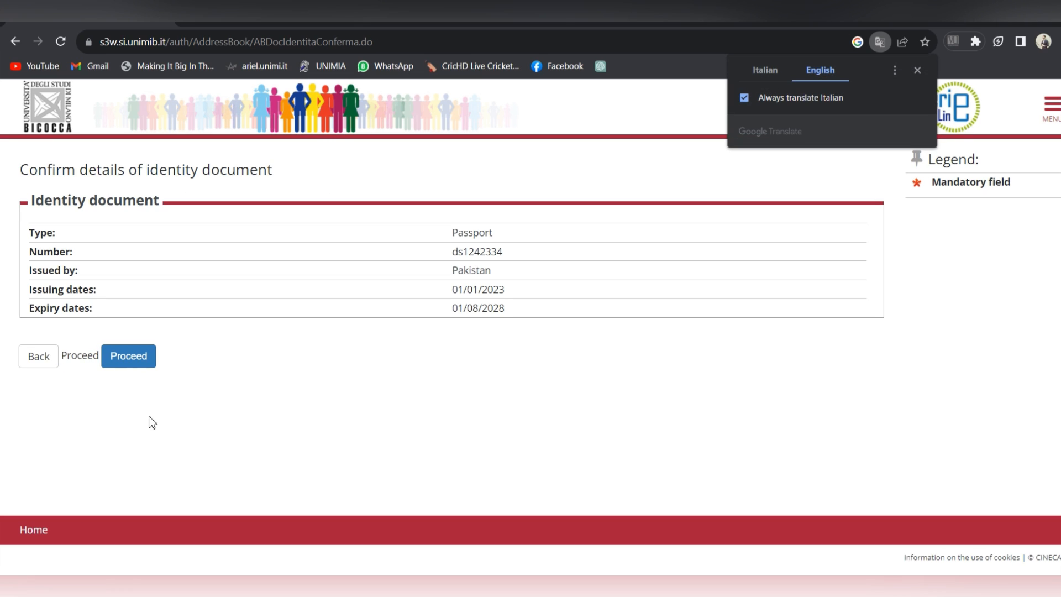
Step: Confirm the passport details and start an attachment with type 'asdfasd' and description 'sdfsdf'
click(135, 358)
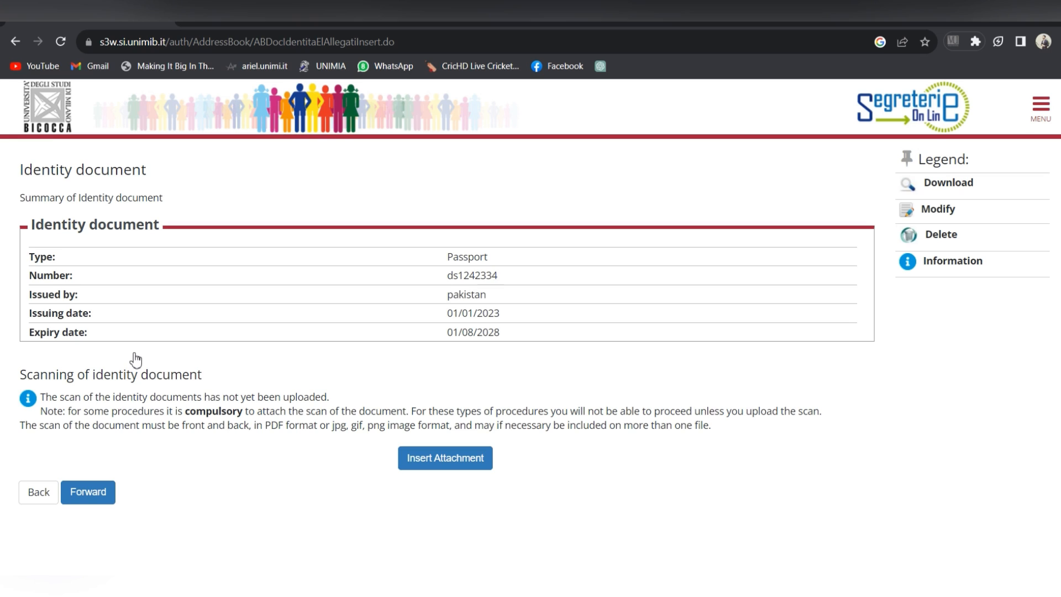
click(466, 467)
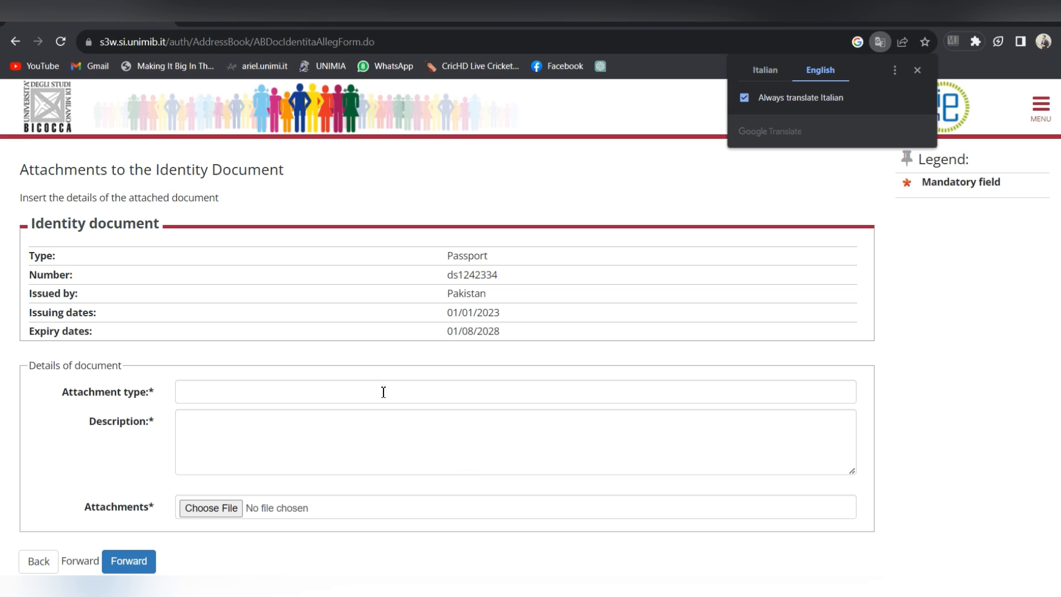
click(384, 392)
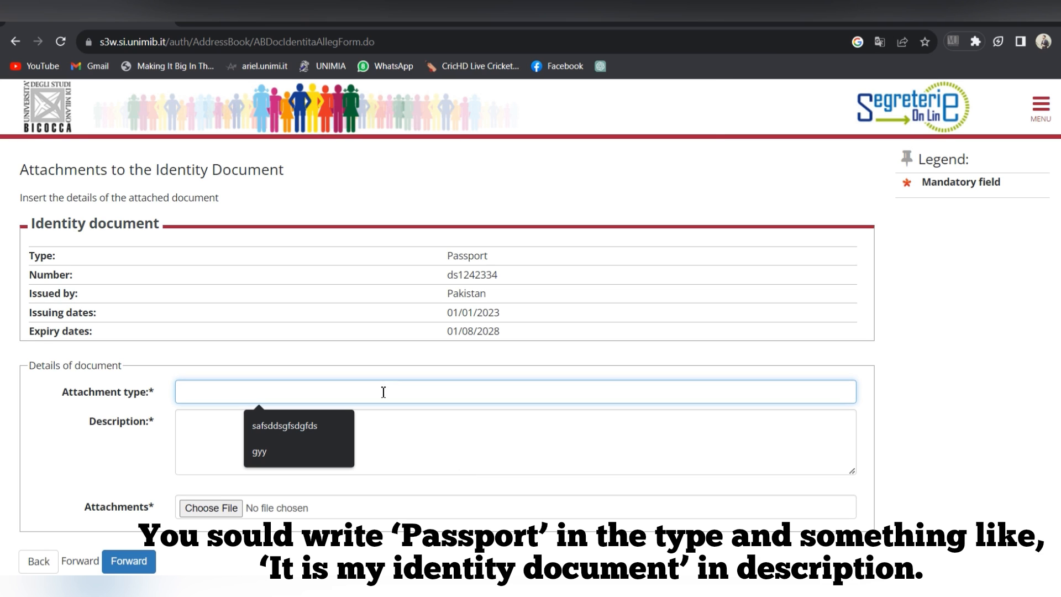
text(asdfasd)
click(366, 430)
text(sdfsdf)
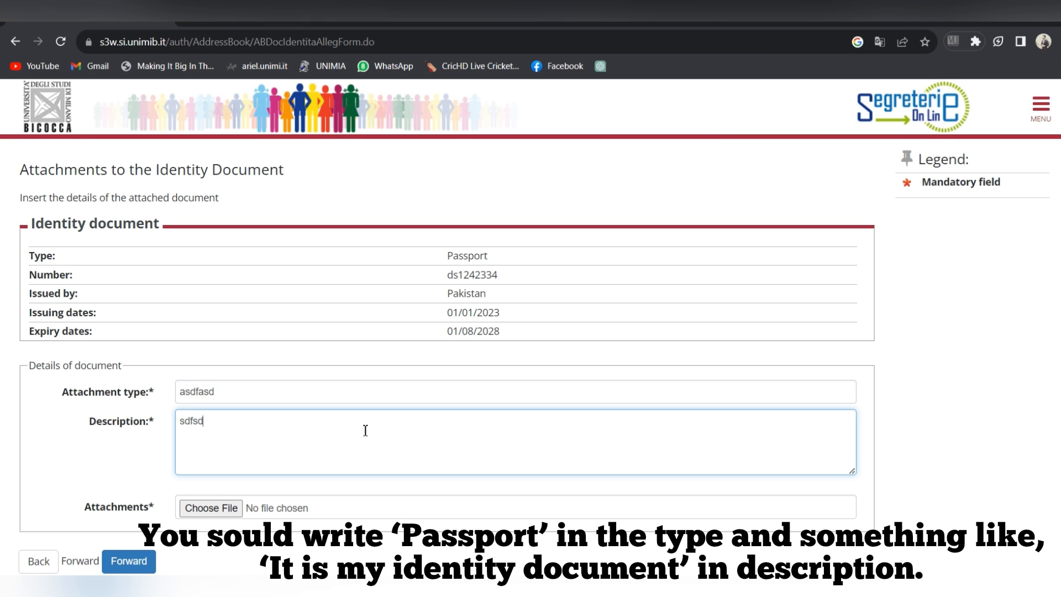
Step: Attach image00001.jpeg as the passport scan, save it, and continue past the summary
click(204, 512)
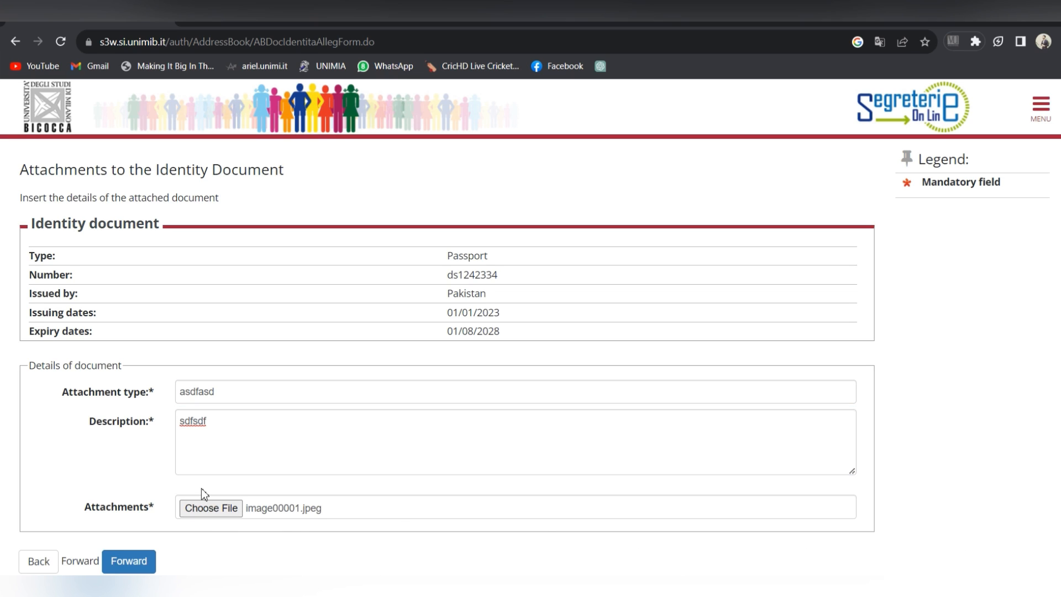
click(211, 509)
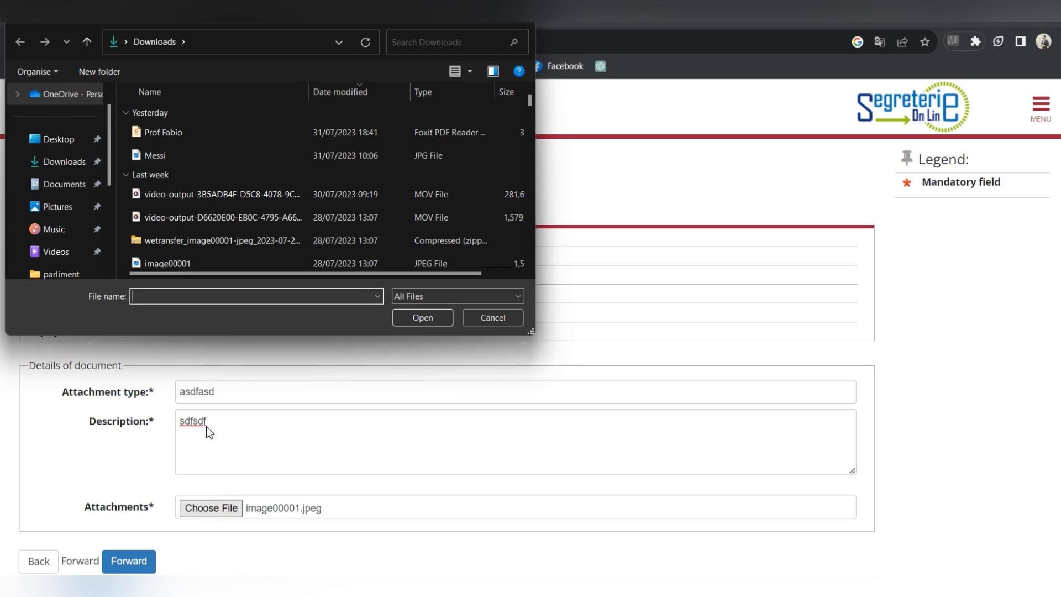
double_click(232, 261)
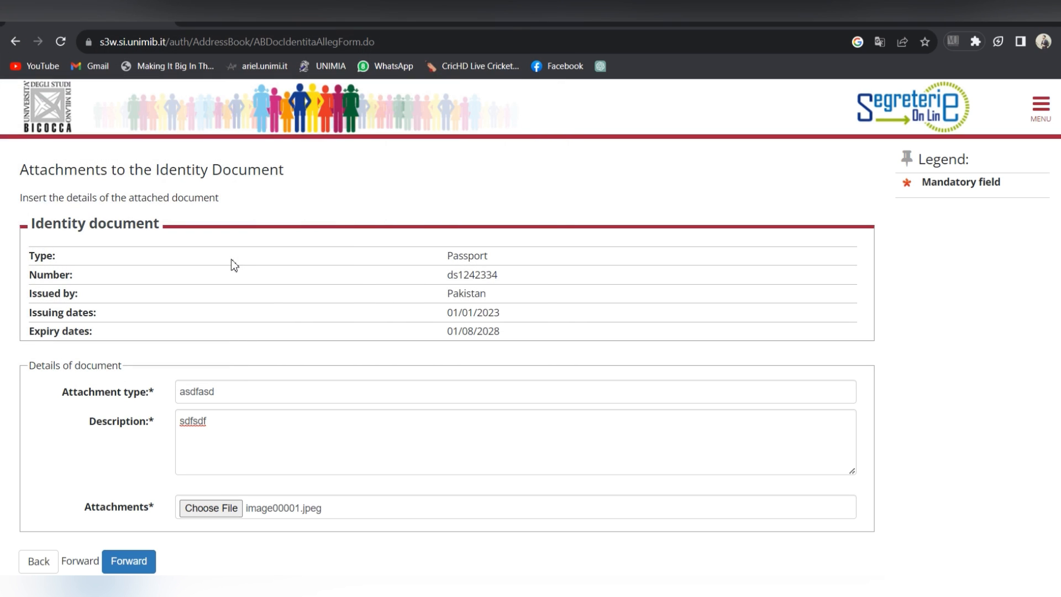
click(137, 562)
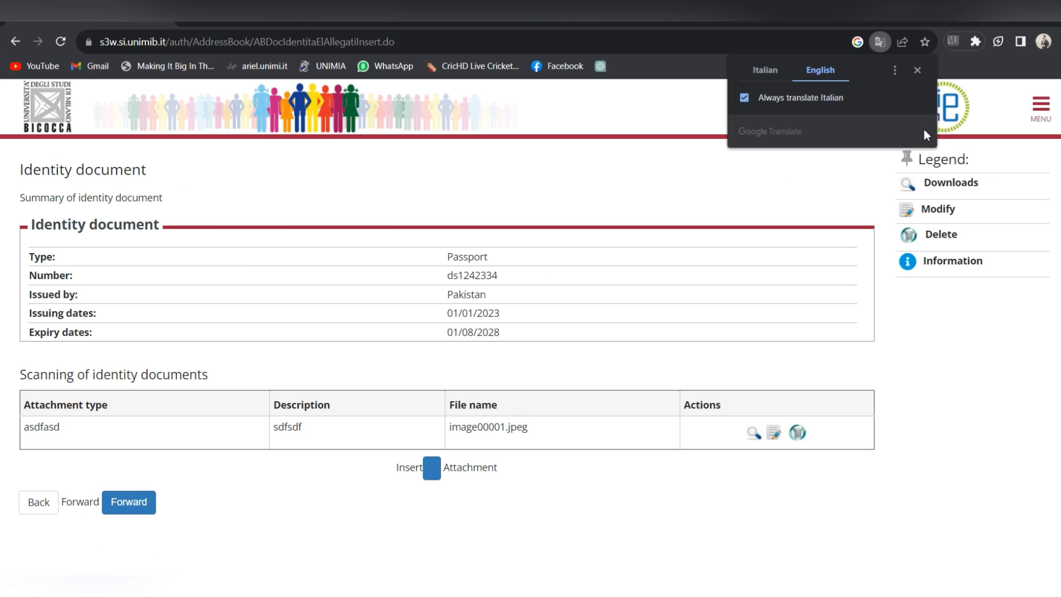
click(918, 70)
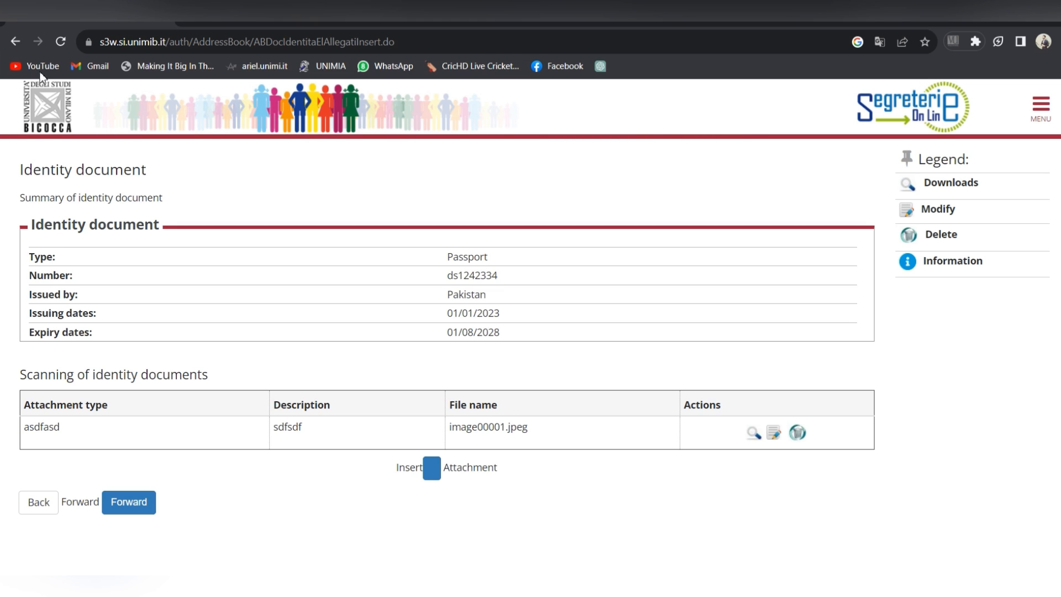
click(147, 513)
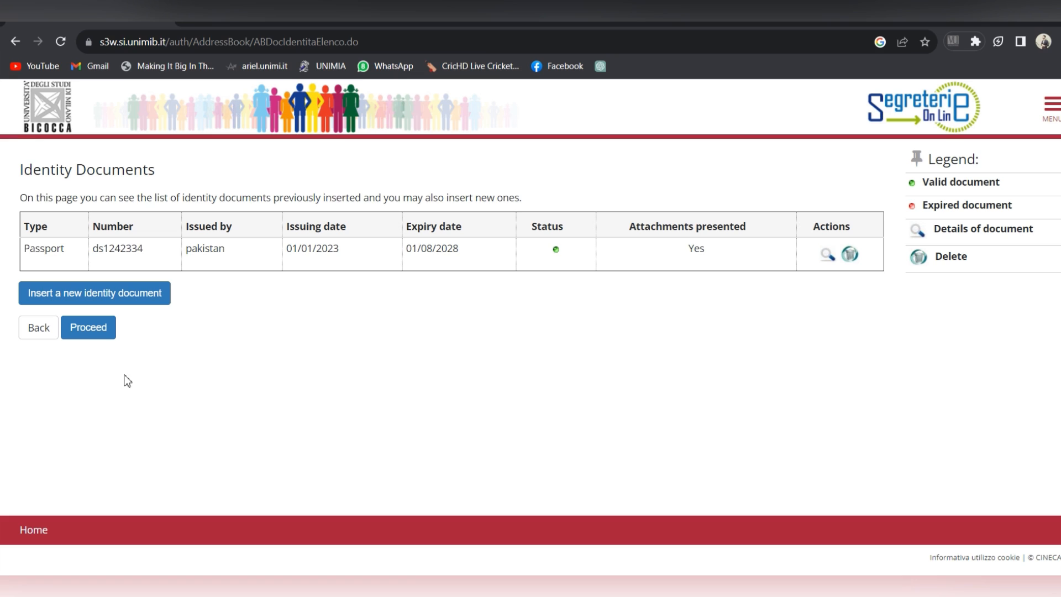
Step: Upload the portrait Messi.jpg as the ID photo and continue
click(102, 338)
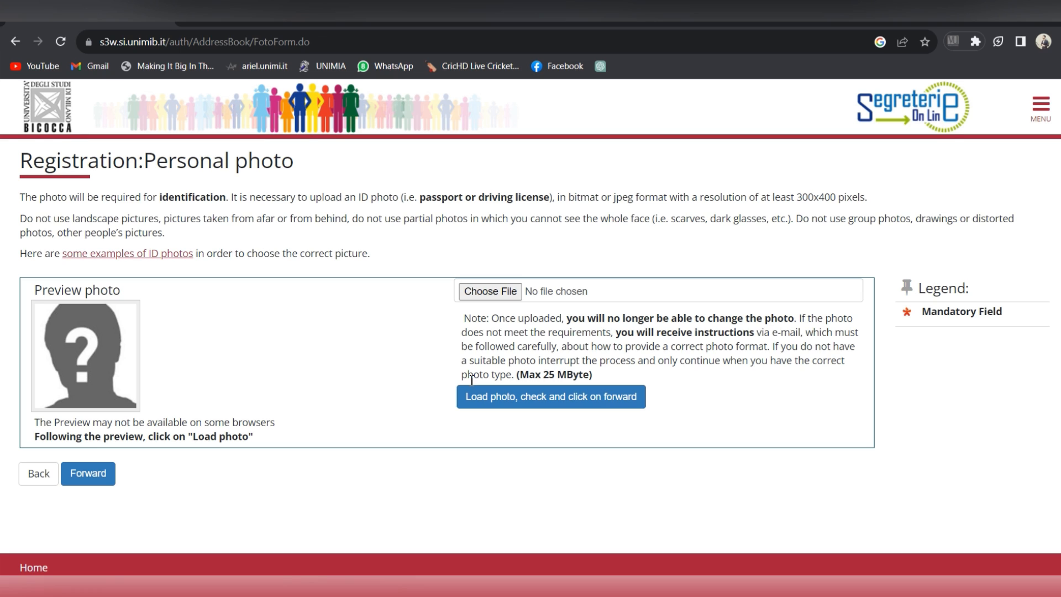
click(471, 294)
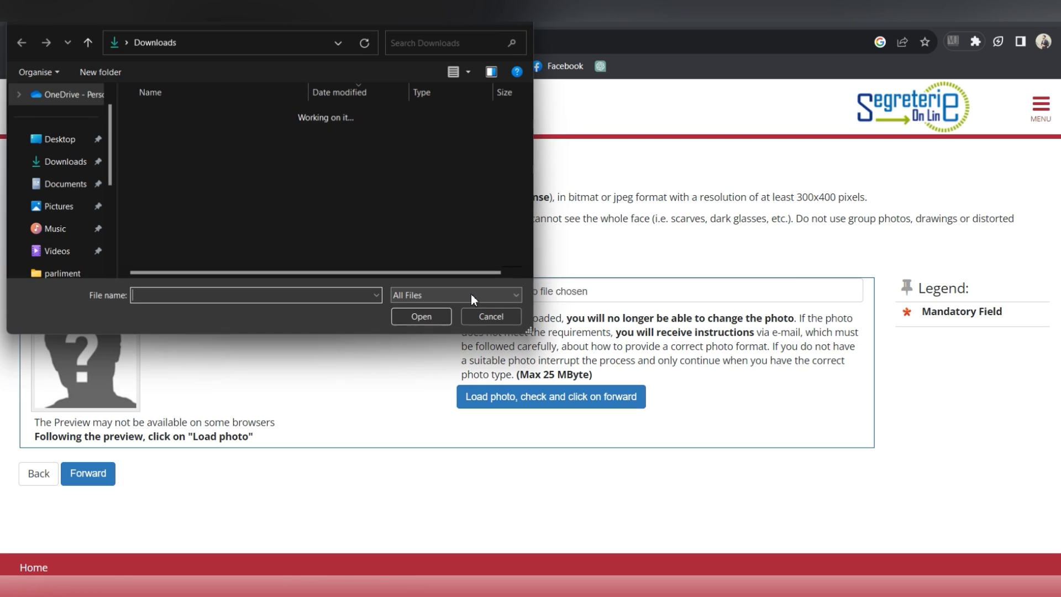
double_click(274, 159)
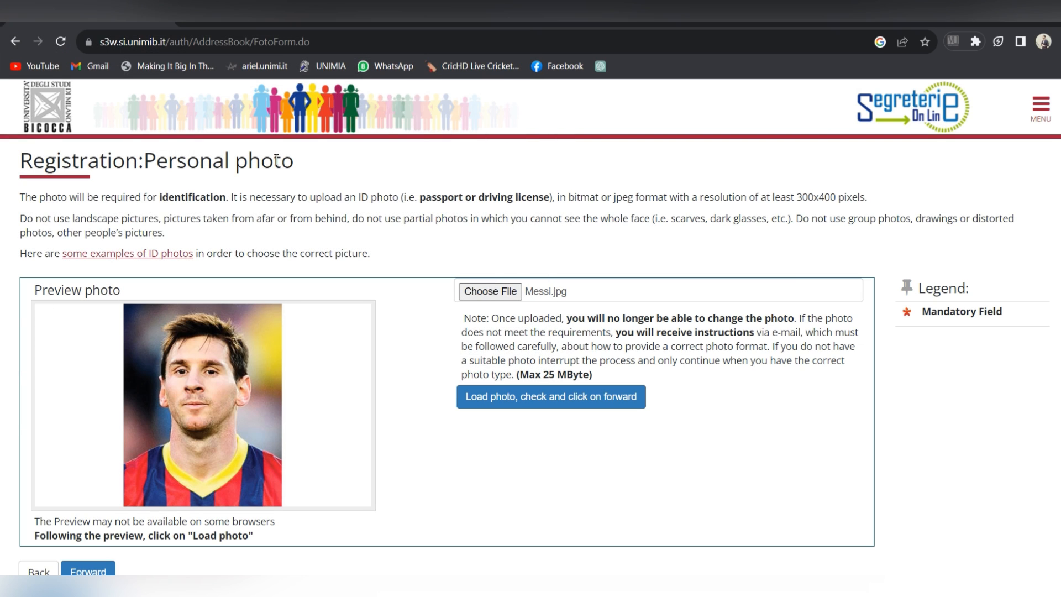
click(81, 572)
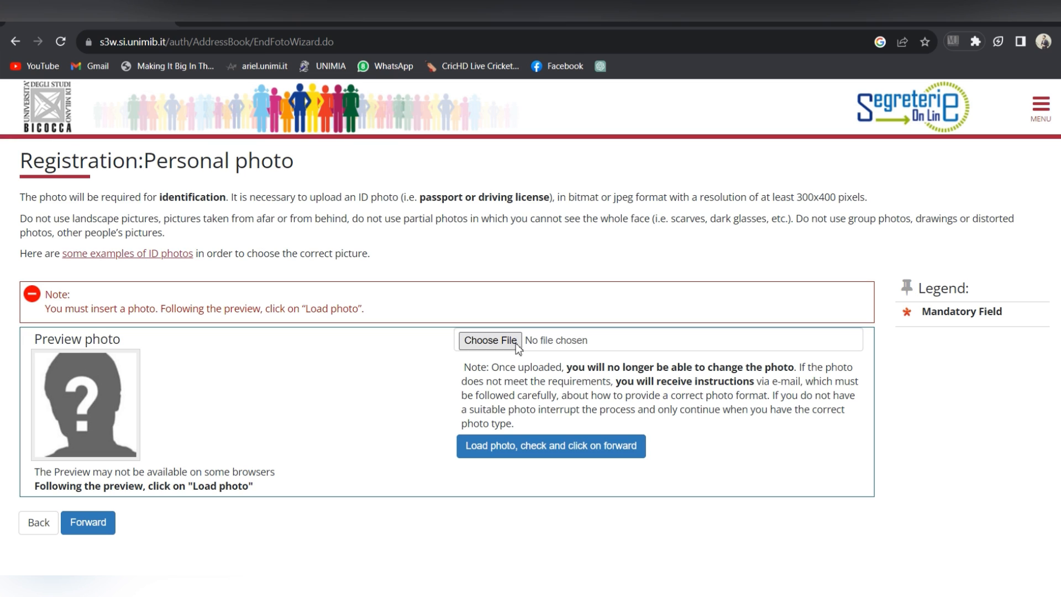
click(488, 341)
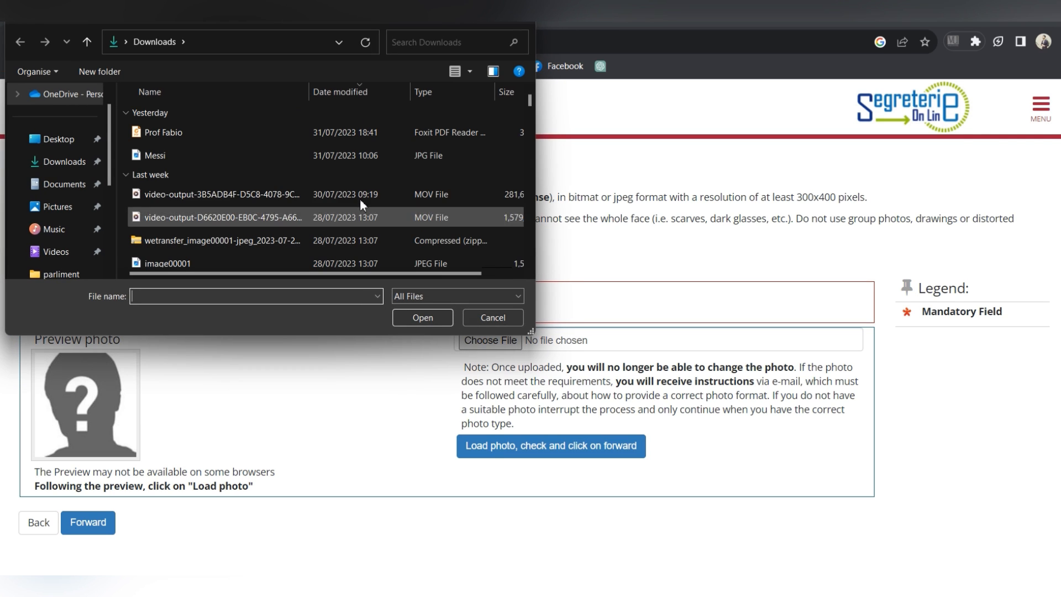
double_click(323, 158)
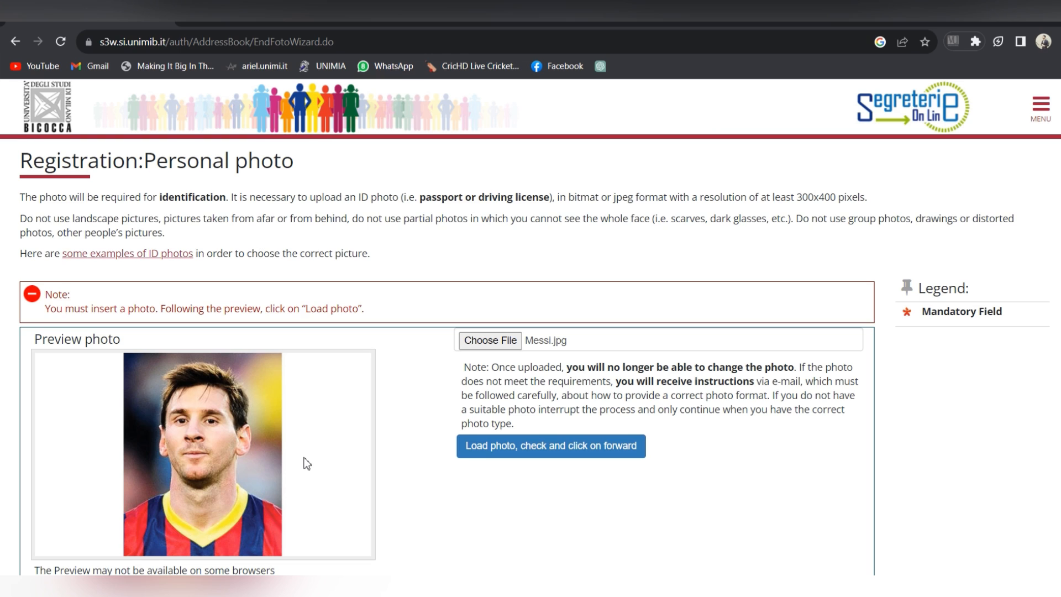
scroll(730, 316, down, 1)
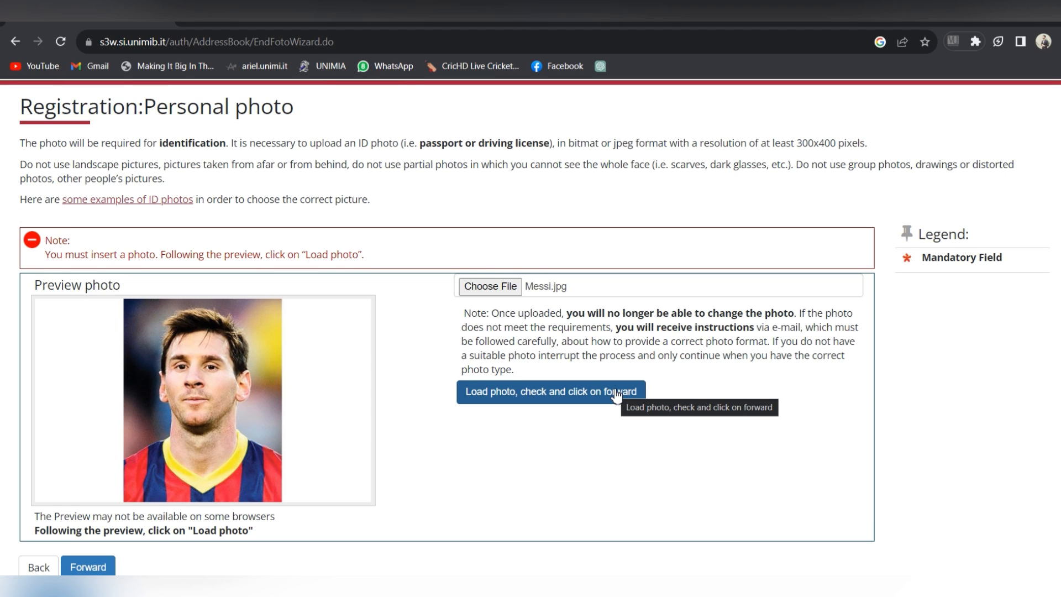
click(618, 394)
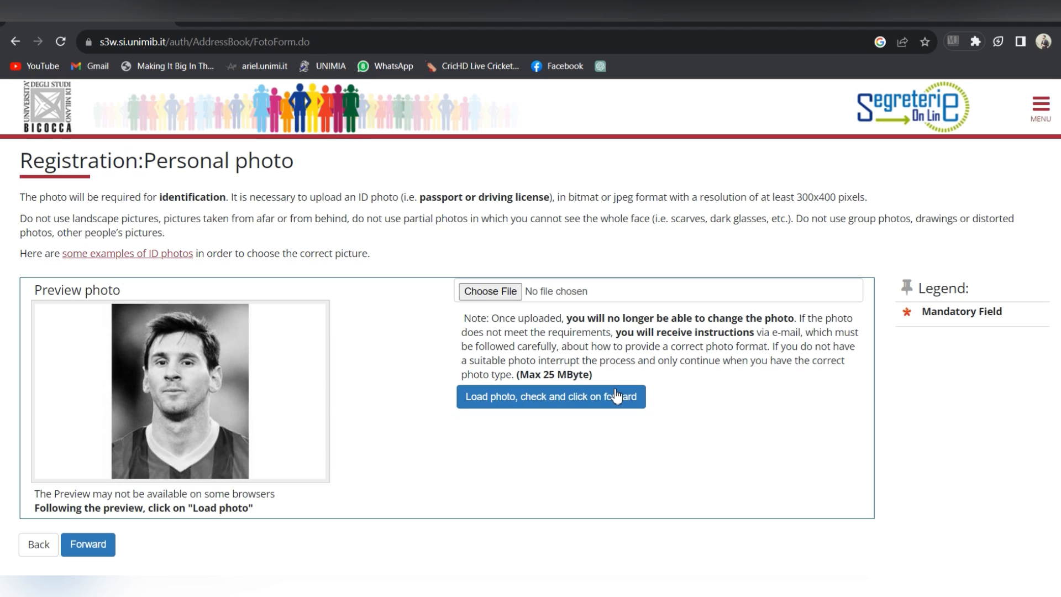
click(105, 554)
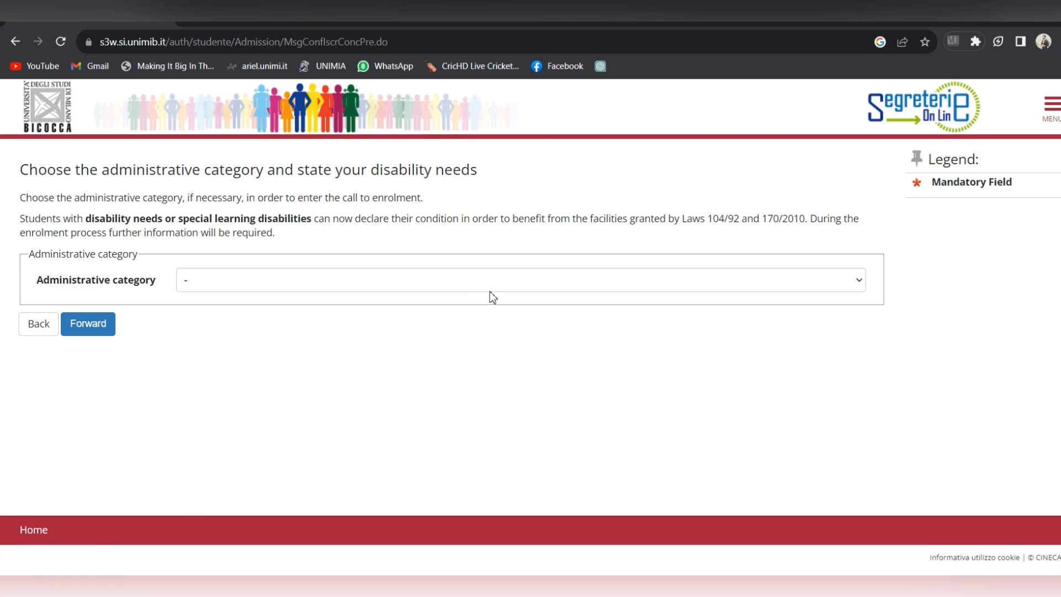
Step: Choose 'Non-EU not resident students' as administrative category and confirm the call to enrolment
click(490, 290)
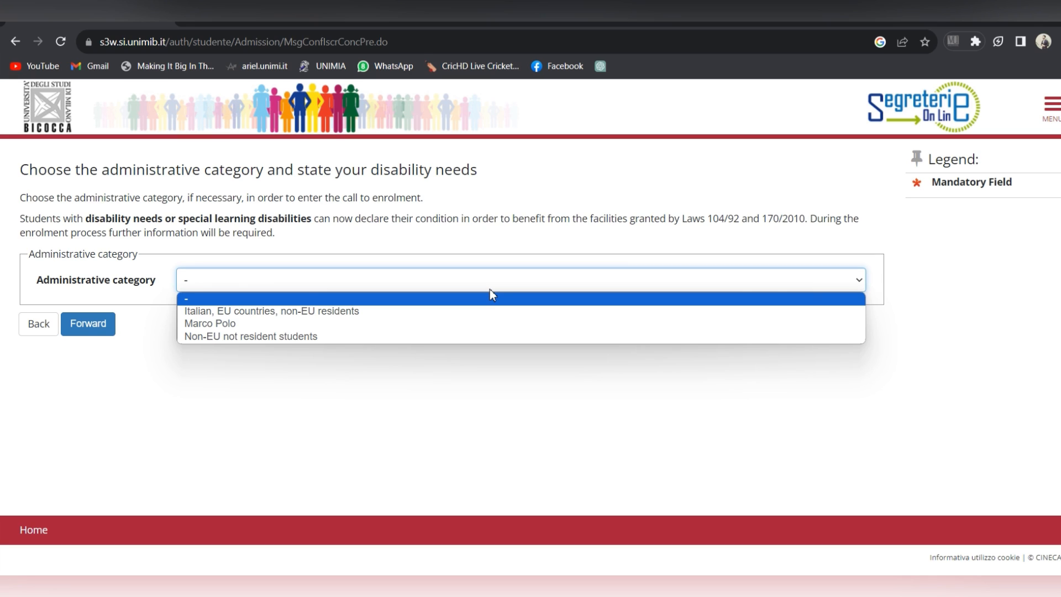
click(442, 342)
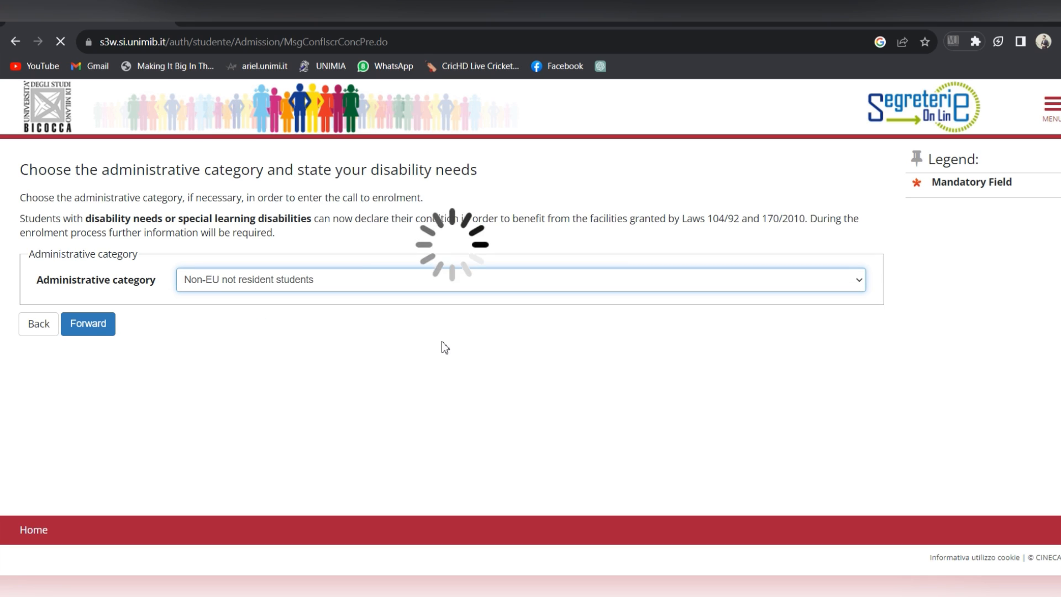
click(99, 328)
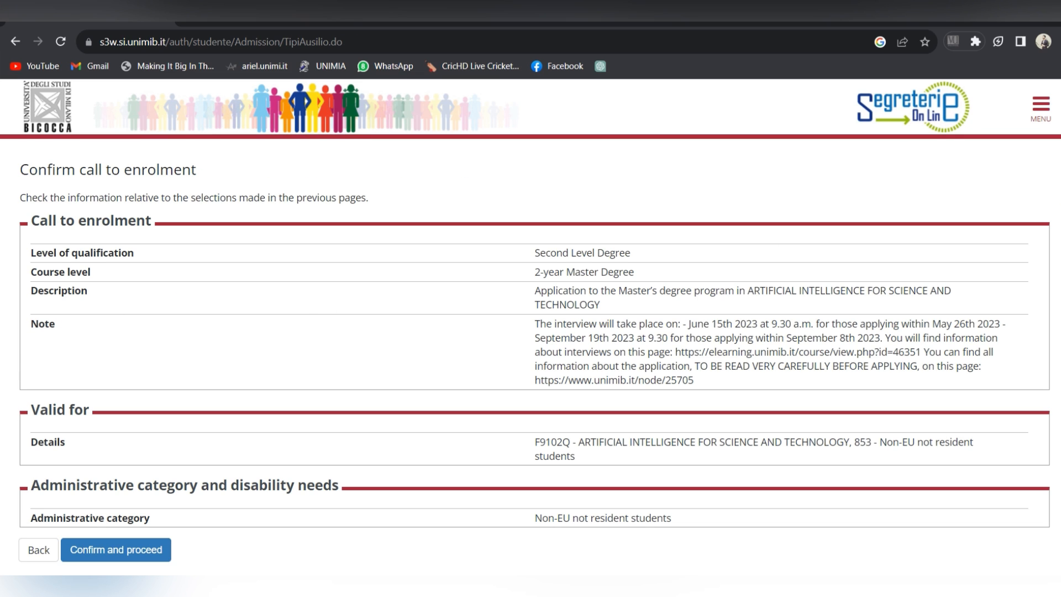
scroll(531, 338, down, 2)
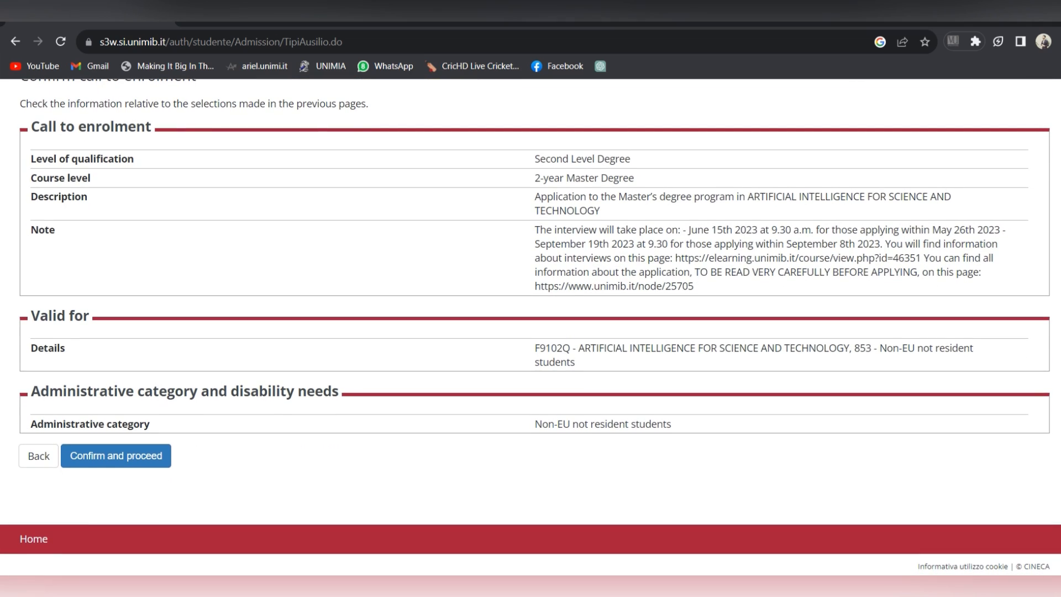
click(165, 467)
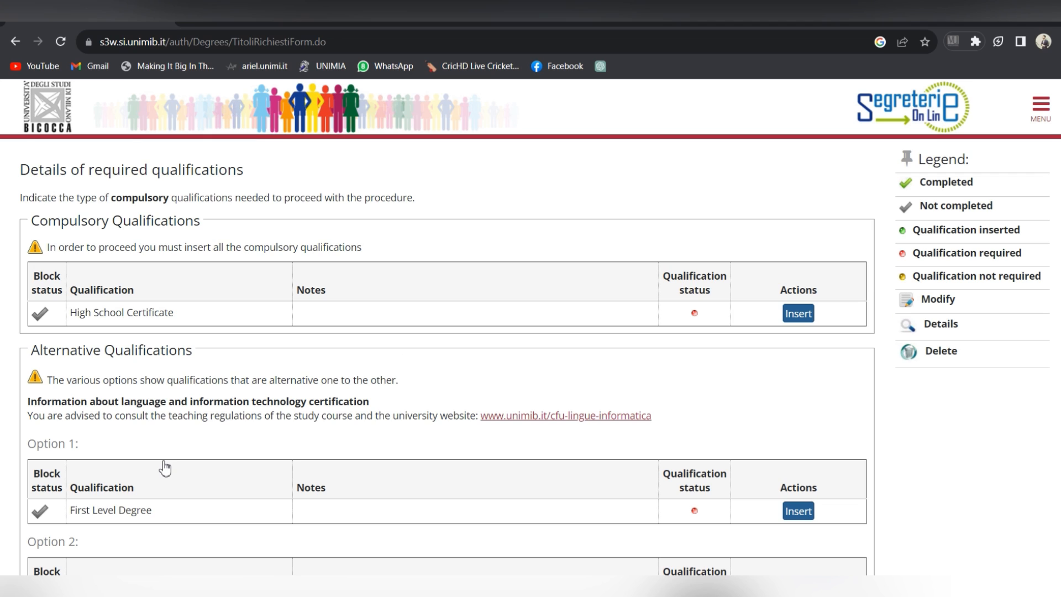
scroll(442, 332, down, 1)
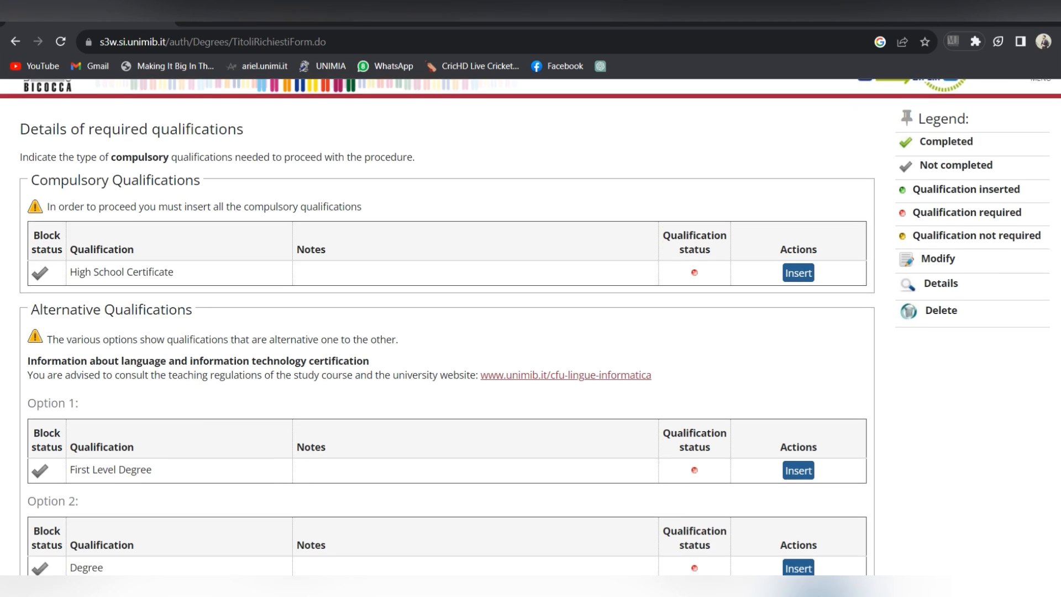
scroll(442, 331, down, 2)
scroll(525, 331, down, 1)
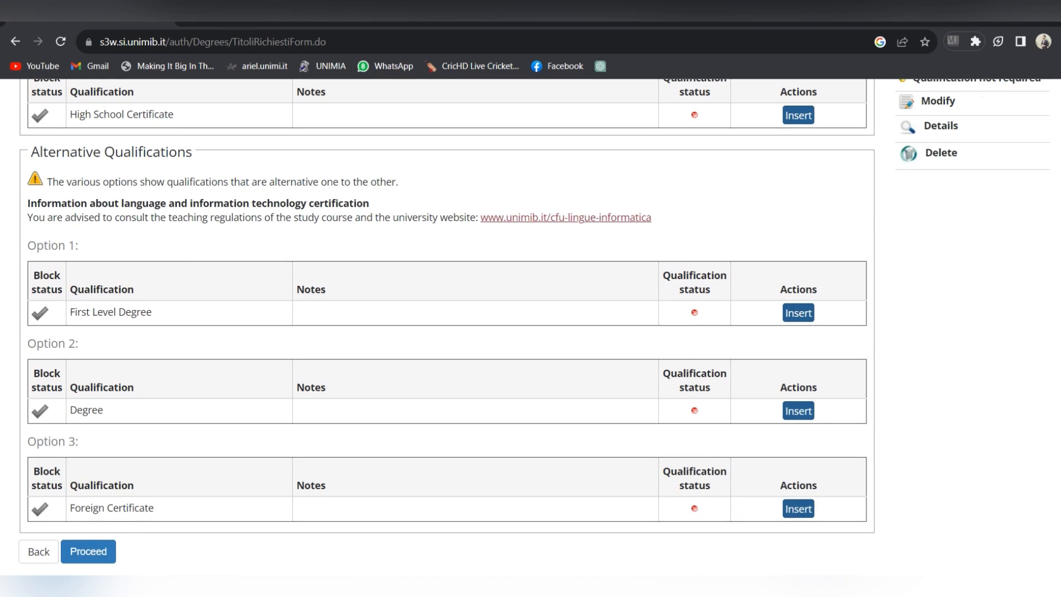
scroll(442, 332, up, 2)
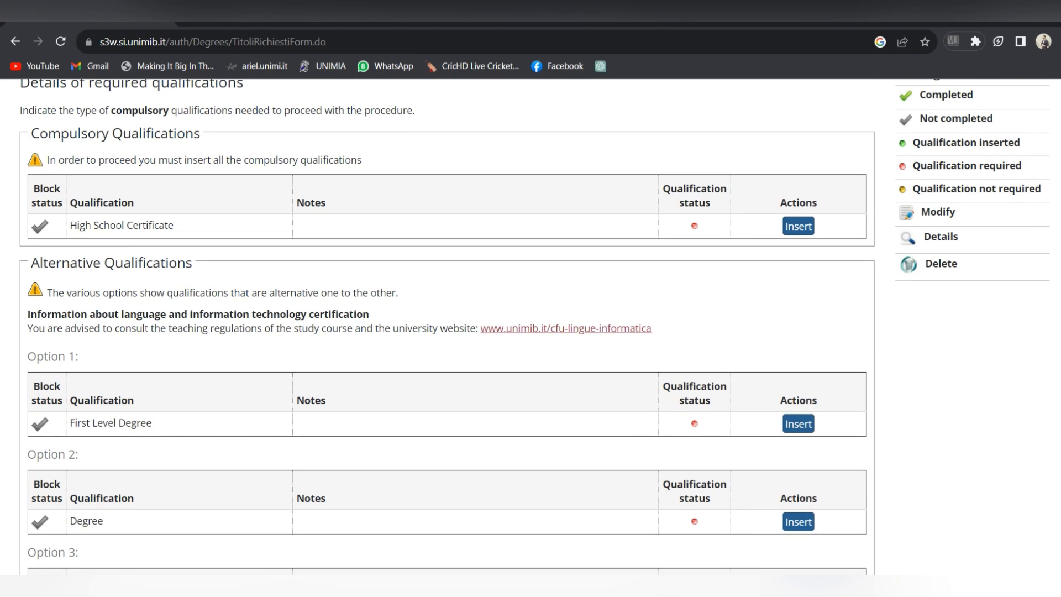
Step: Insert the High School Certificate as a foreign qualification from a foreign institution
click(803, 227)
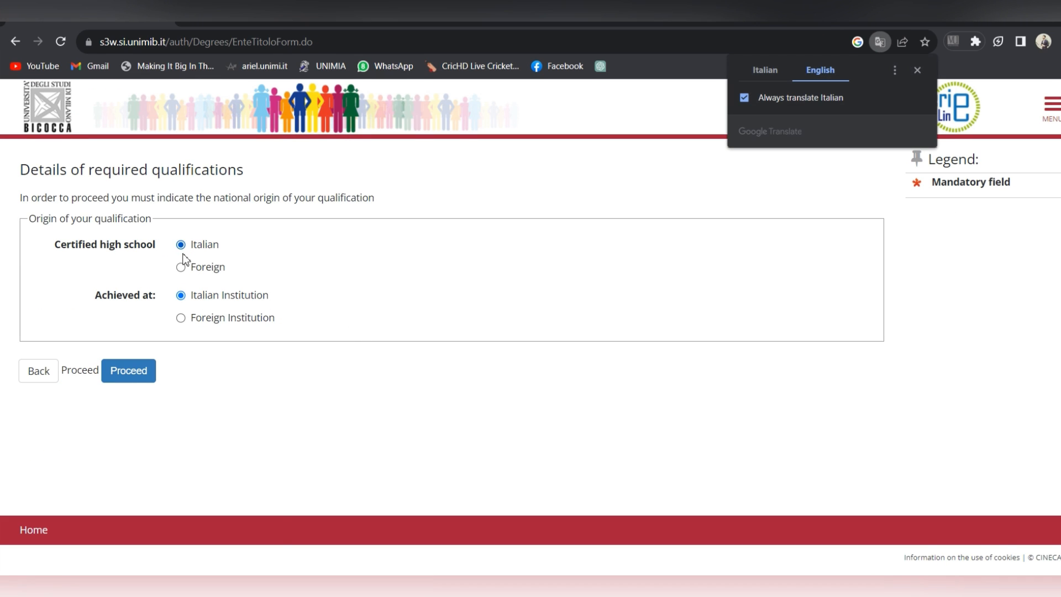
click(182, 267)
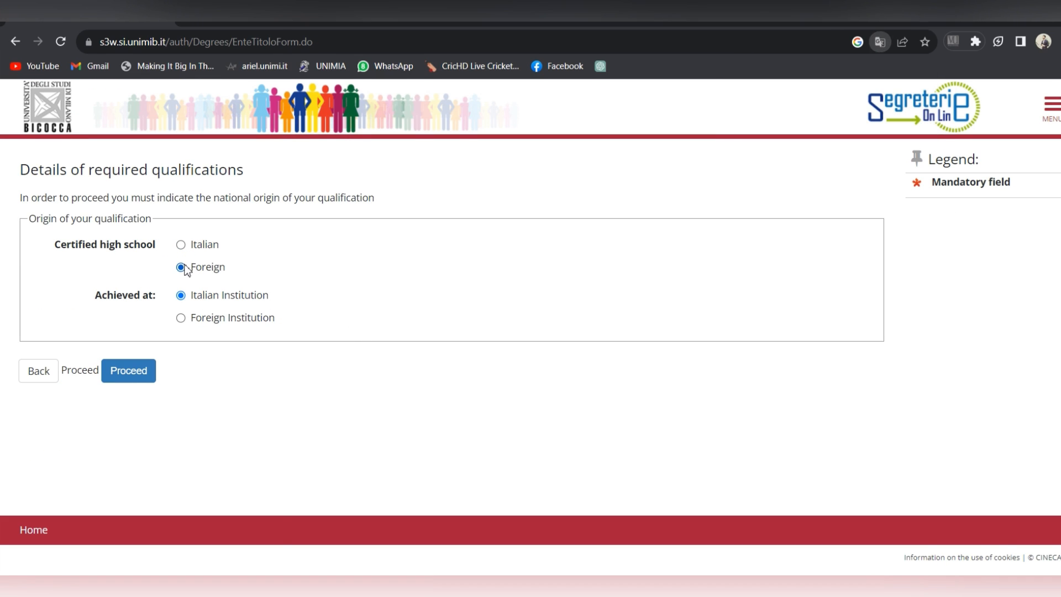
click(183, 320)
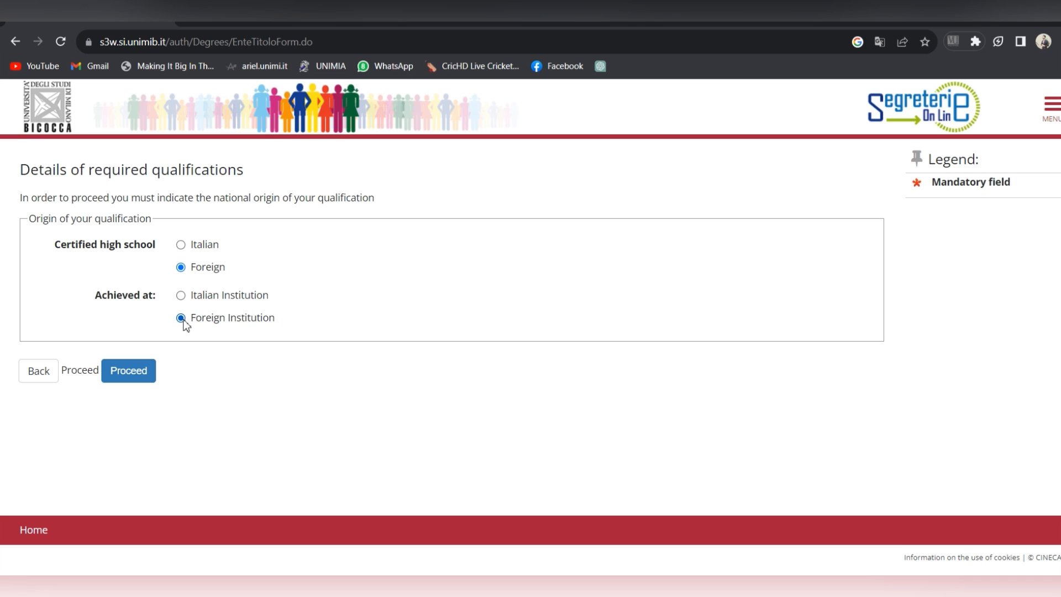
click(146, 378)
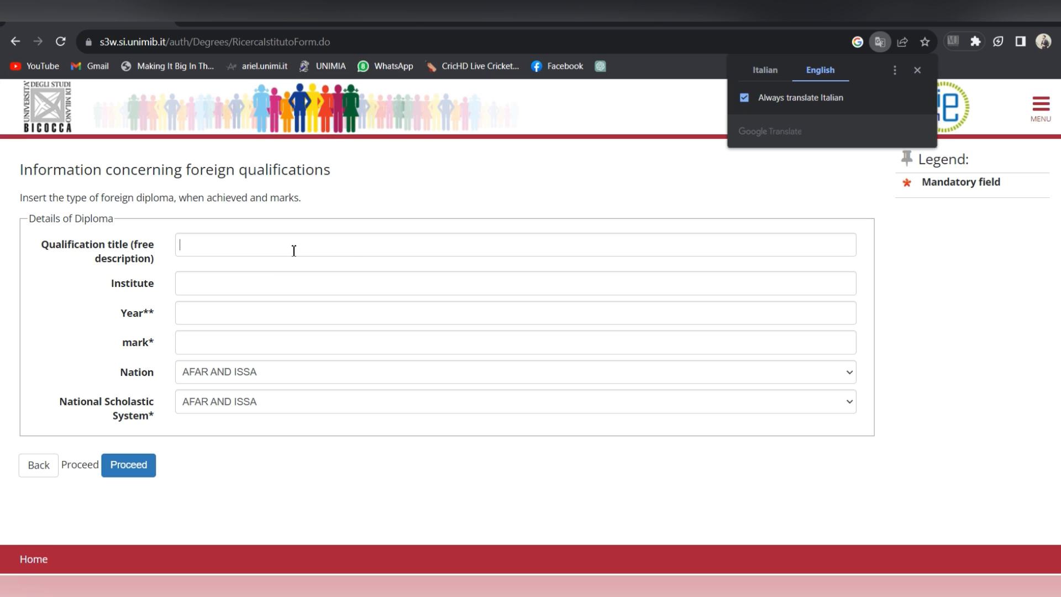
Step: Enter title FSc Pre Medical, institute Rosario College of Science, year 2010 and mark 1100/1100
click(294, 251)
text(FSc Pre Medical)
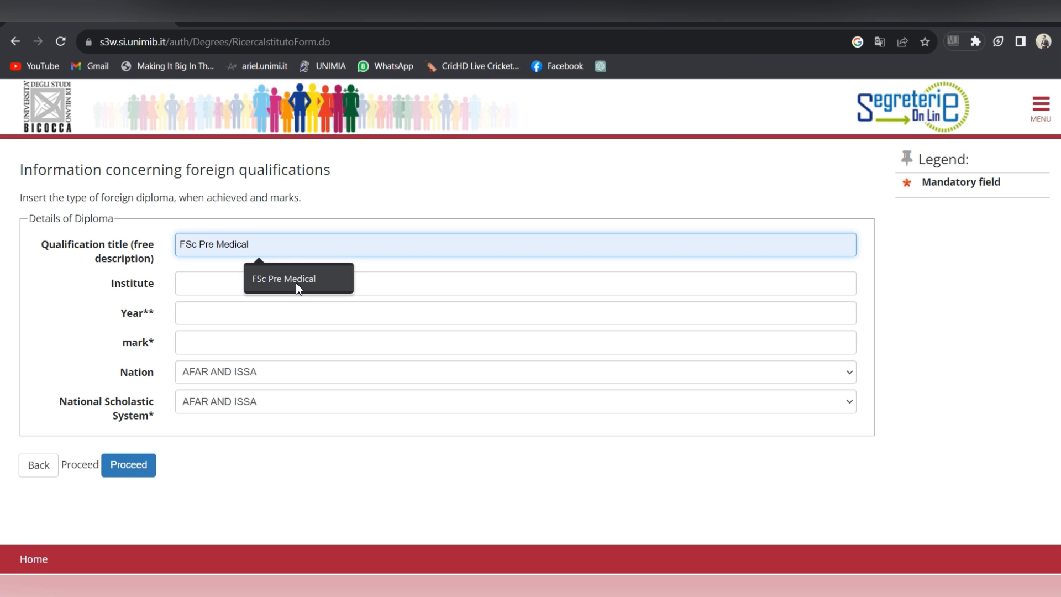
click(297, 283)
click(298, 283)
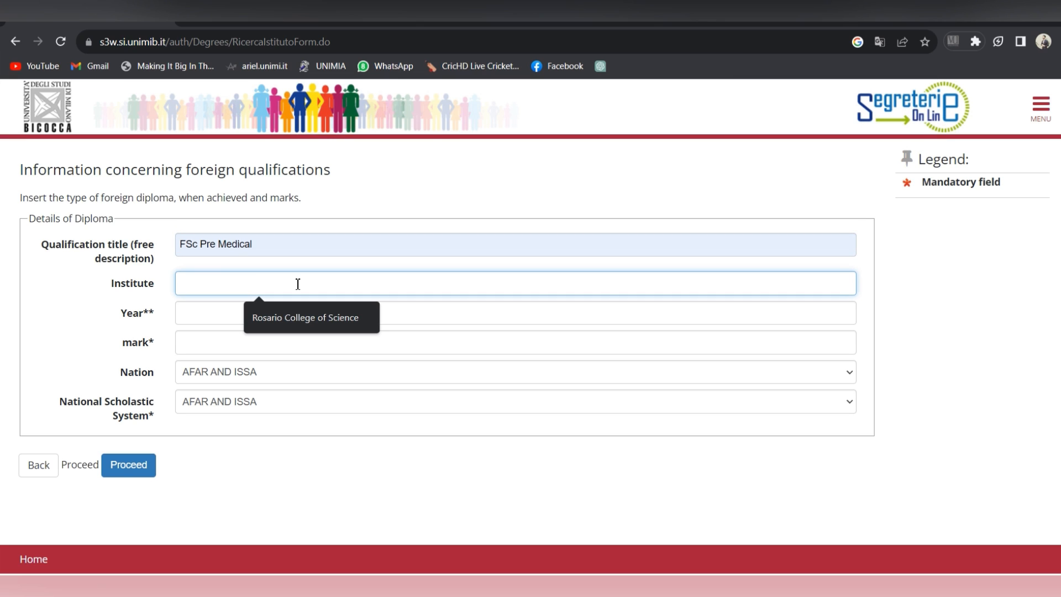
click(273, 317)
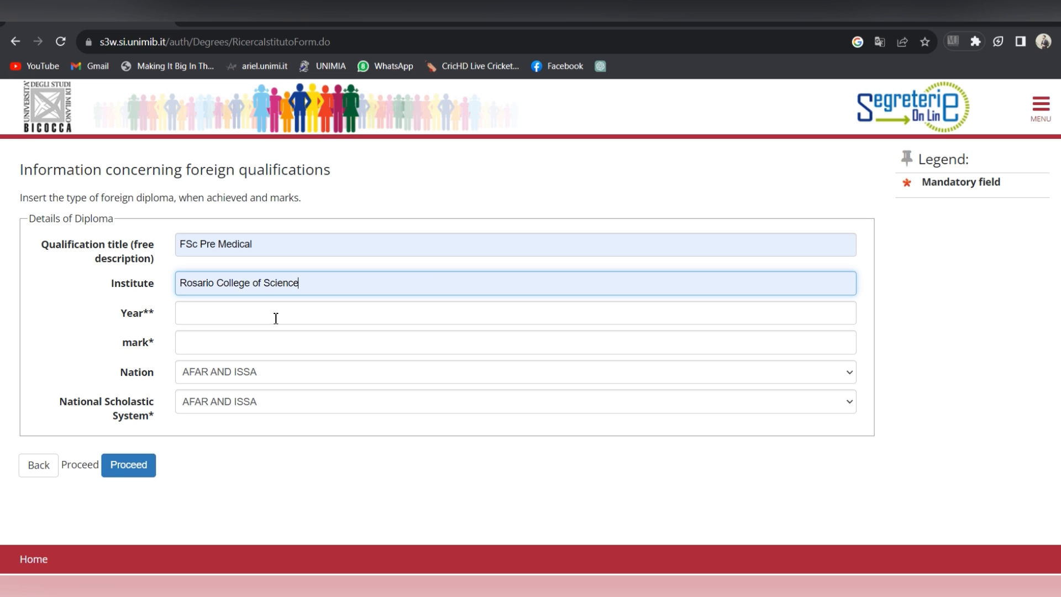
click(276, 314)
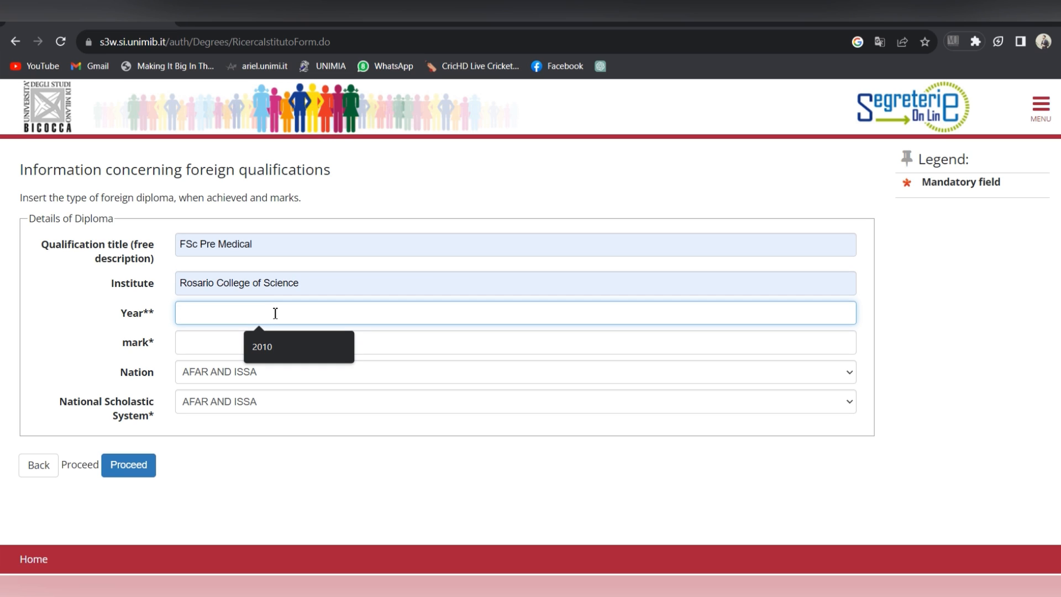
click(284, 342)
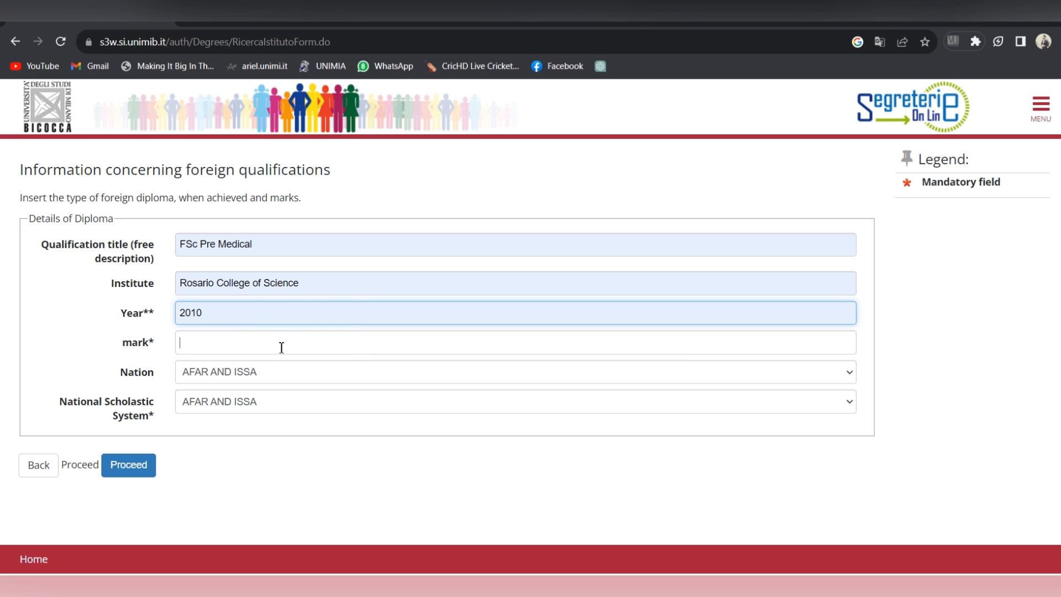
click(281, 347)
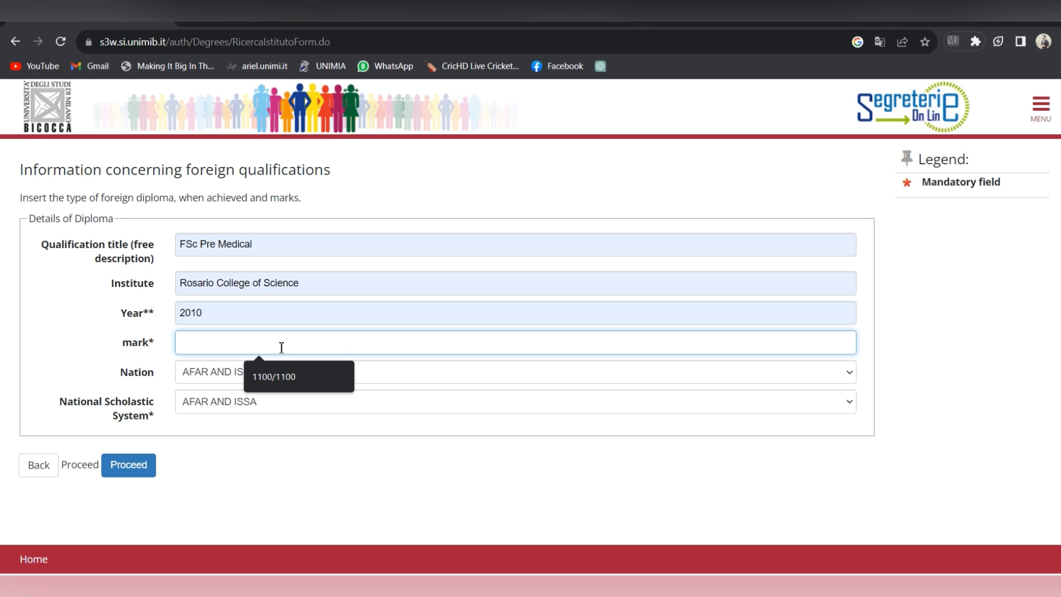
click(285, 376)
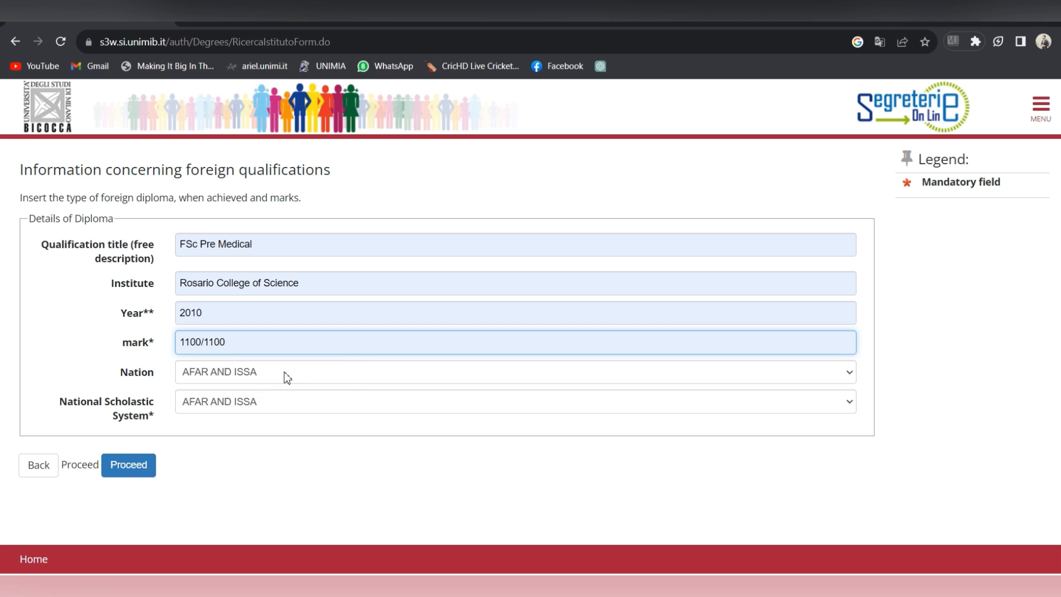
Step: Set Nation and National Scholastic System to ARGENTINA and submit the diploma details
click(284, 372)
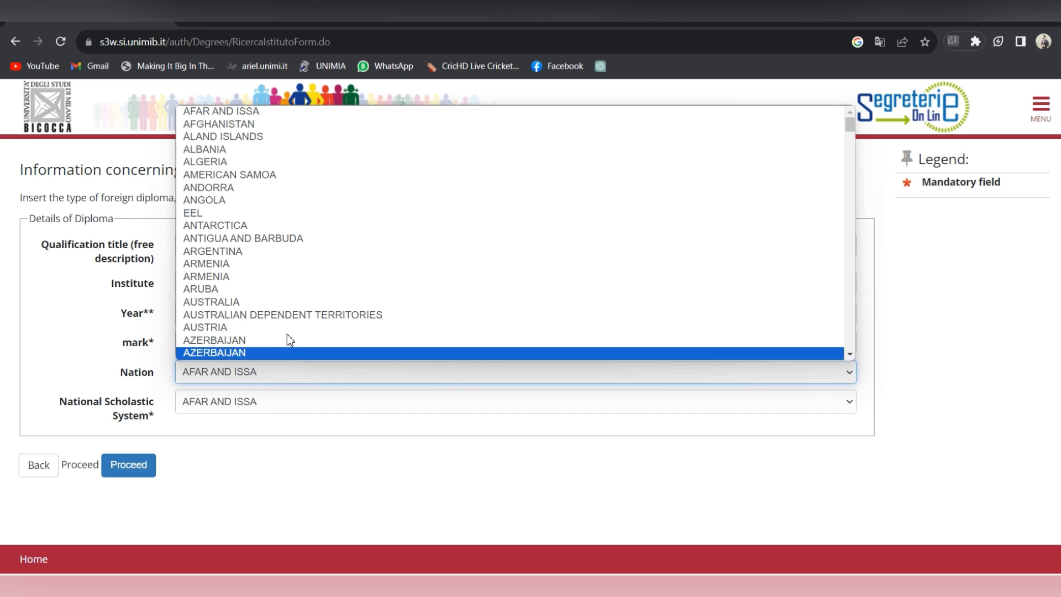
click(267, 251)
click(298, 400)
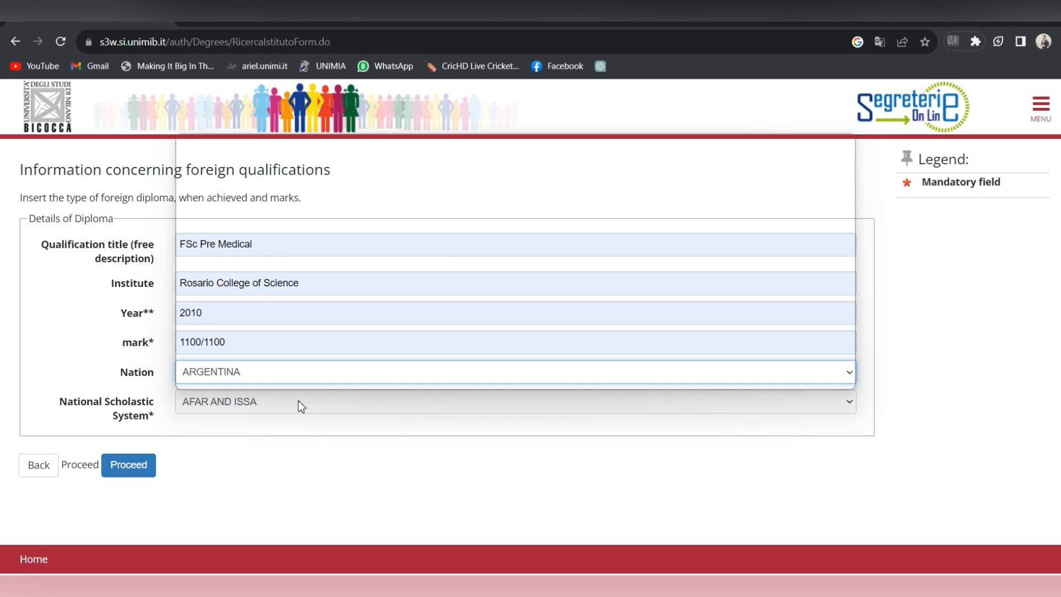
click(279, 269)
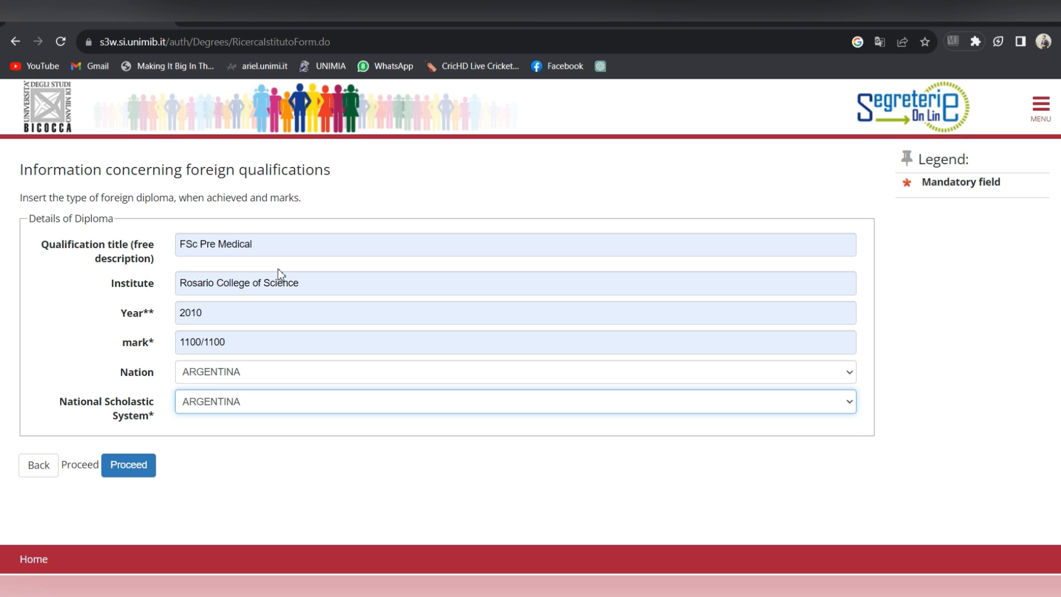
click(154, 473)
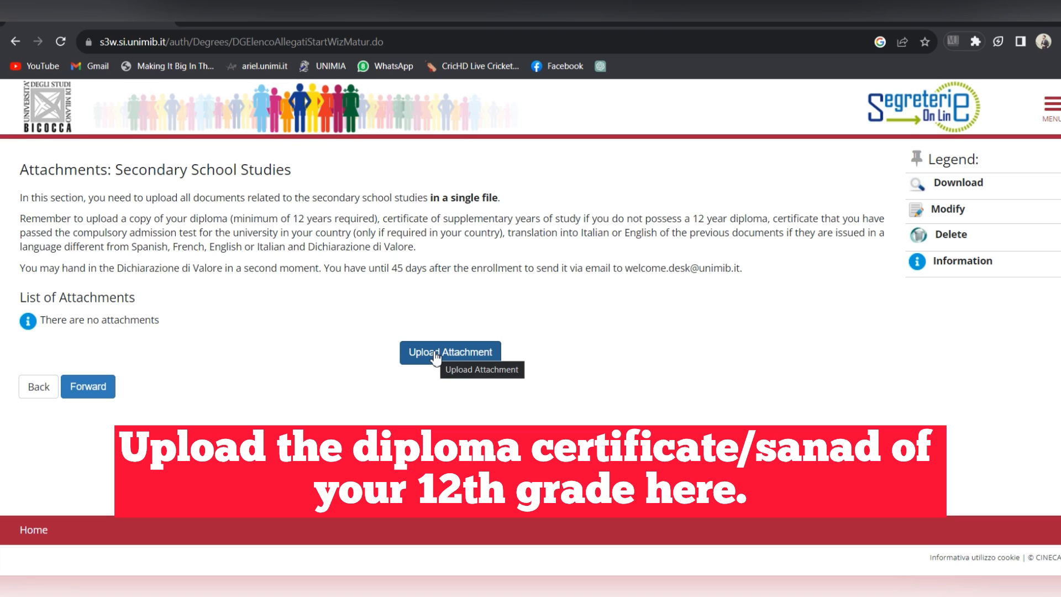
Step: Attach image00001.jpeg with type 'sdfsdf' and description 'adfsdf' to the school studies
click(436, 357)
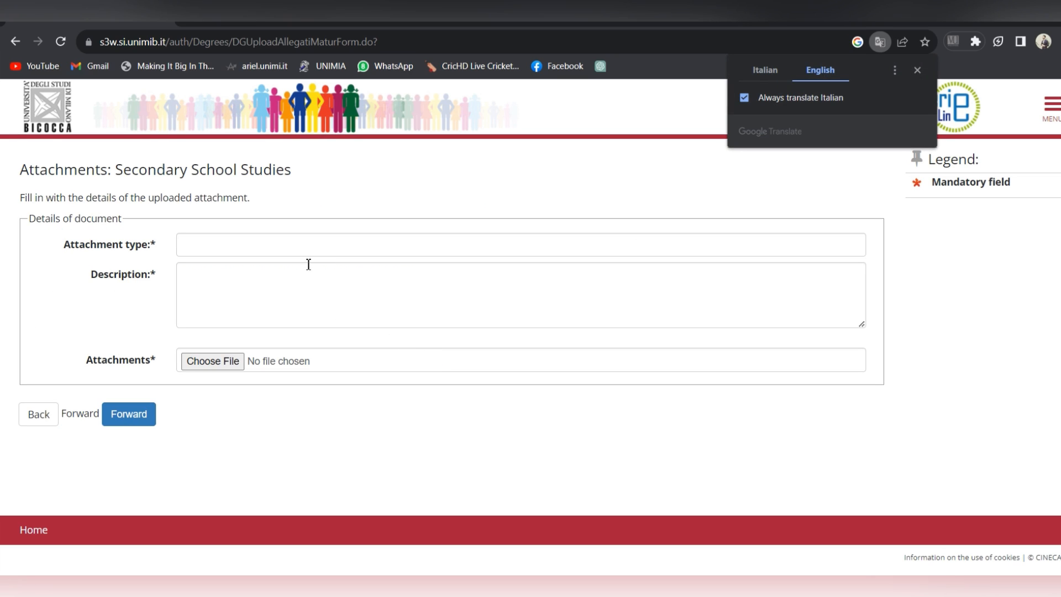
click(310, 254)
text(sdfsdf)
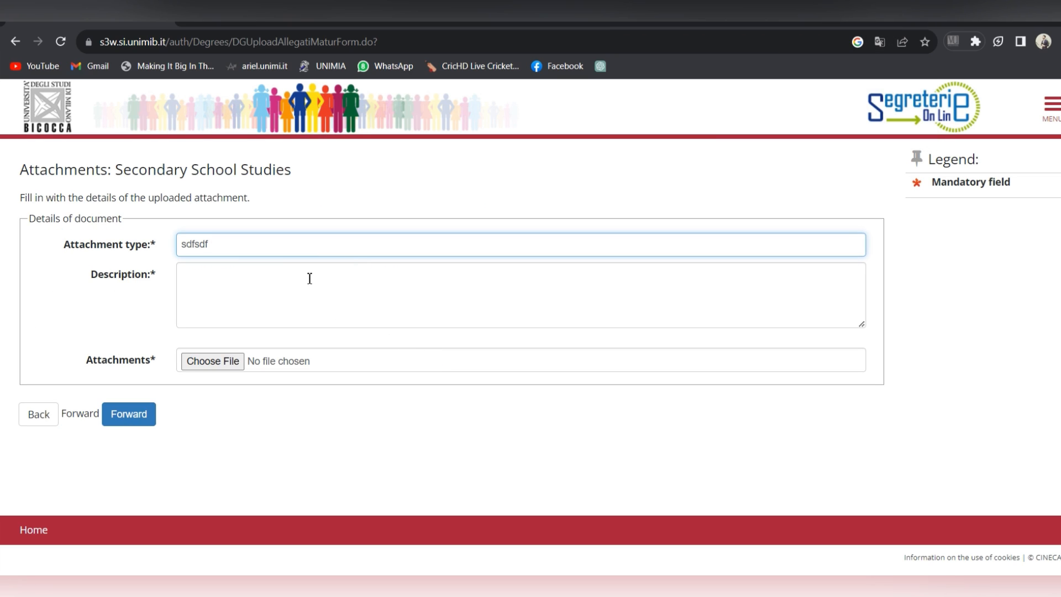
click(310, 278)
text(adfsdf)
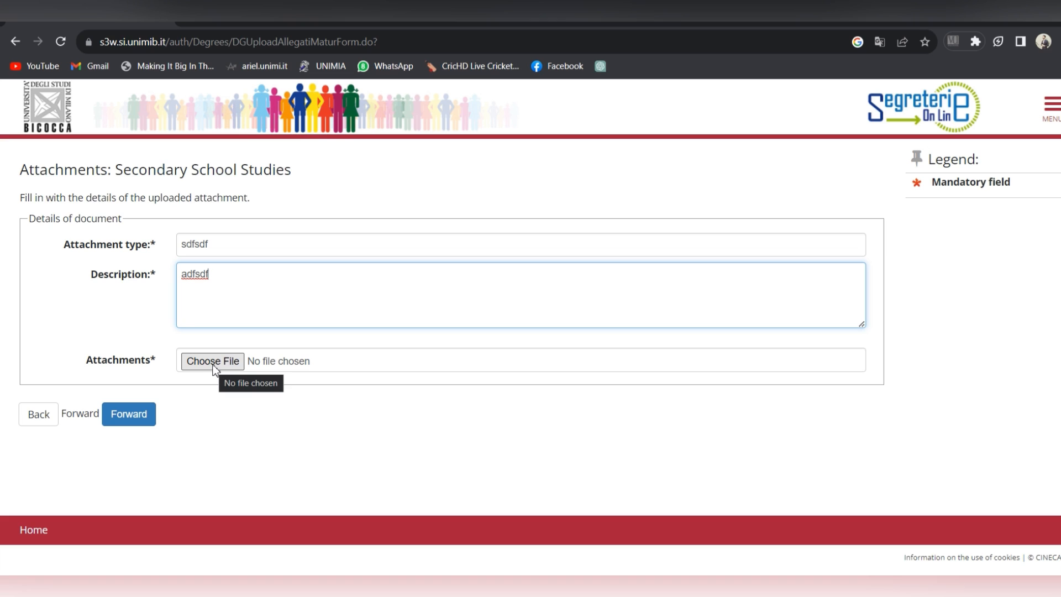
click(214, 362)
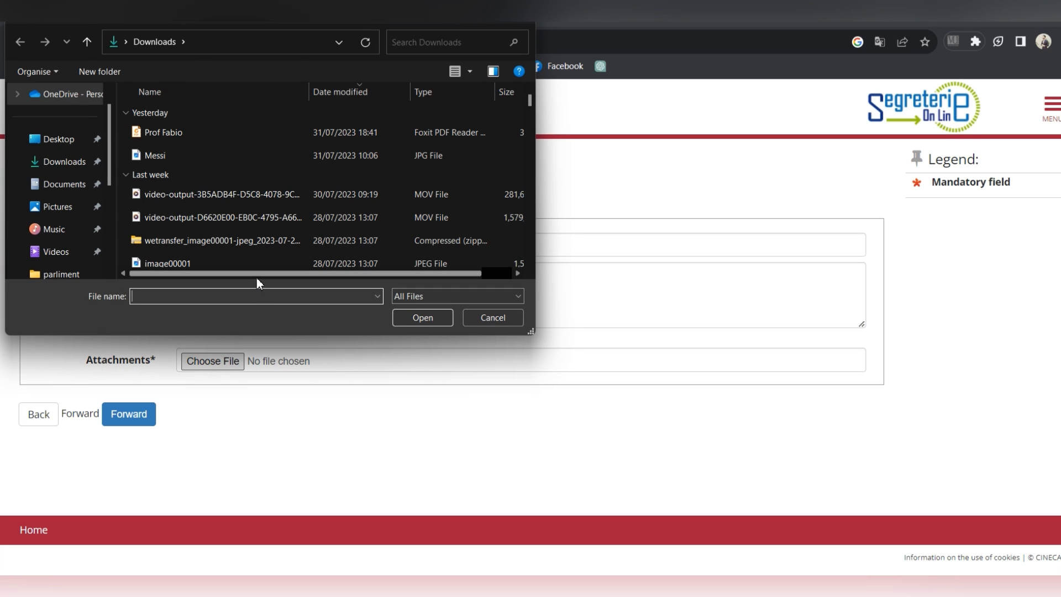
double_click(252, 263)
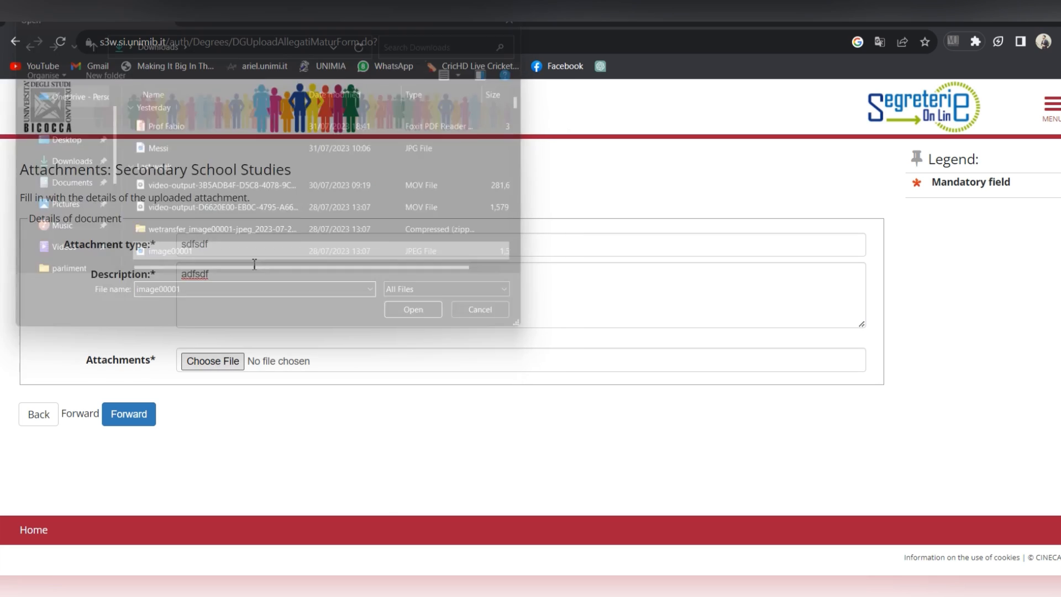
click(143, 414)
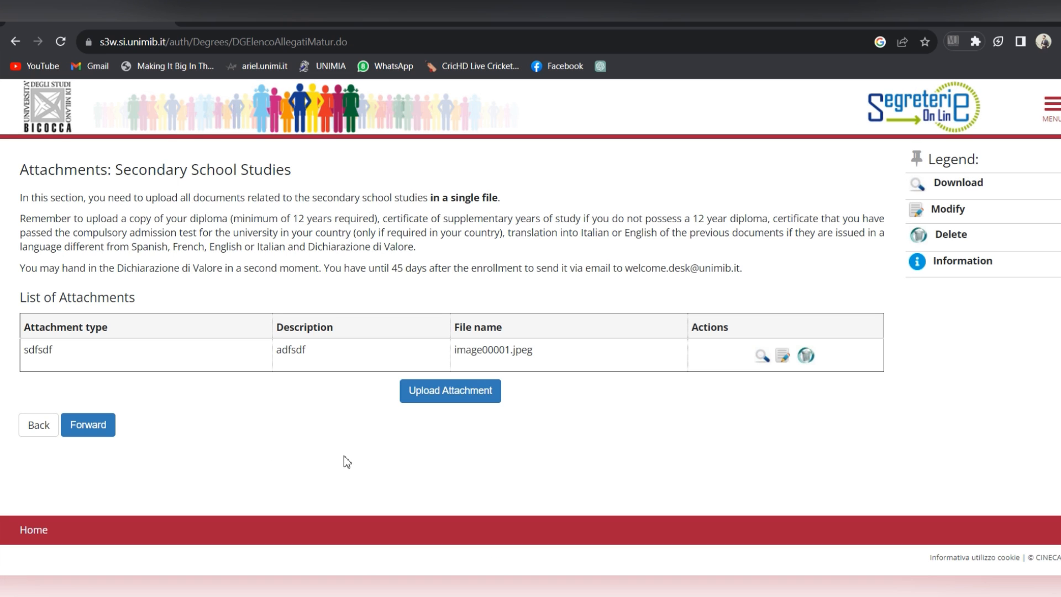
click(88, 430)
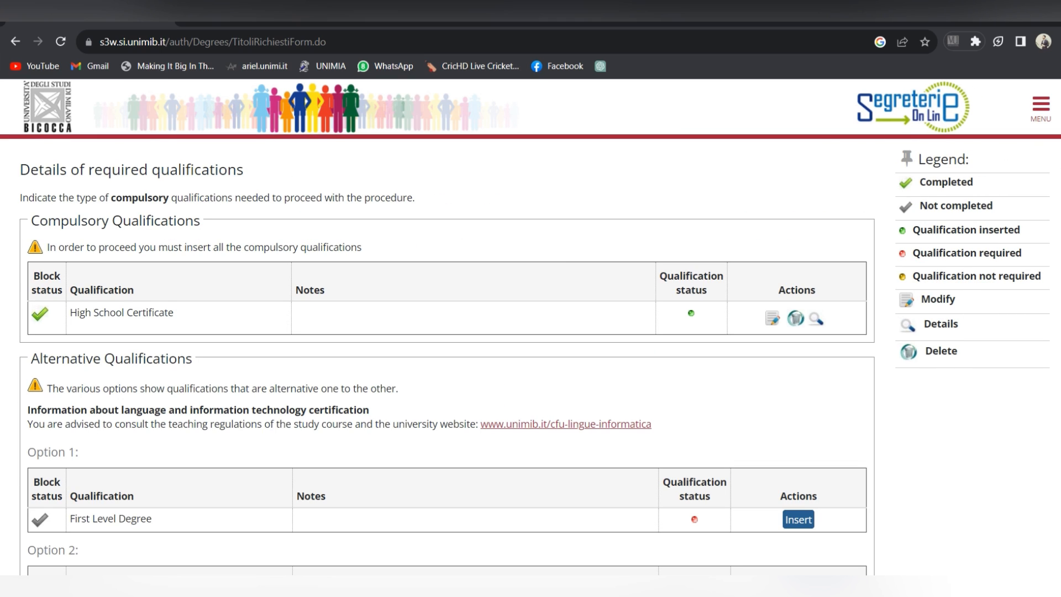
Step: Start entering the Foreign Certificate qualification listed under Option 3
scroll(531, 338, down, 5)
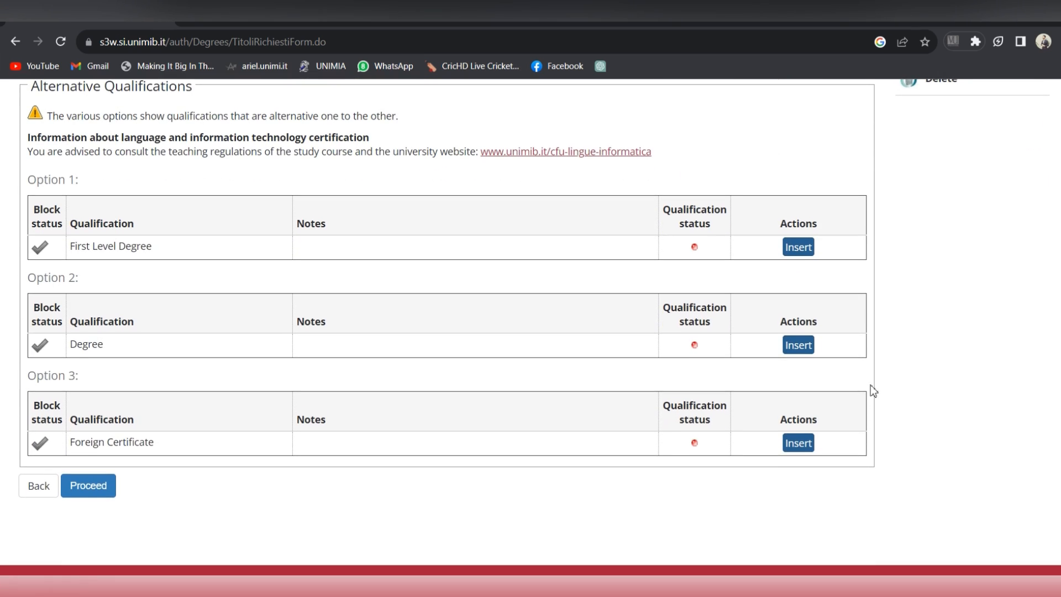
click(809, 446)
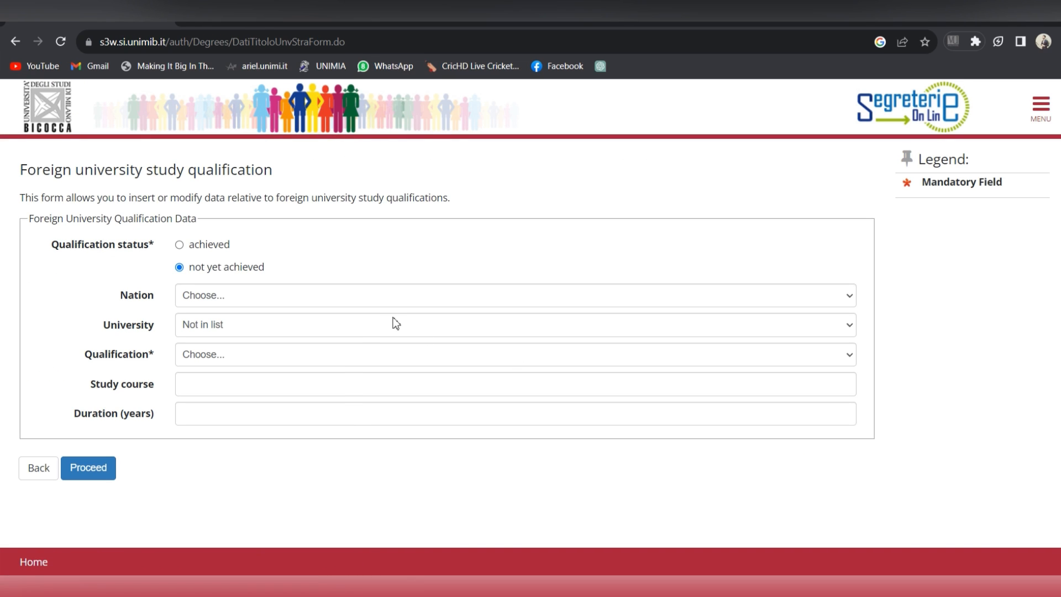
Step: Mark the qualification as achieved: ARGENTINA, National University of La Plata, Bachelor of Arts
click(180, 248)
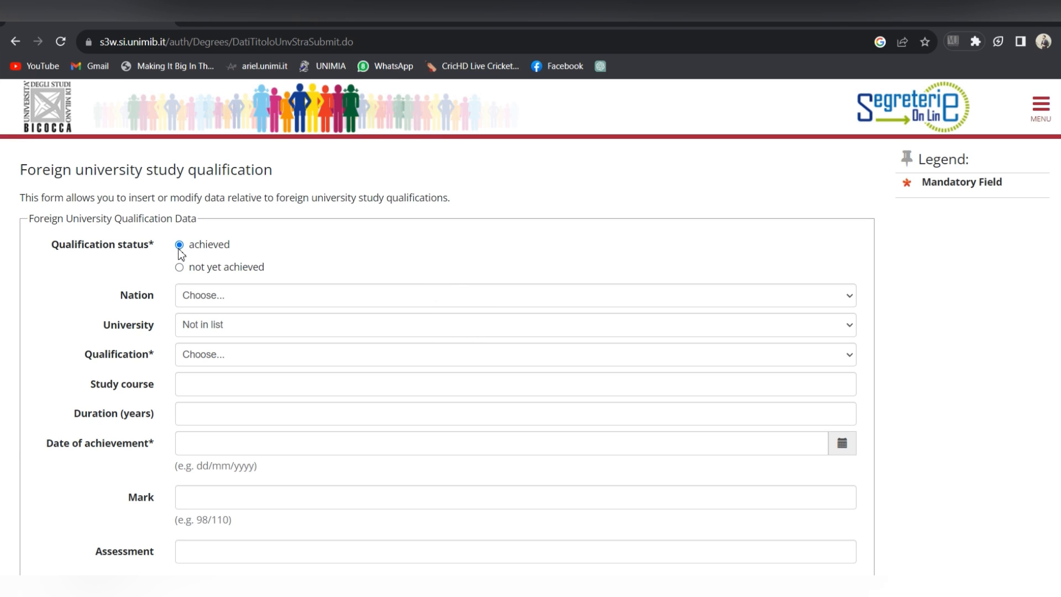
click(292, 298)
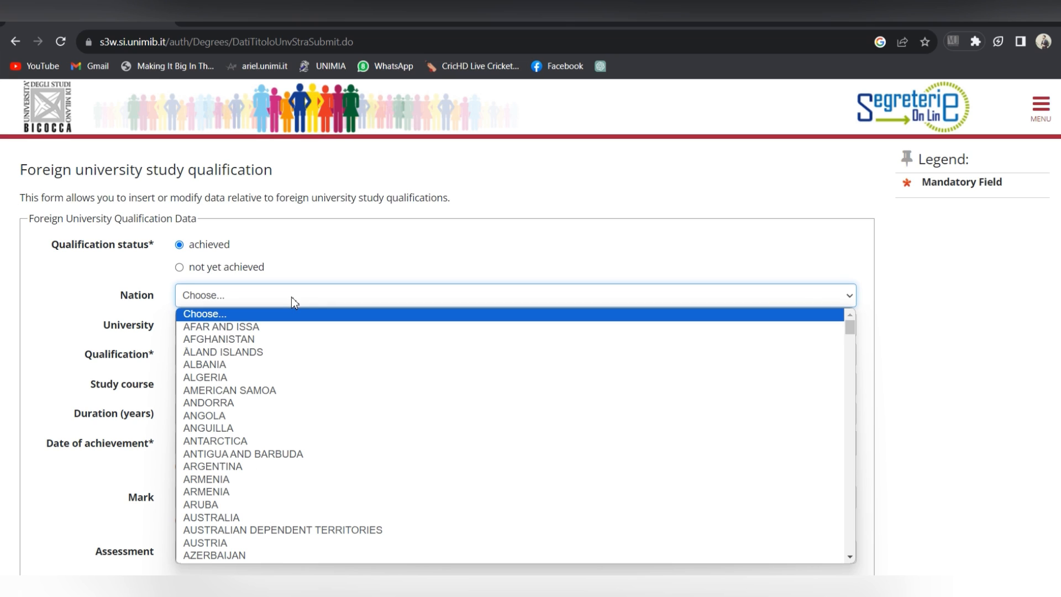
click(262, 470)
click(319, 326)
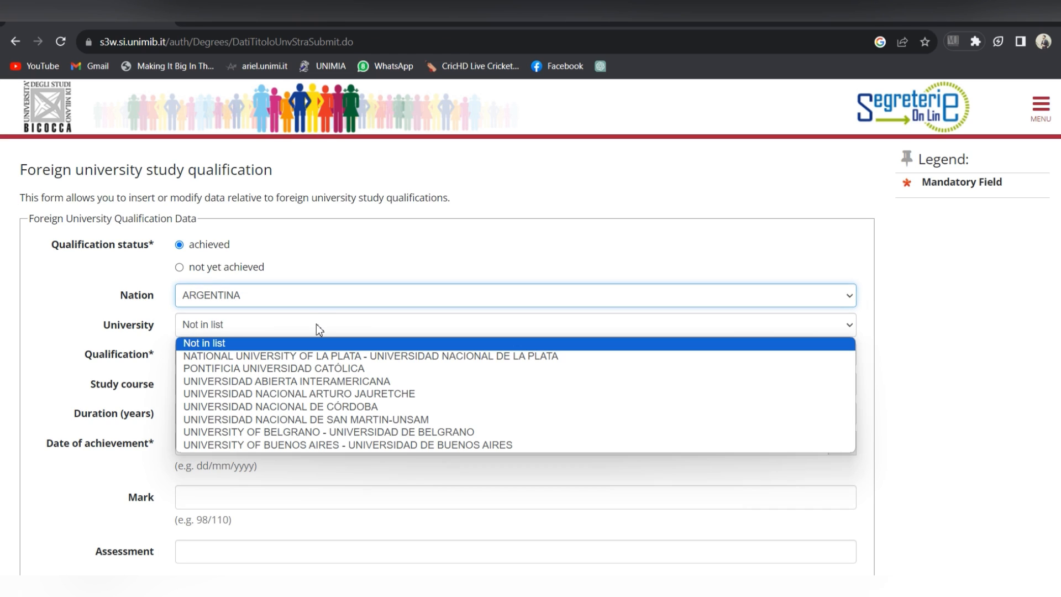
click(321, 358)
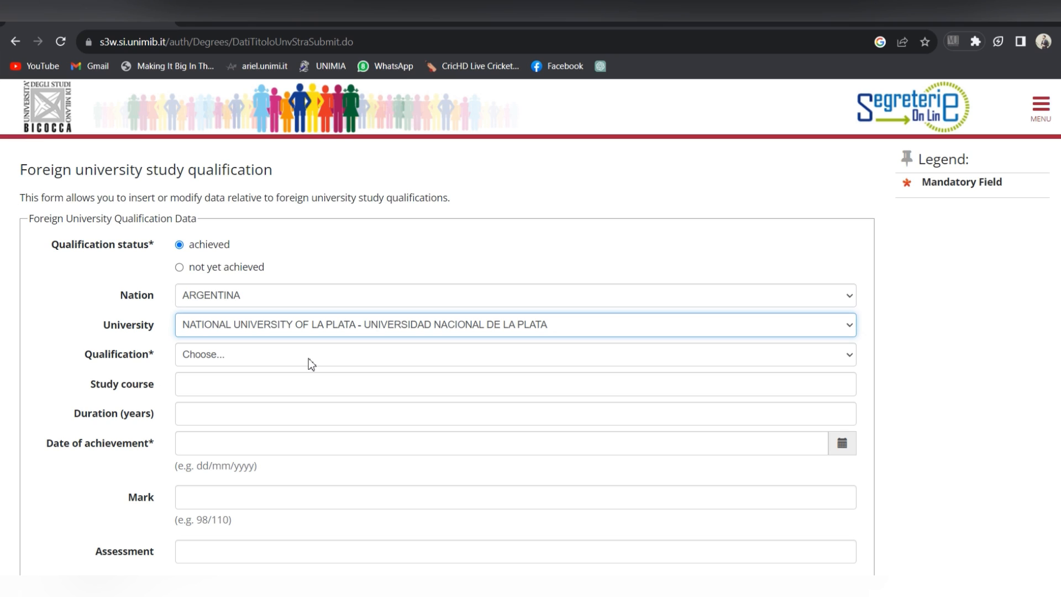
click(302, 332)
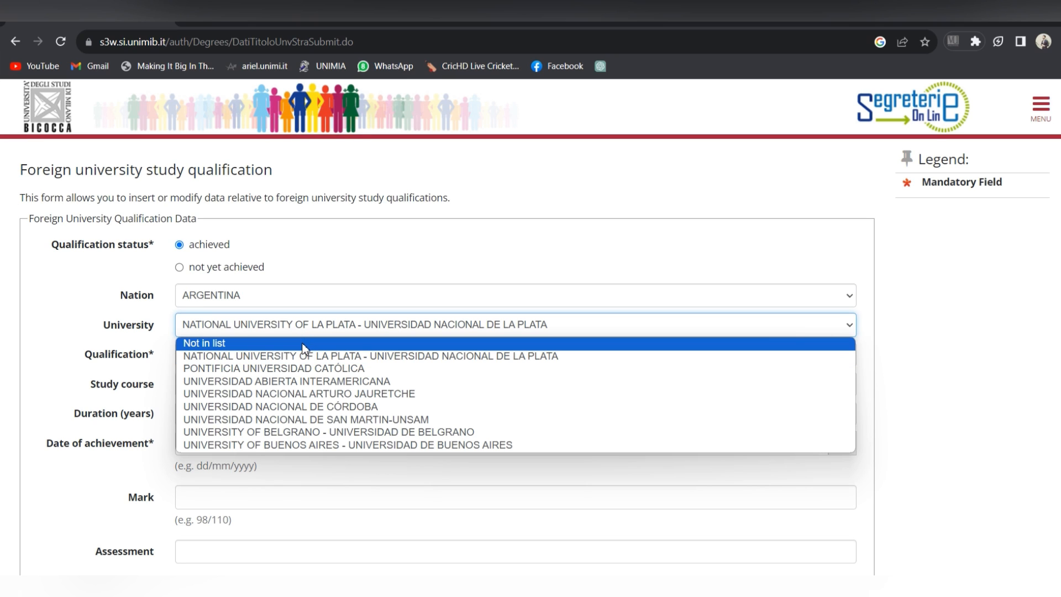
click(305, 345)
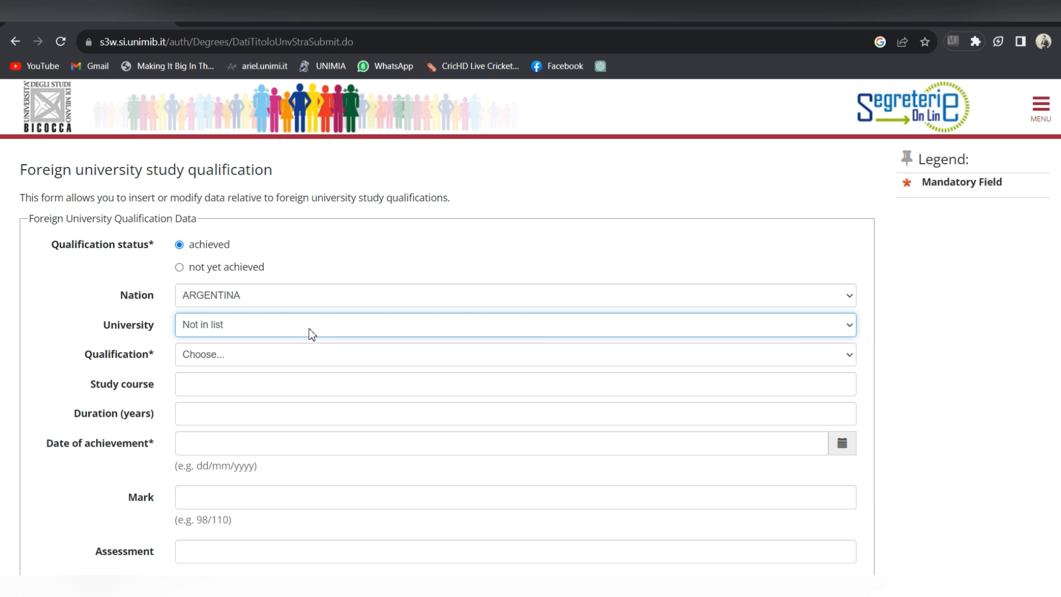
click(309, 332)
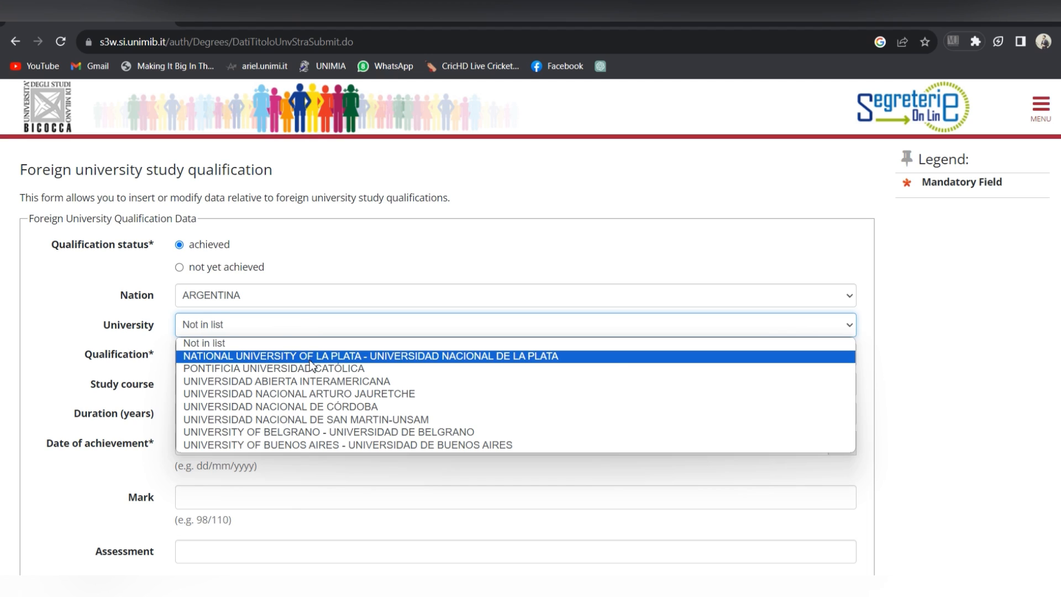
click(309, 359)
click(306, 354)
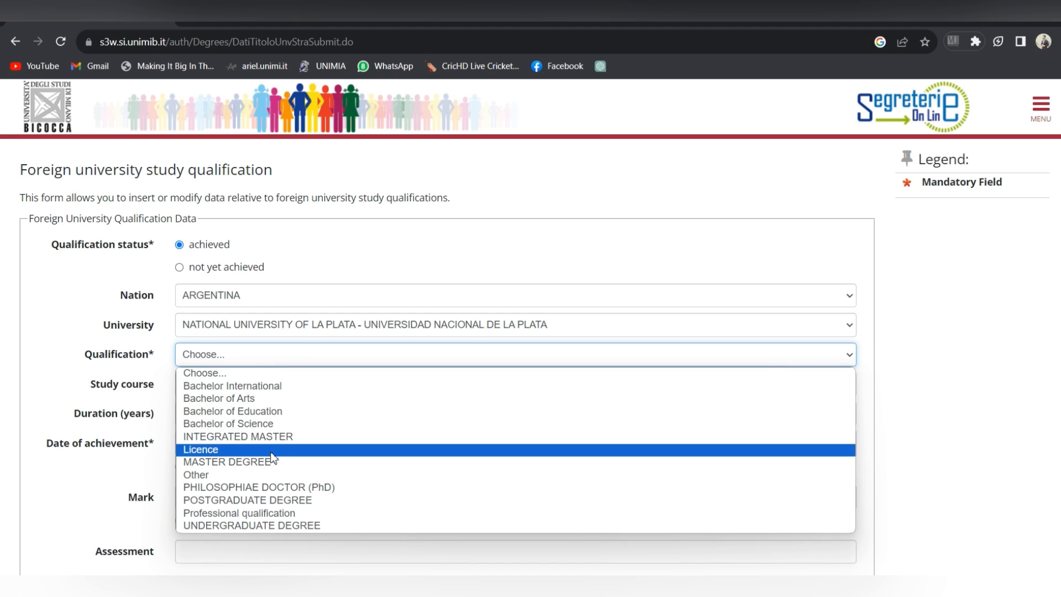
click(261, 402)
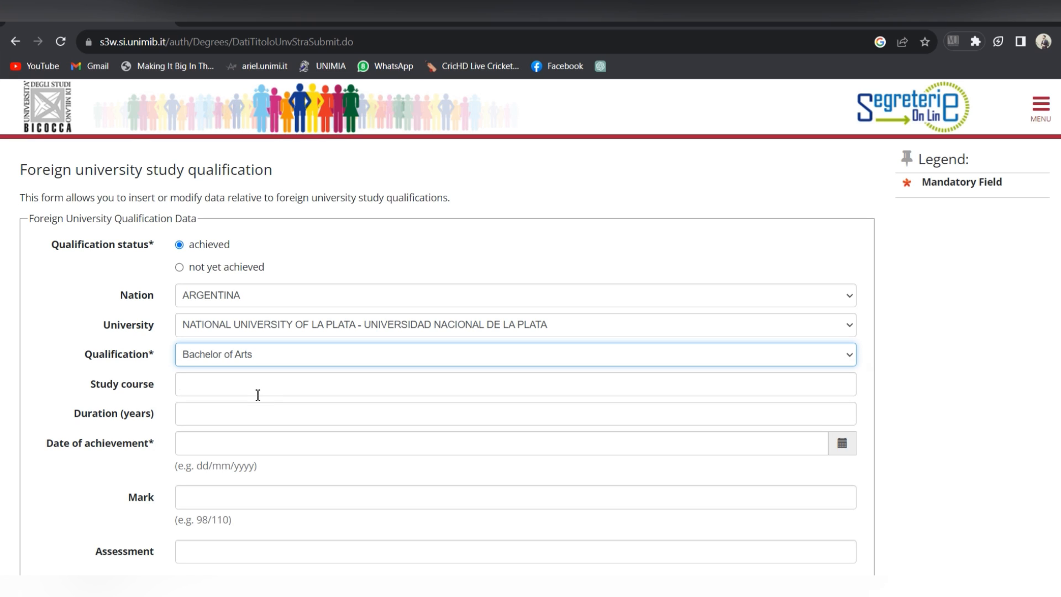
Step: Enter course Arts, 4 years, date 01/08/2023 and mark 98/110, then submit
click(257, 395)
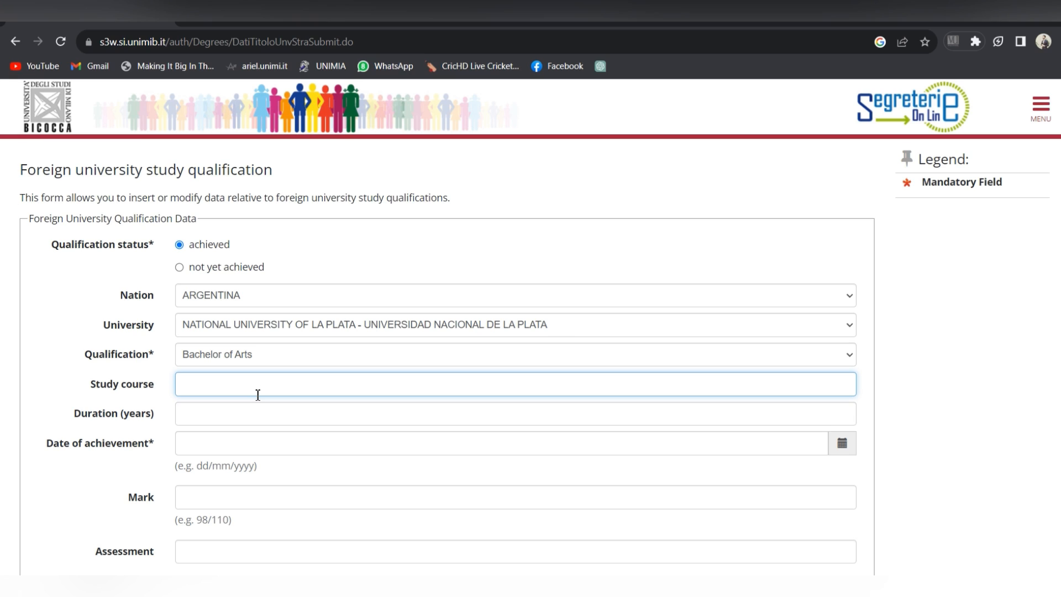
text(Arts)
click(269, 422)
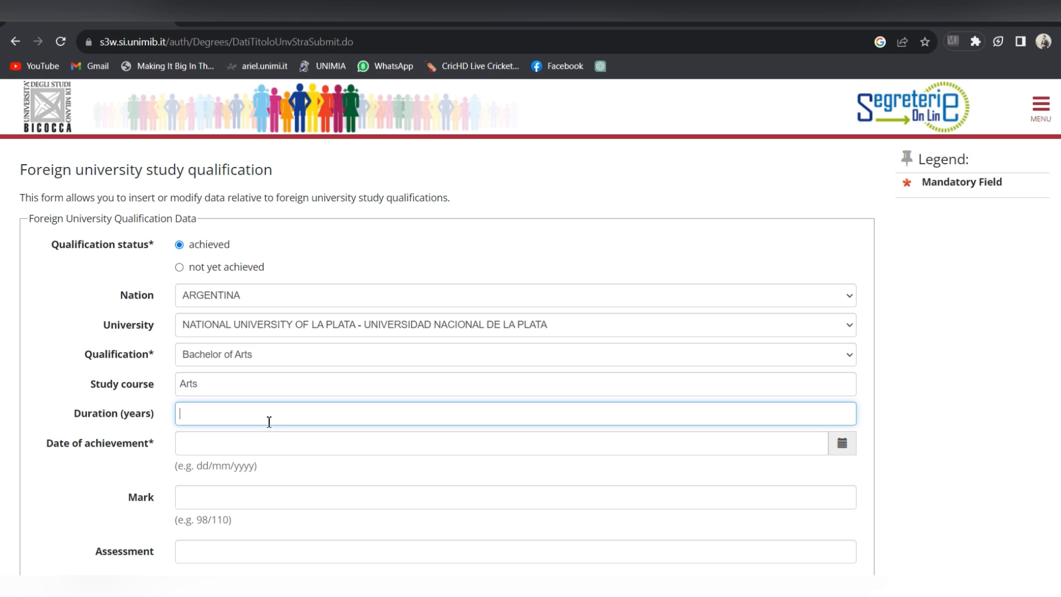
text(4)
click(226, 445)
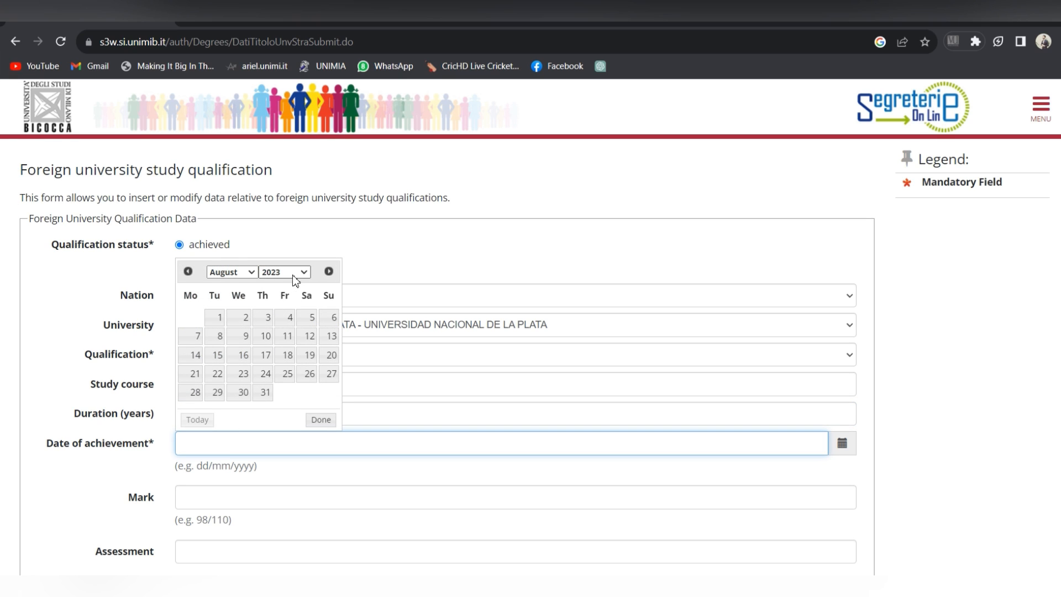
click(219, 322)
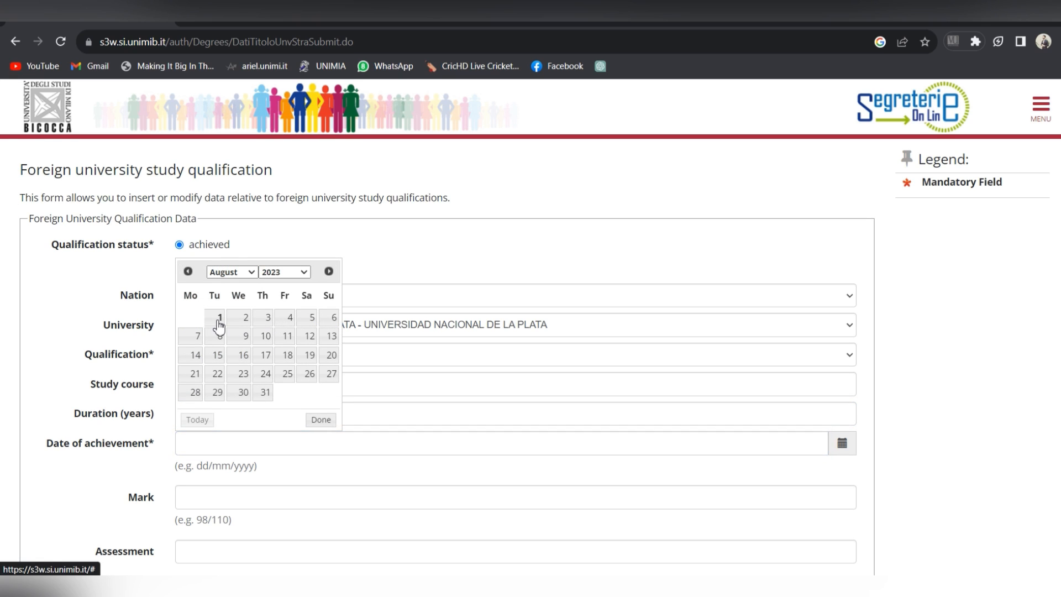
click(277, 498)
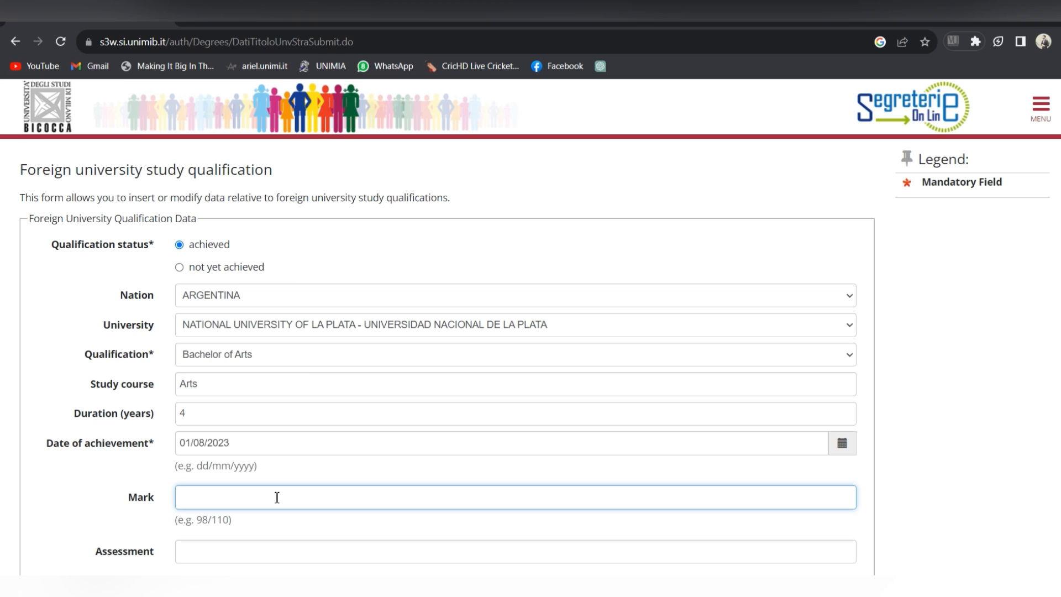
text(98)
text(/110)
scroll(516, 443, down, 3)
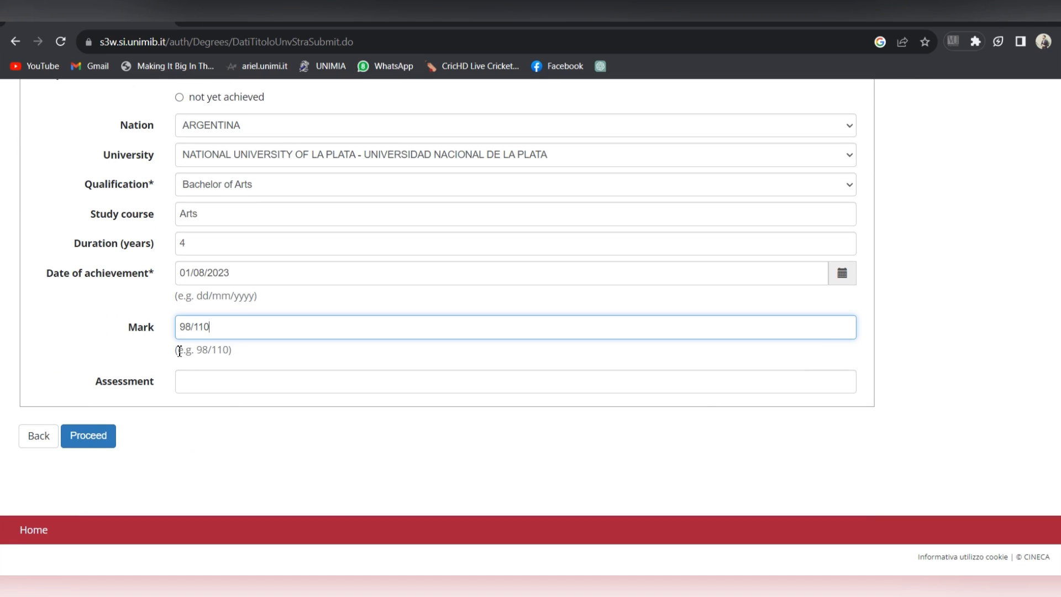
click(91, 435)
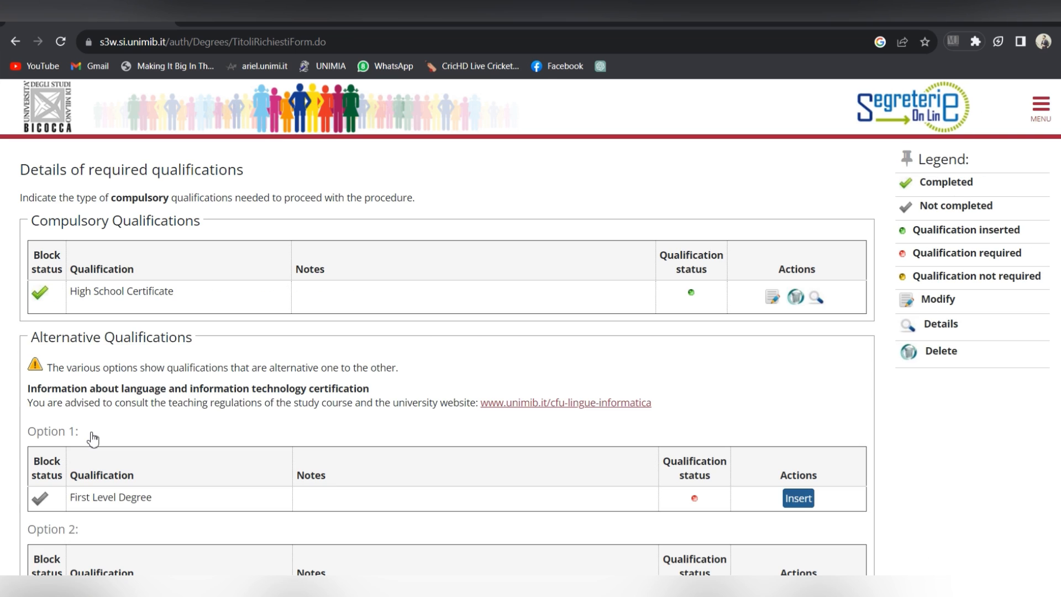
Step: Confirm Option 3 shows the Foreign Certificate as completed and continue to evaluation documents
scroll(531, 337, down, 4)
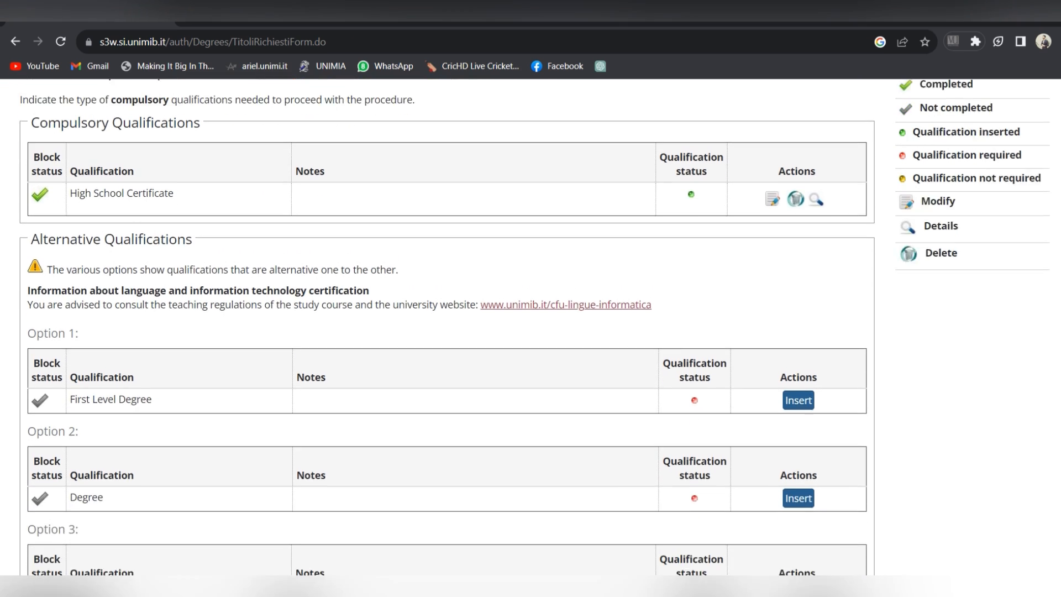
scroll(463, 321, up, 3)
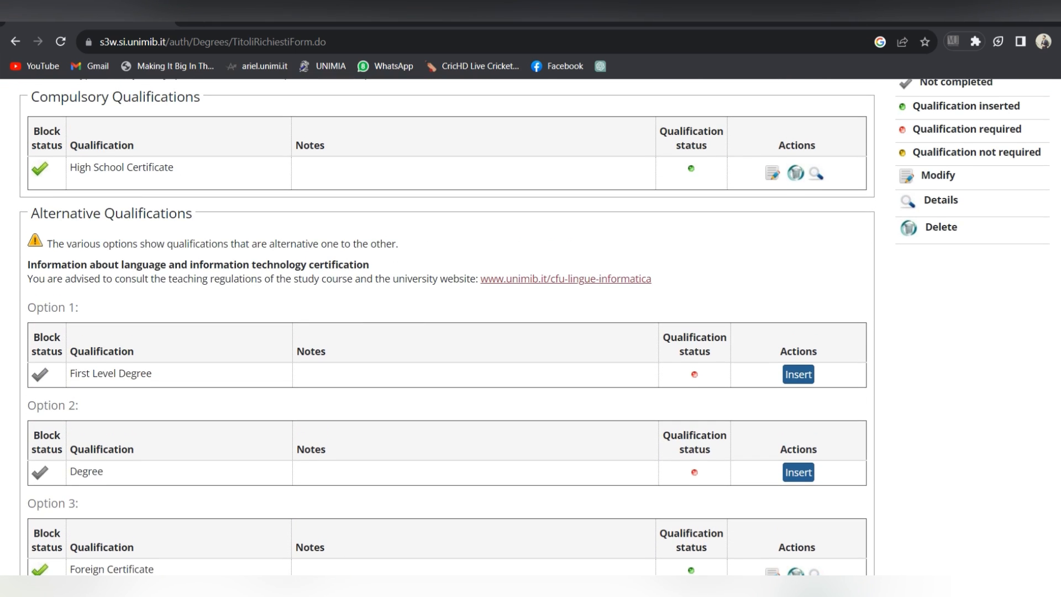
scroll(462, 321, down, 4)
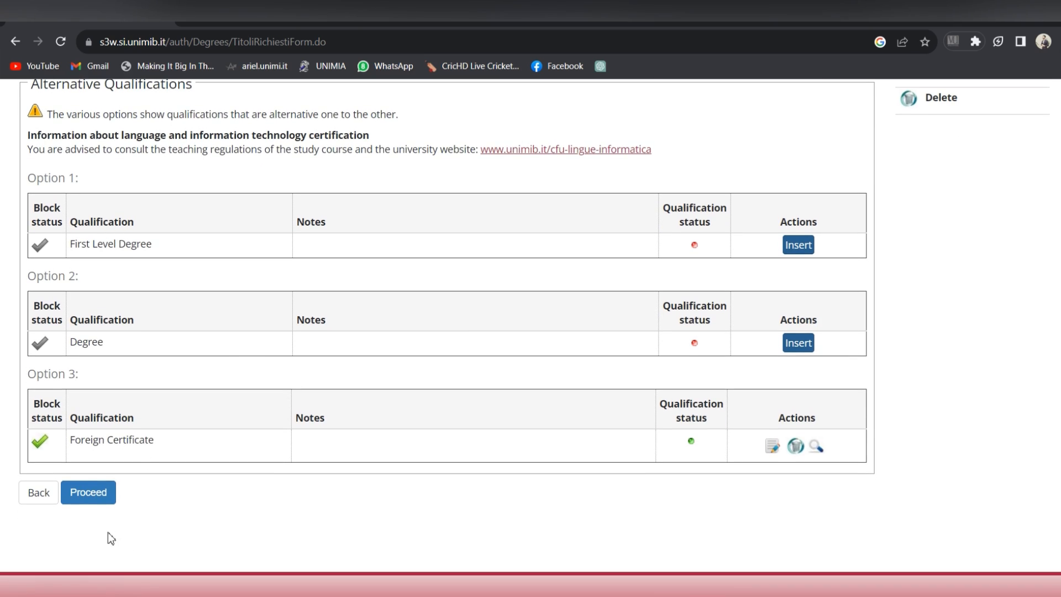
click(100, 499)
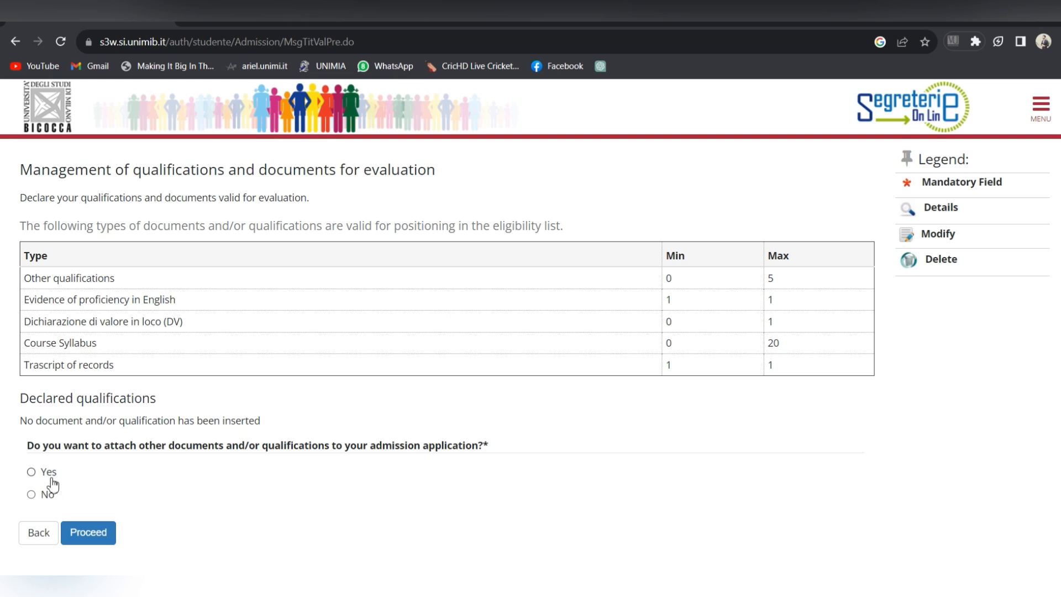
Step: Choose to attach documents and continue to the declaration form, declining page translation
click(31, 473)
click(91, 533)
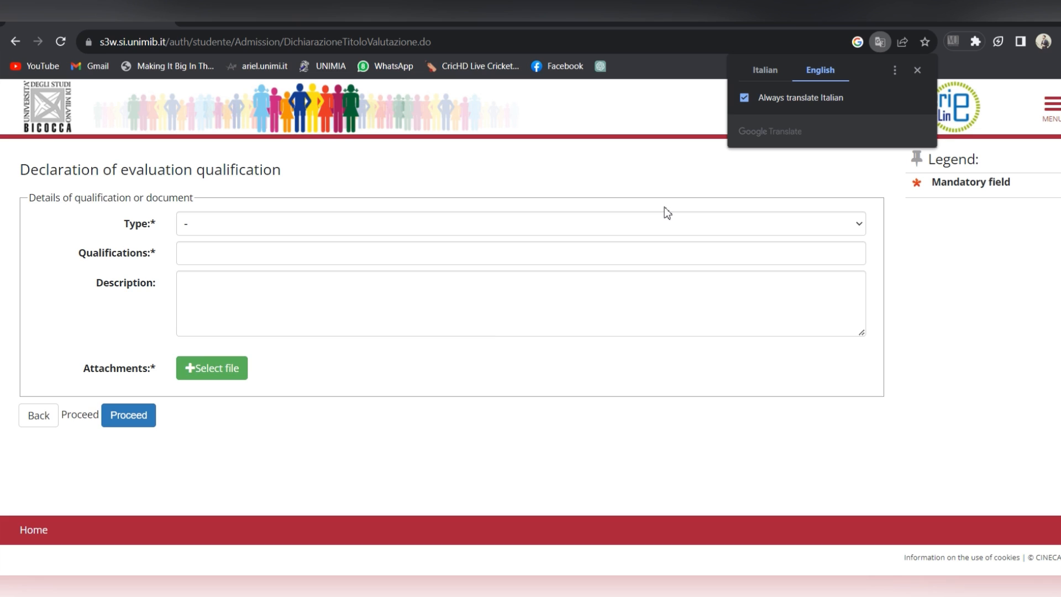
click(916, 70)
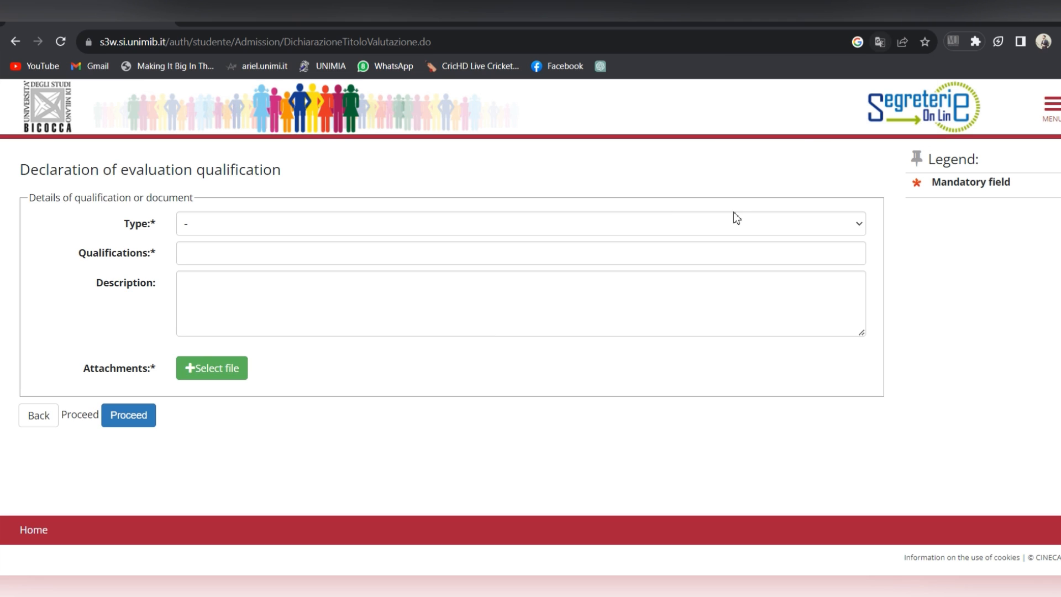
Step: Declare Evidence of proficiency in English named EPC with image00001 attached and submit
click(732, 230)
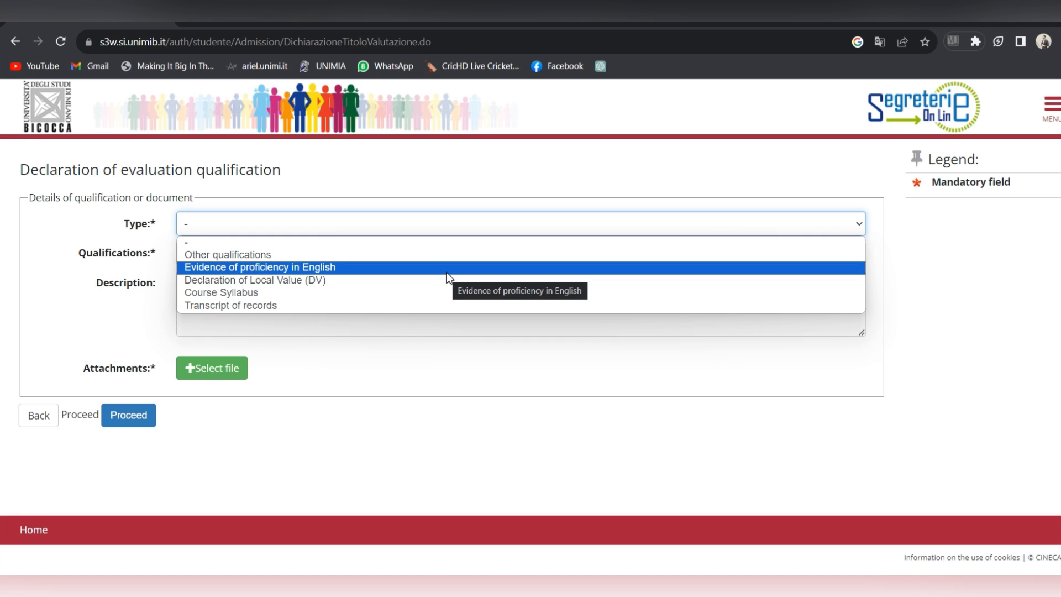
click(448, 277)
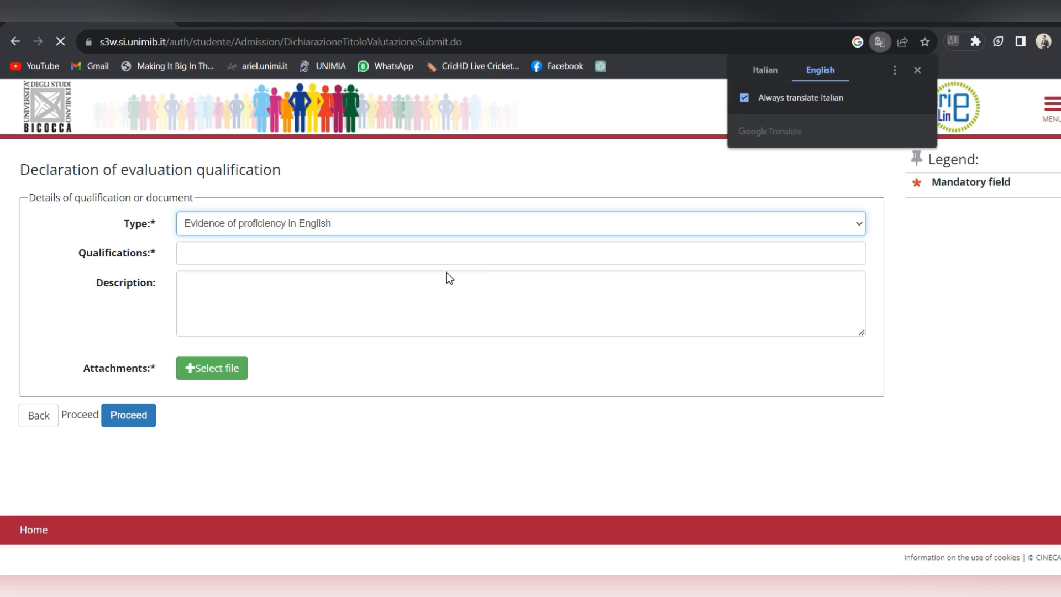
click(440, 258)
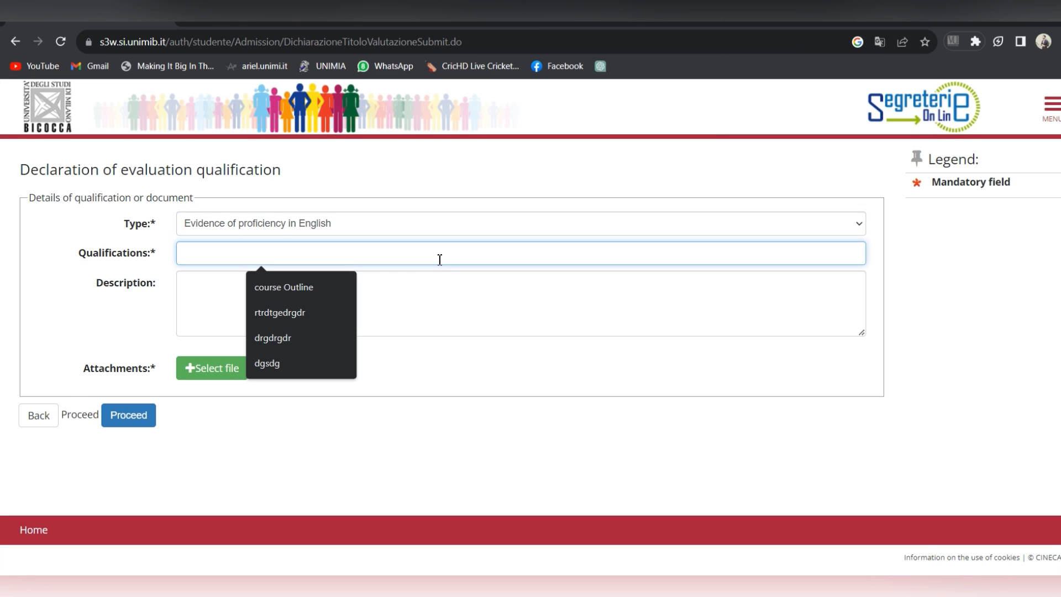
text(EPC)
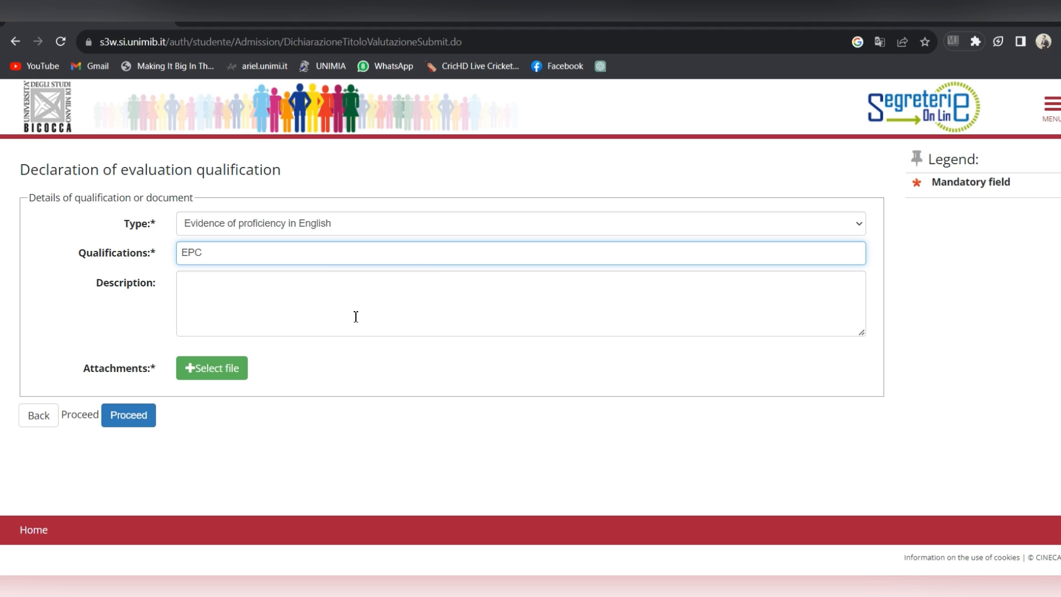
click(205, 367)
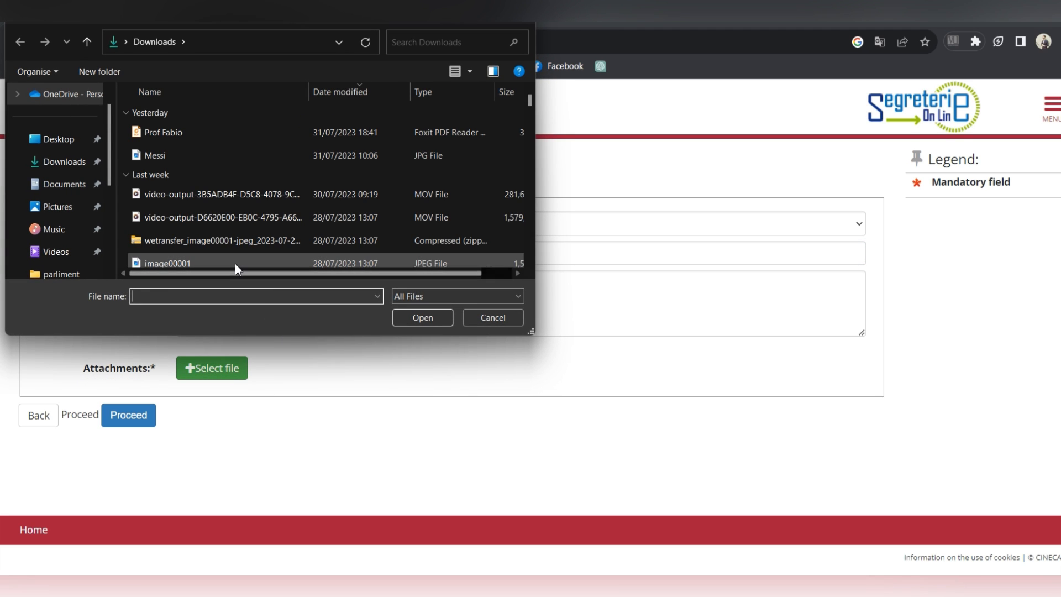
double_click(234, 263)
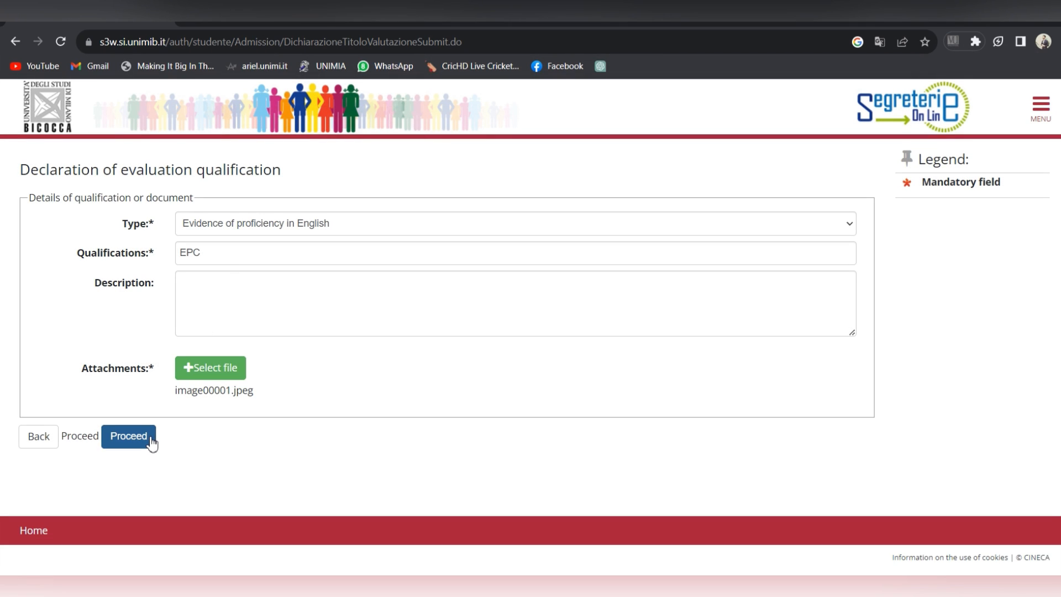
click(150, 441)
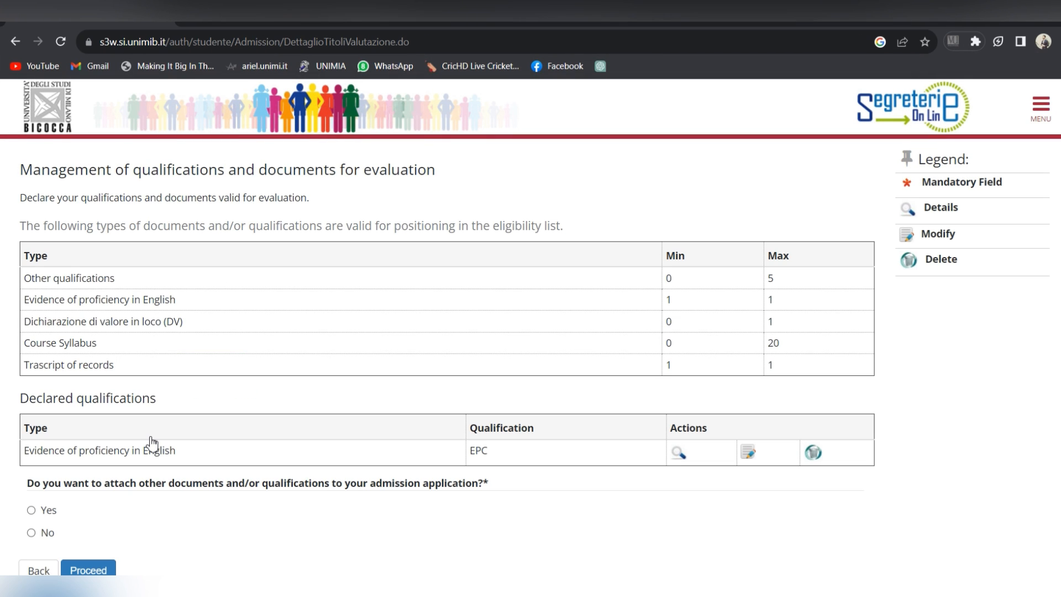
Step: Declare Other qualifications named course Outline with image00001 attached, then opt to add another
click(32, 511)
click(98, 571)
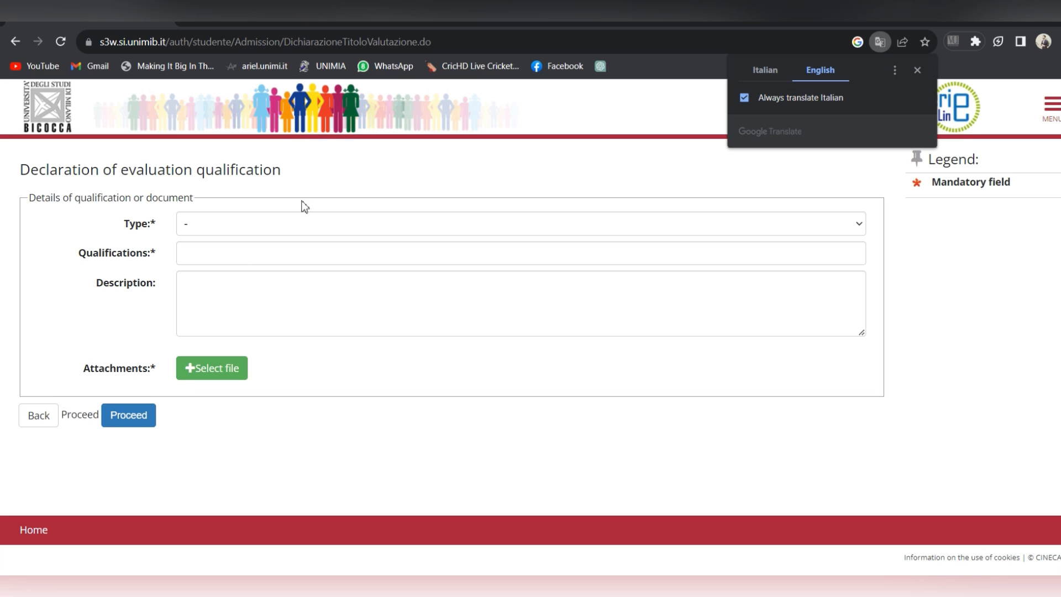
click(414, 223)
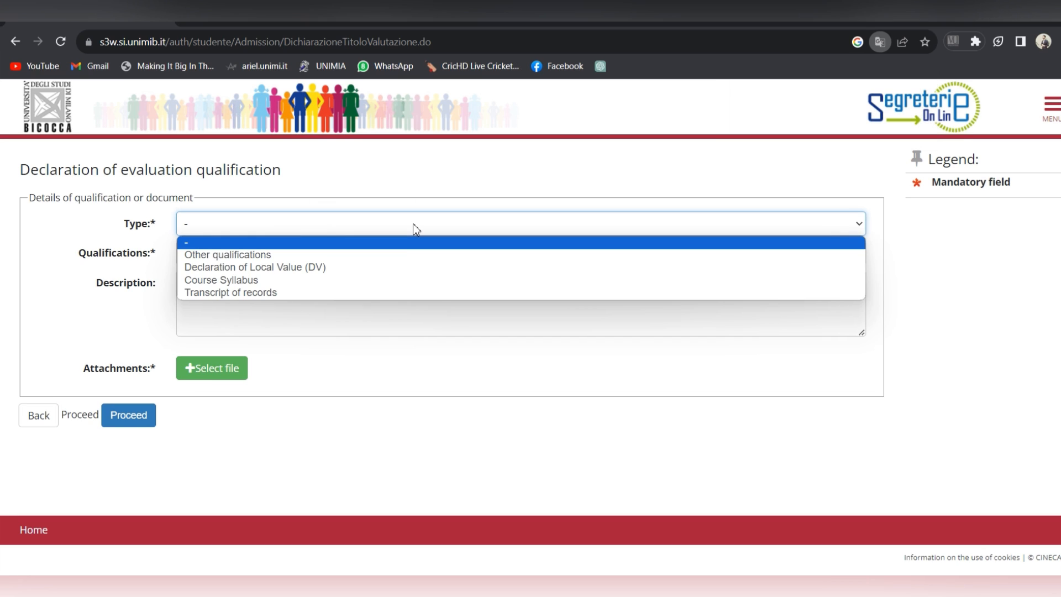
click(370, 286)
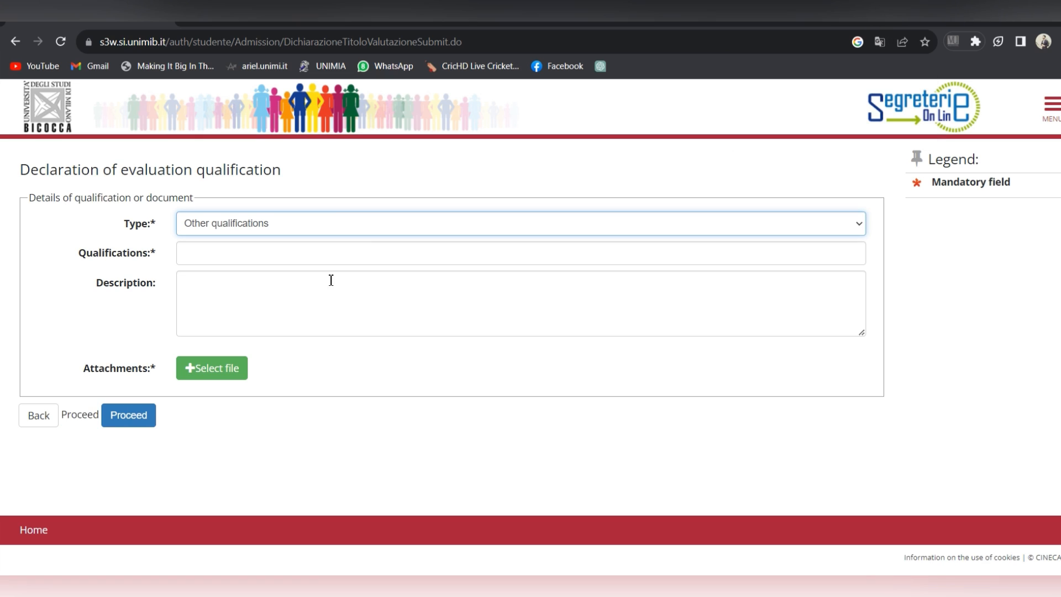
click(317, 259)
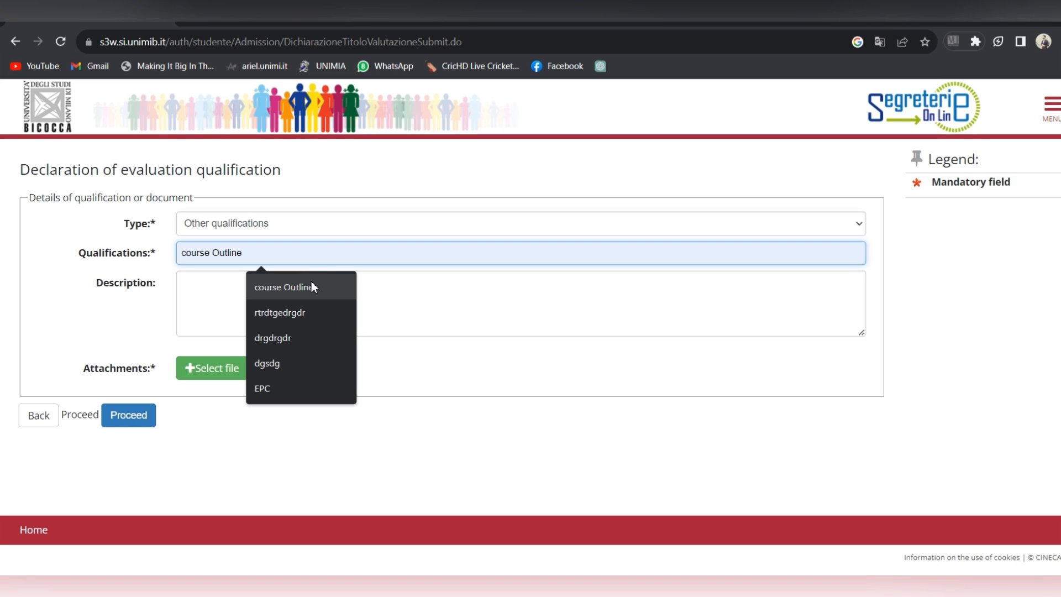
click(311, 287)
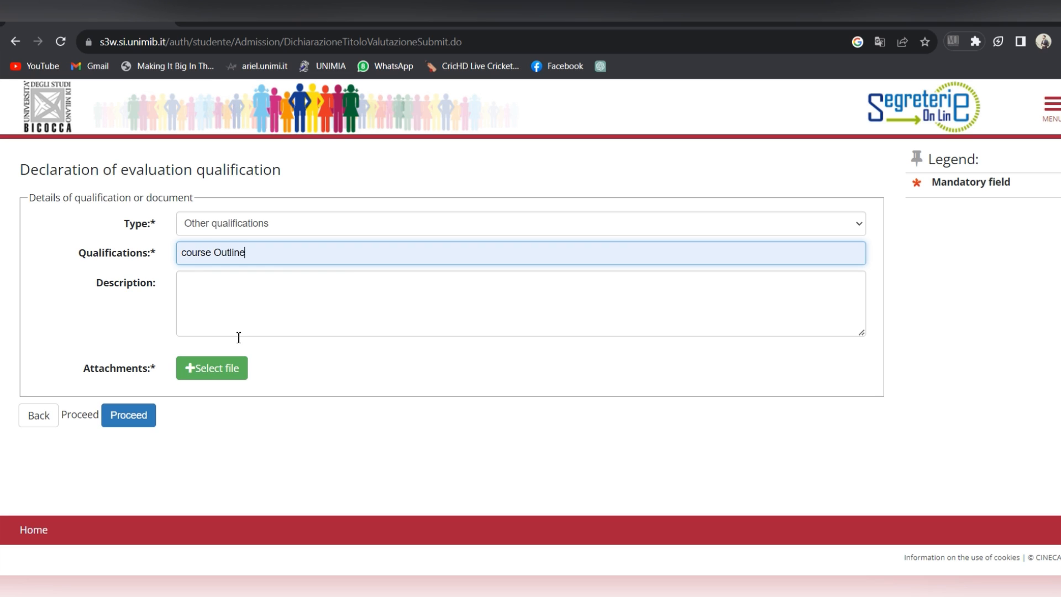
click(235, 368)
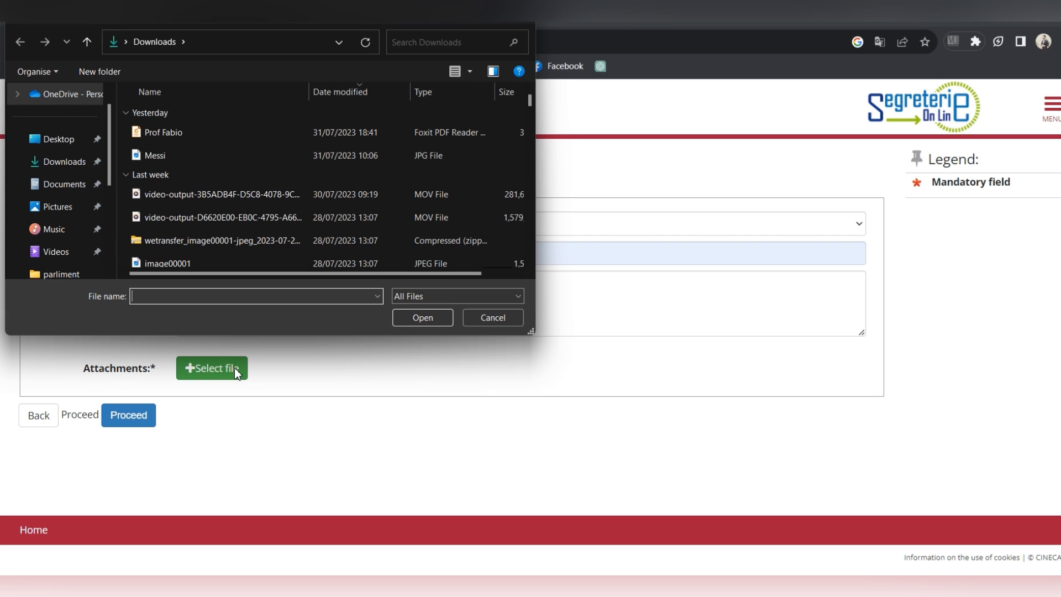
double_click(239, 261)
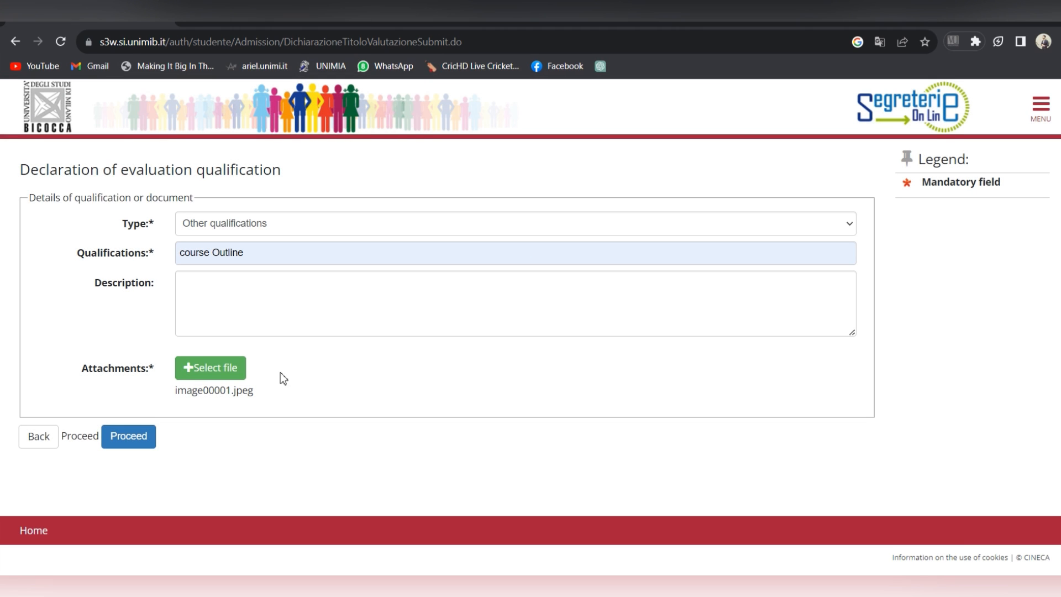
click(146, 440)
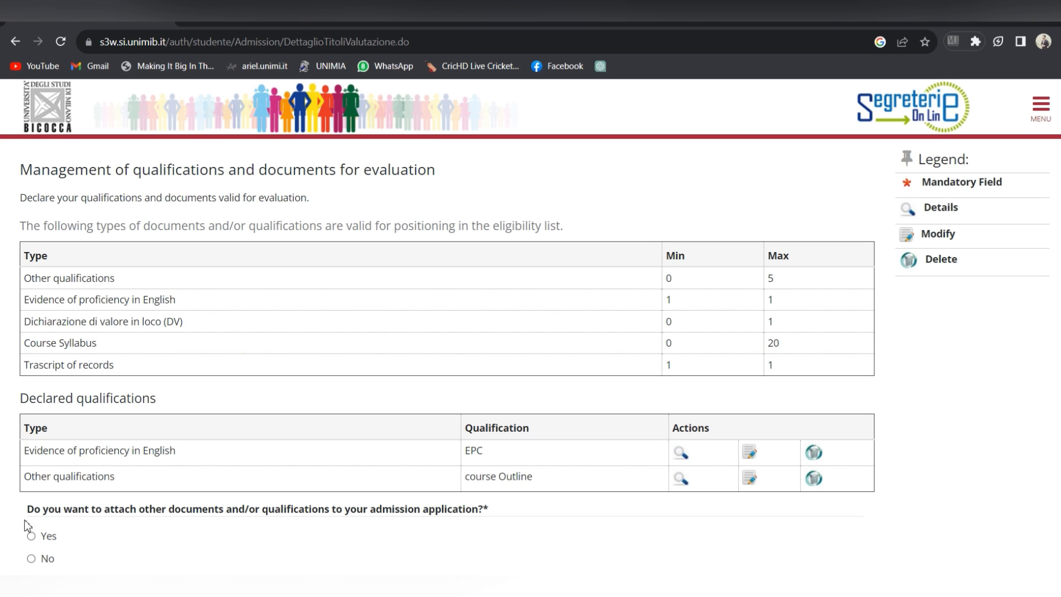
click(30, 536)
Step: Start a new declaration of type Transcript of records named Transcript
scroll(516, 450, down, 2)
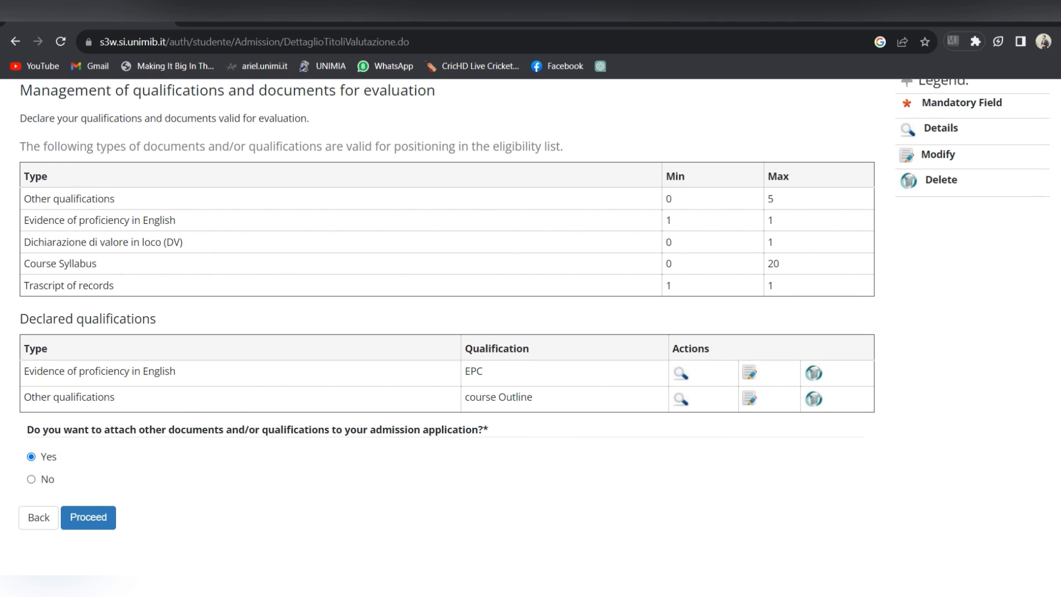
click(111, 523)
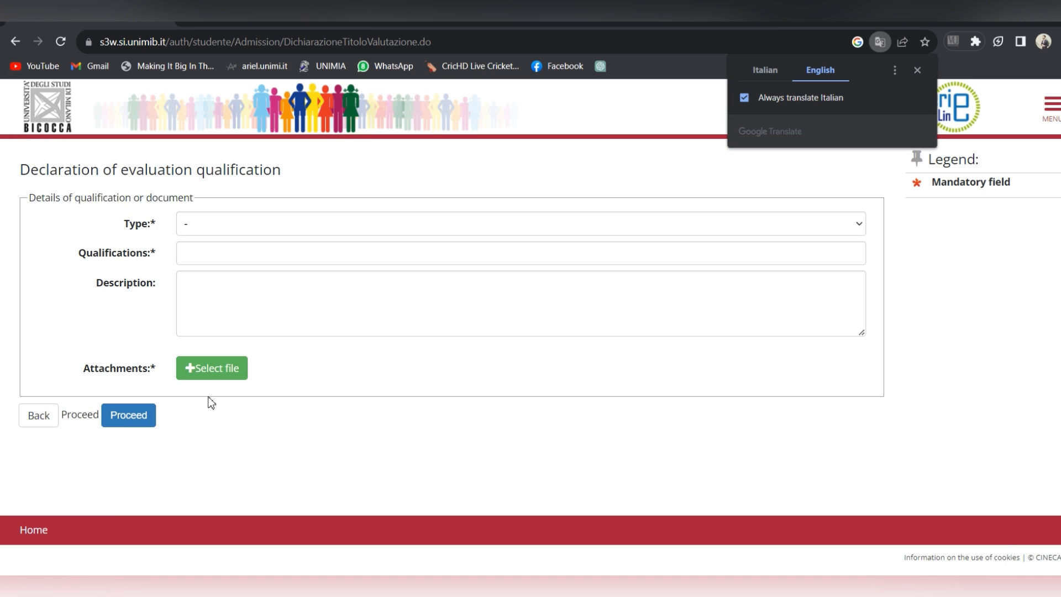
click(367, 223)
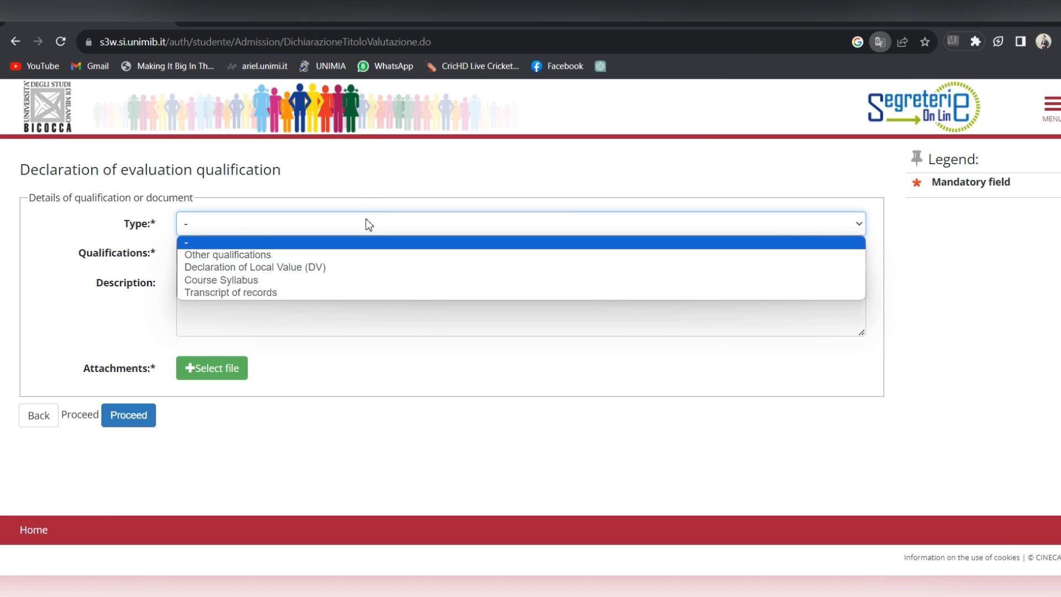
click(349, 292)
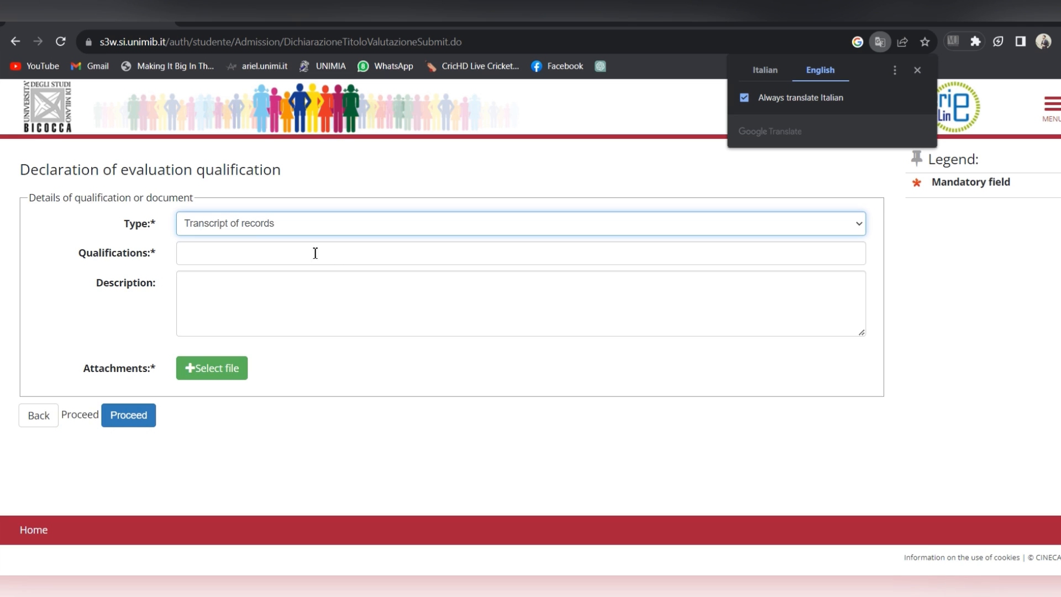
click(277, 249)
text(ste)
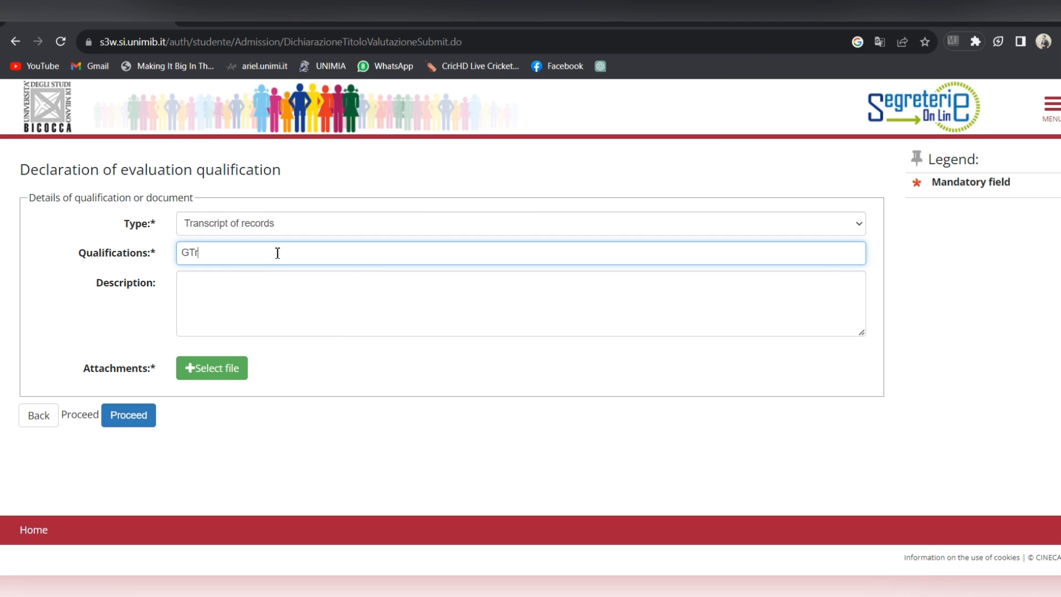
key(BackSpace)
key(BackSpace)
key(BackSpace)
text(Transcript)
Step: Keep Transcript of records as the type, attach image00001, and submit
click(359, 235)
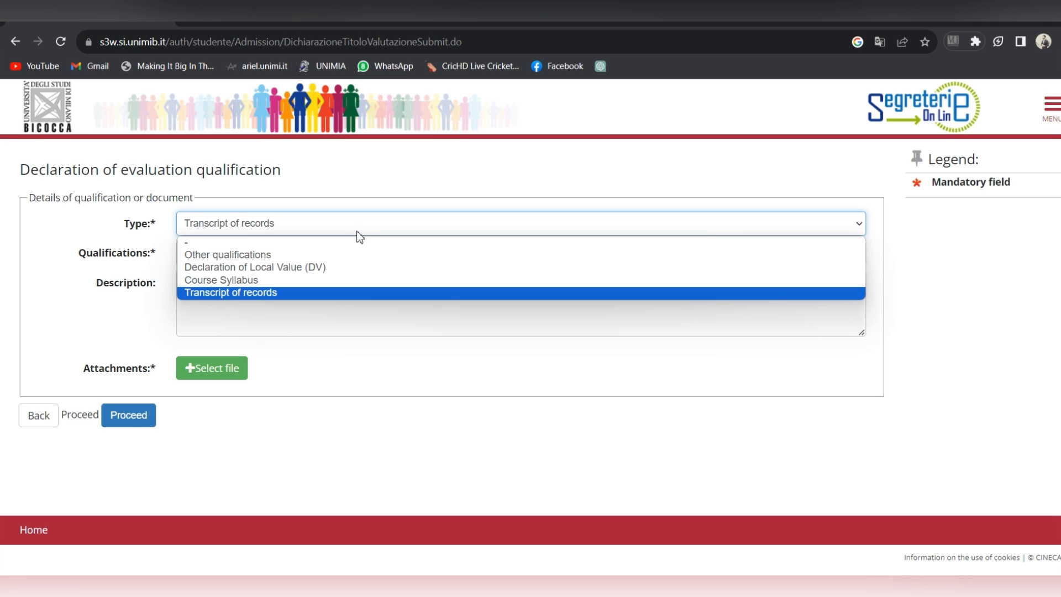
click(422, 438)
click(243, 365)
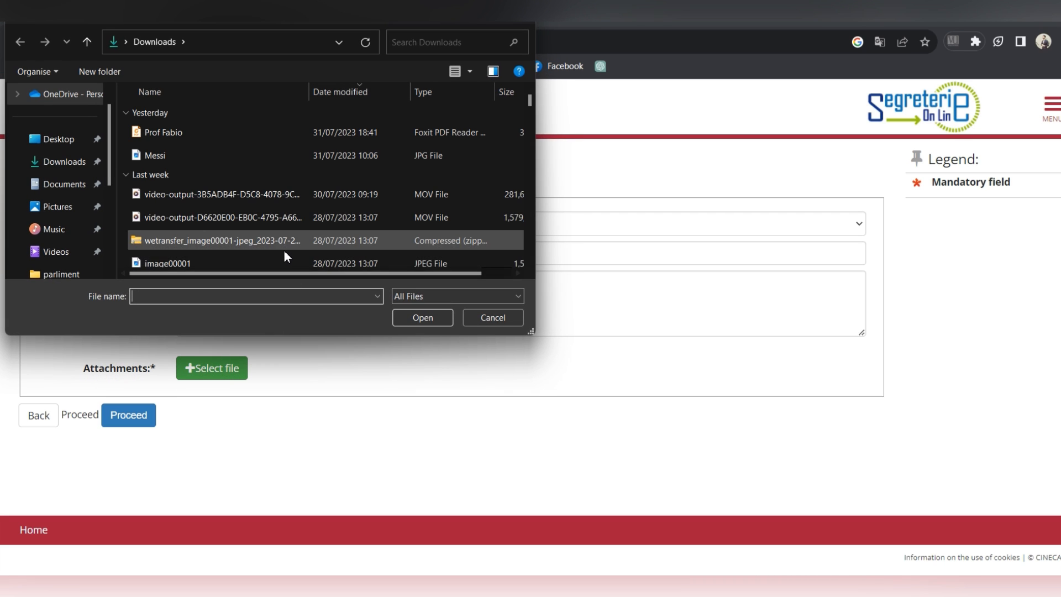
double_click(284, 259)
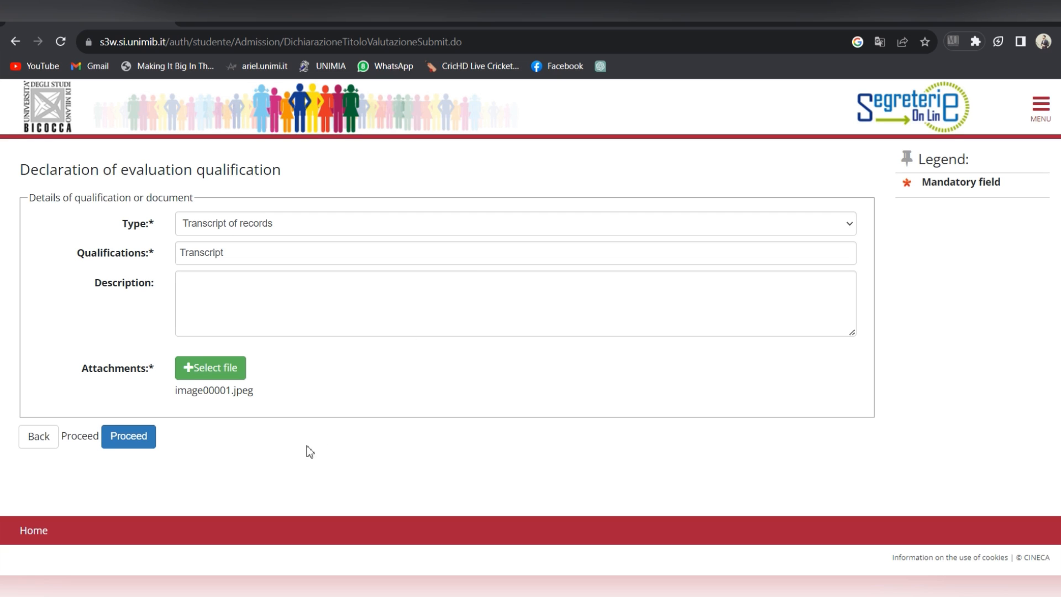
click(143, 448)
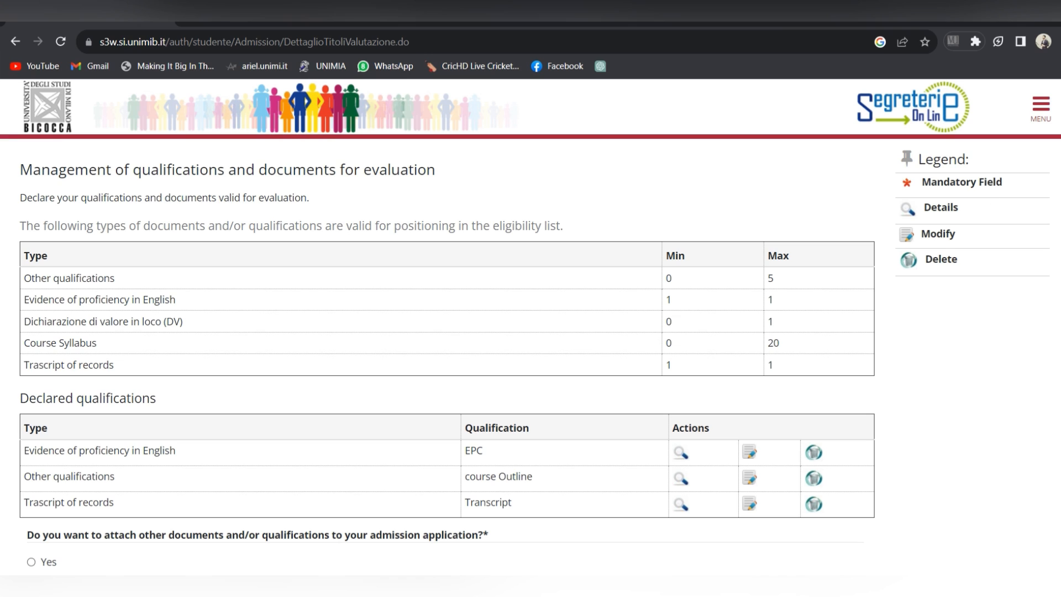
Step: Decline further documents and continue to the confirmation page listing EPC, course Outline and Transcript
scroll(592, 419, down, 3)
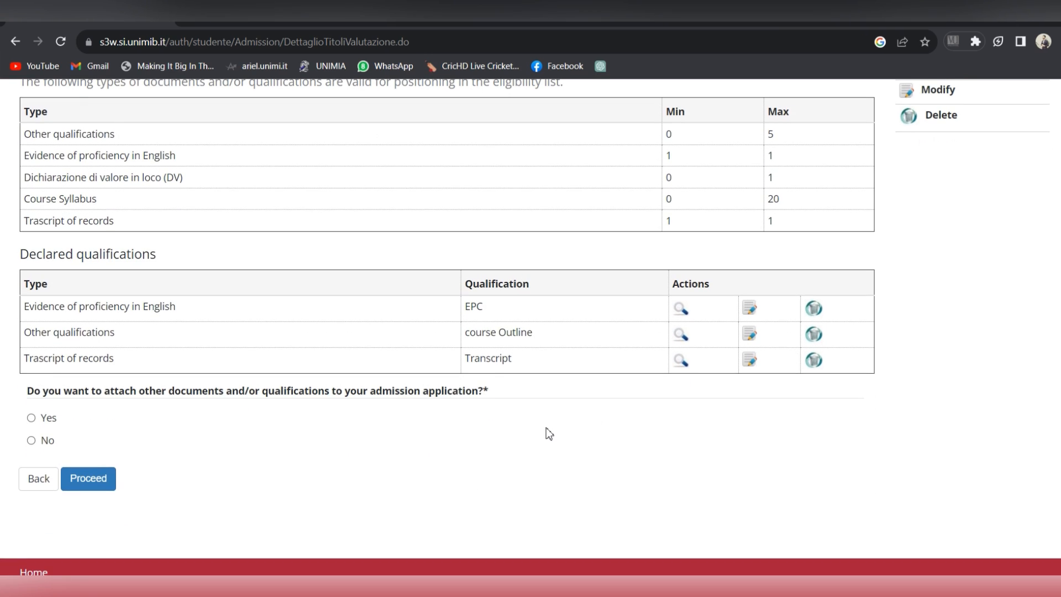
click(32, 440)
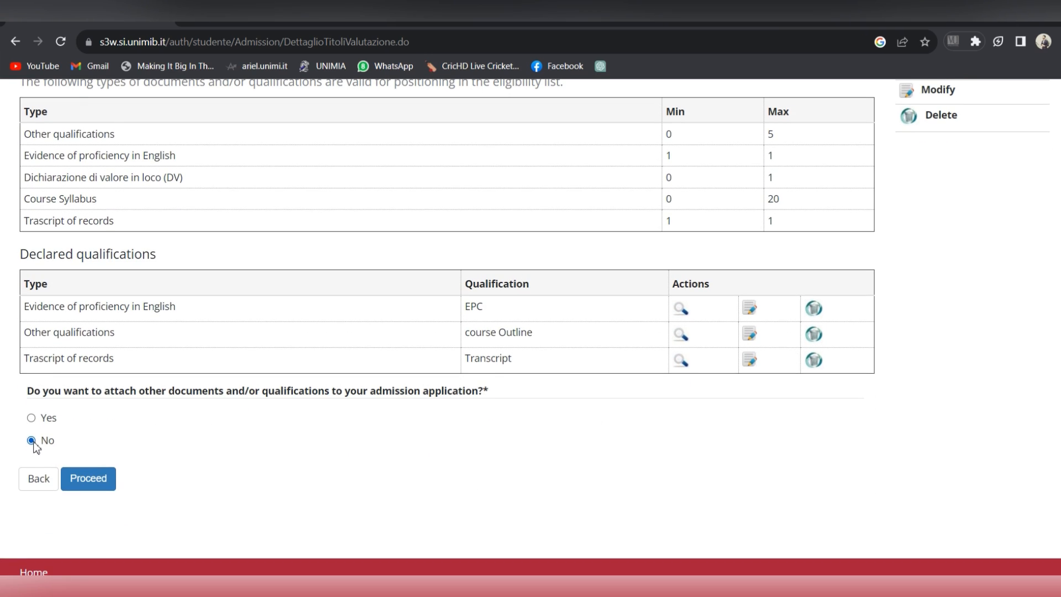
click(86, 480)
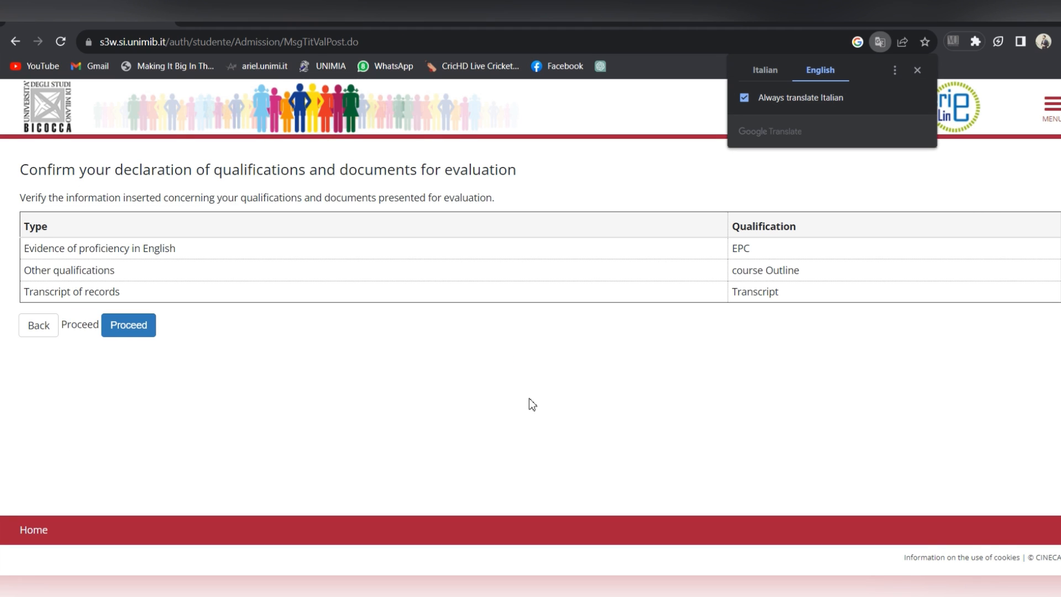
click(918, 70)
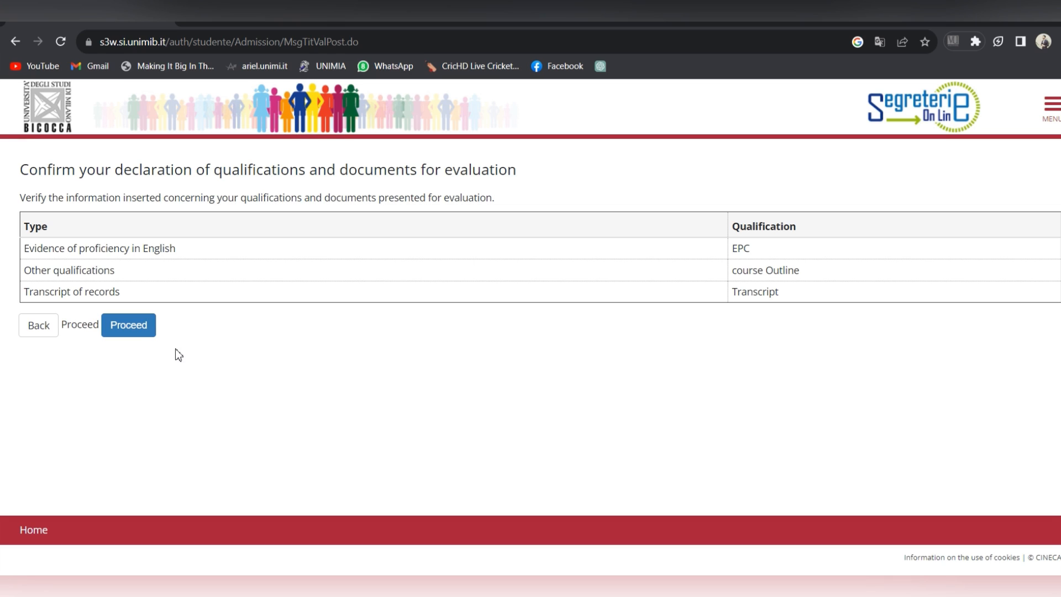
Step: Confirm the declared qualifications and scroll to the Complete admission to call button
click(148, 332)
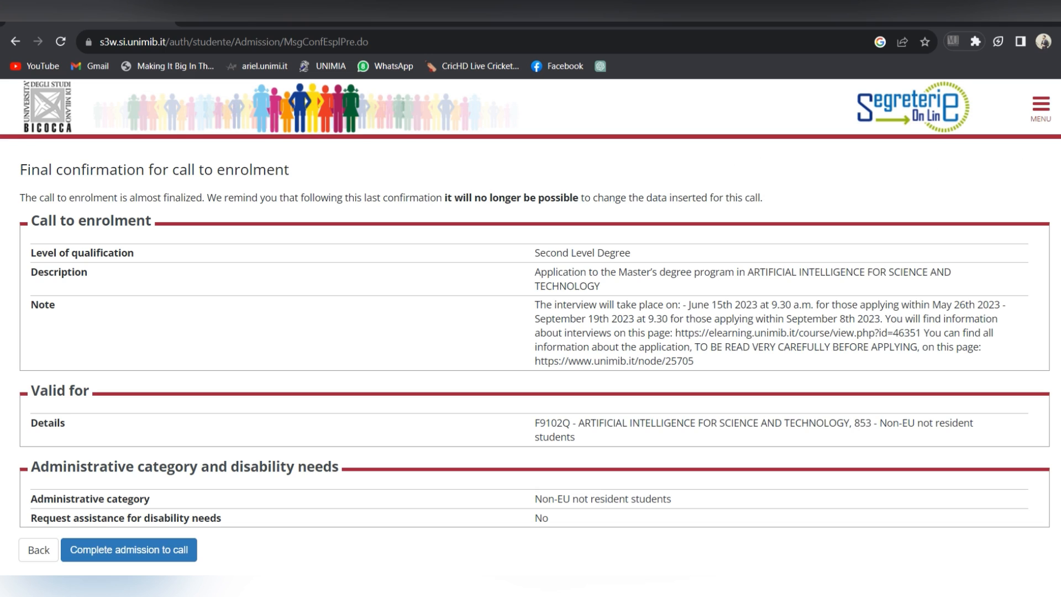
scroll(531, 332, down, 2)
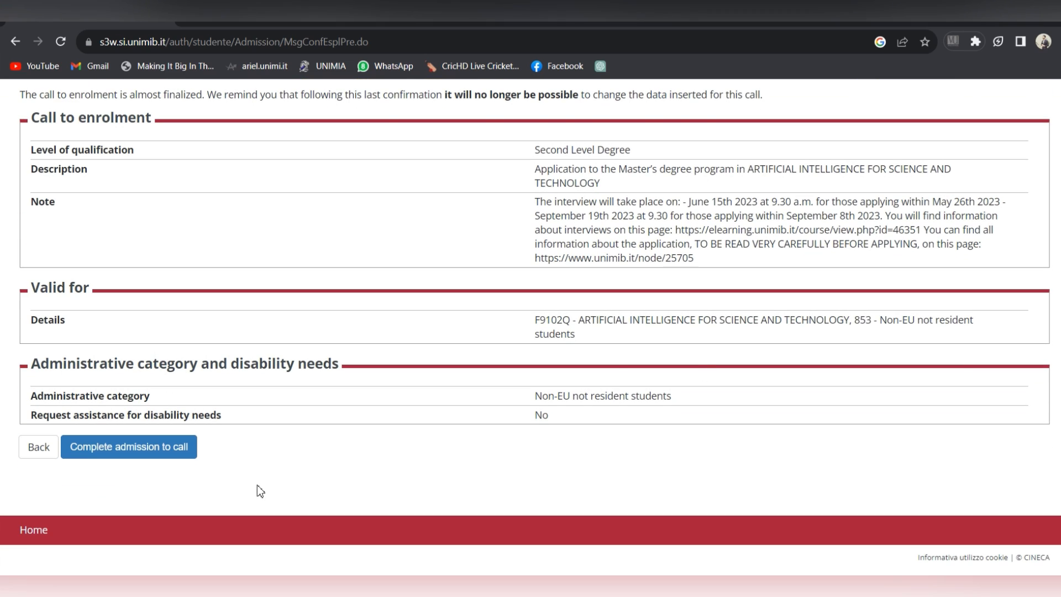